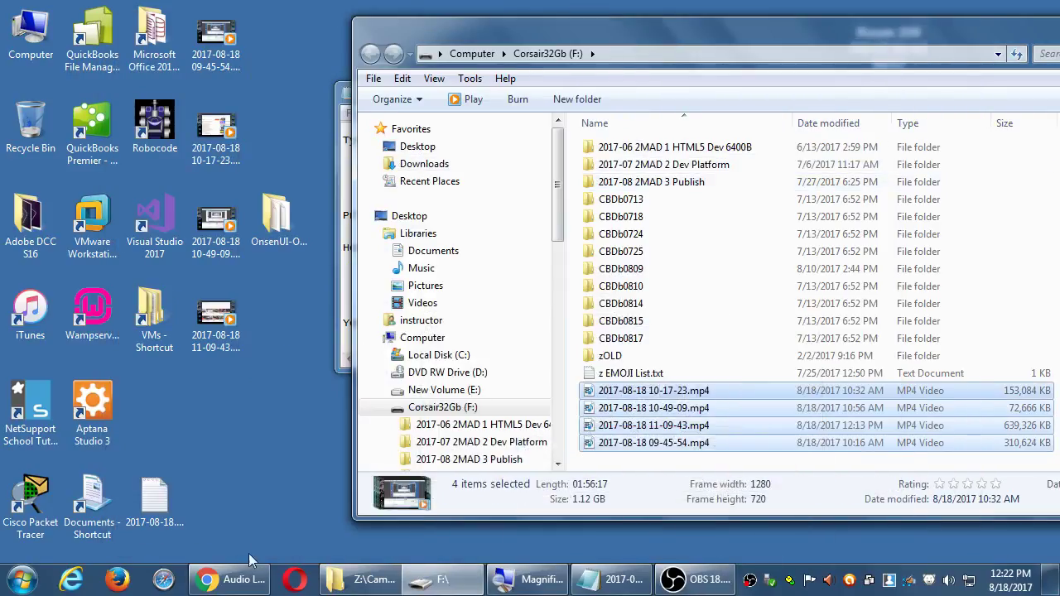
- Bring Chrome forward and return to the test channel's Creator Studio dashboard
click(251, 571)
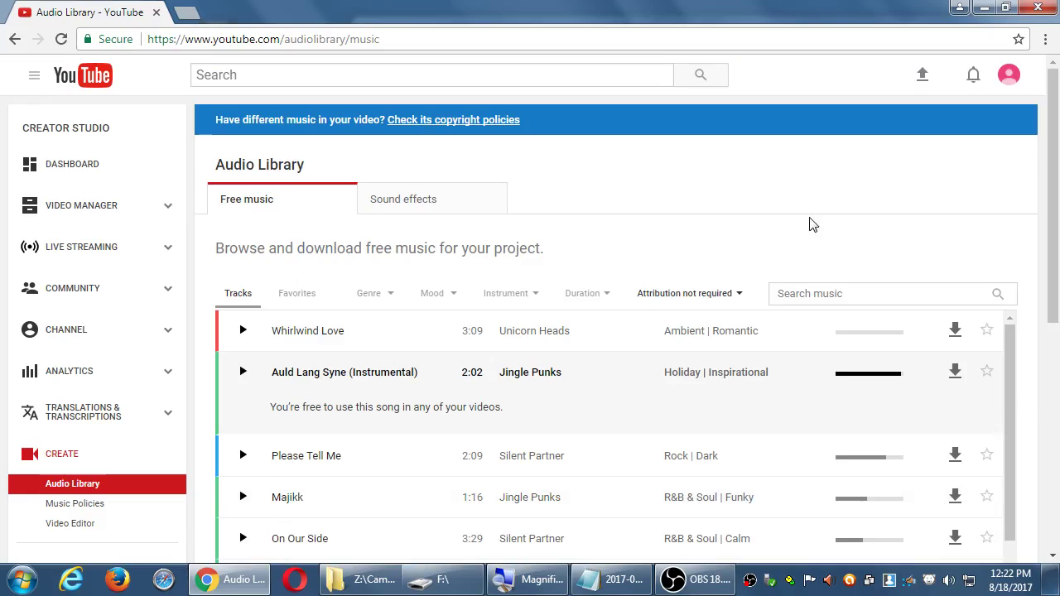
click(92, 171)
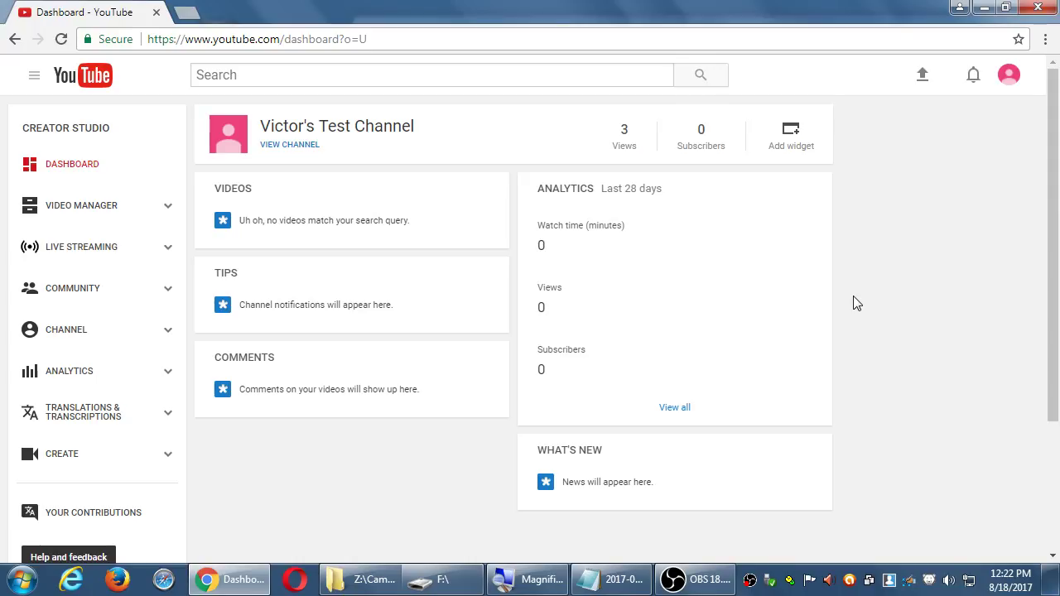
- Open the Sample Video FINISHED folder under Campos Social III on classroom data (Z:)
key(super+d)
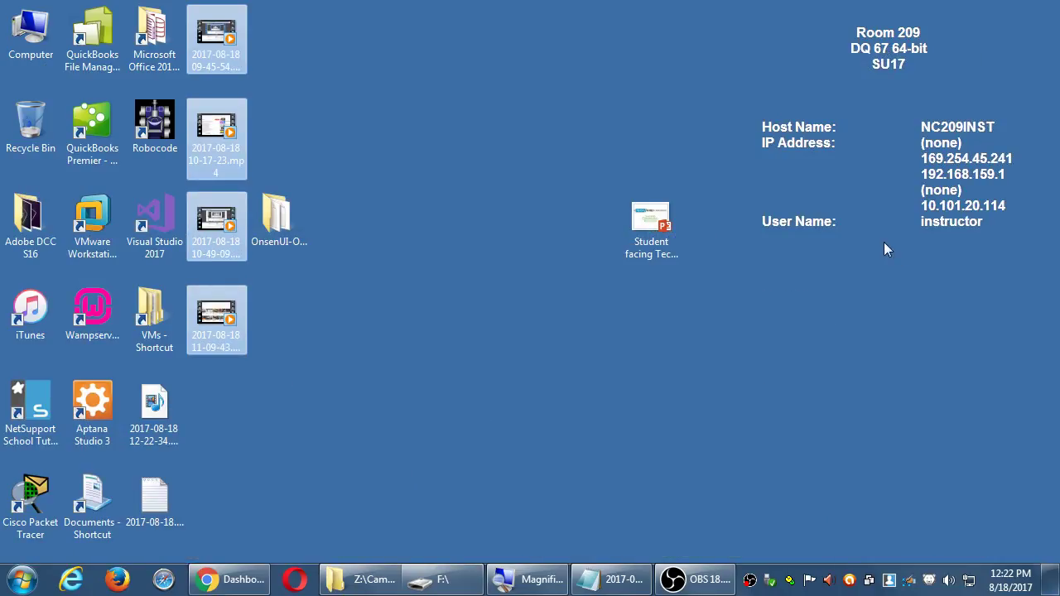
click(769, 189)
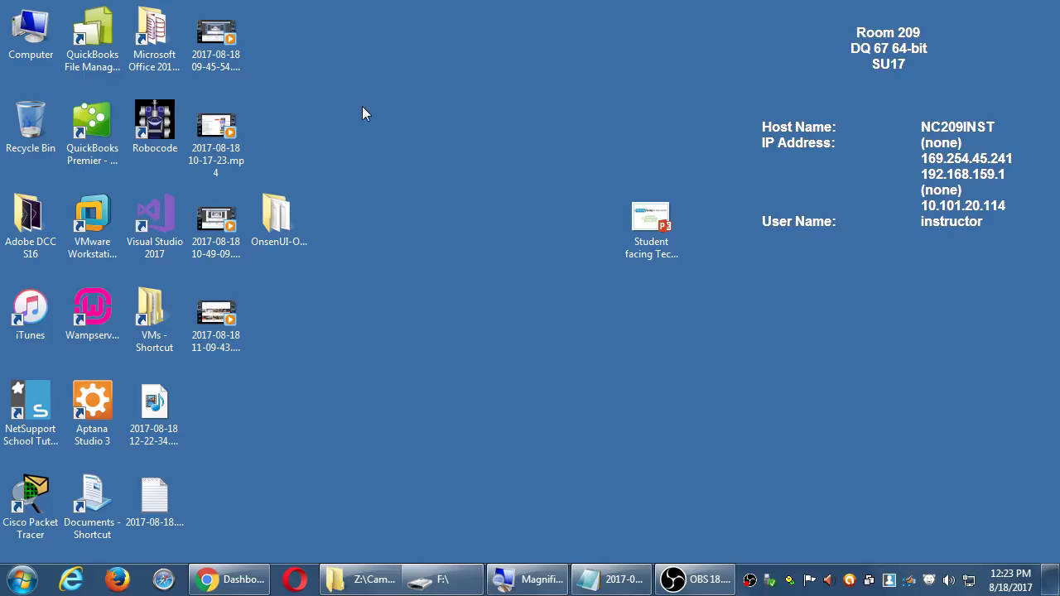
double_click(29, 31)
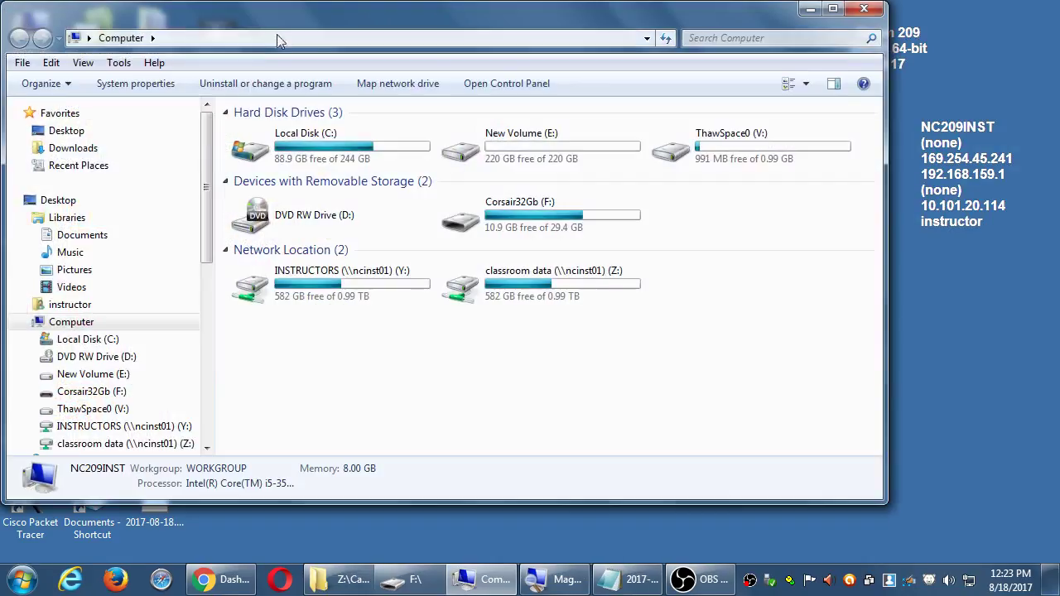
drag(270, 26, 438, 39)
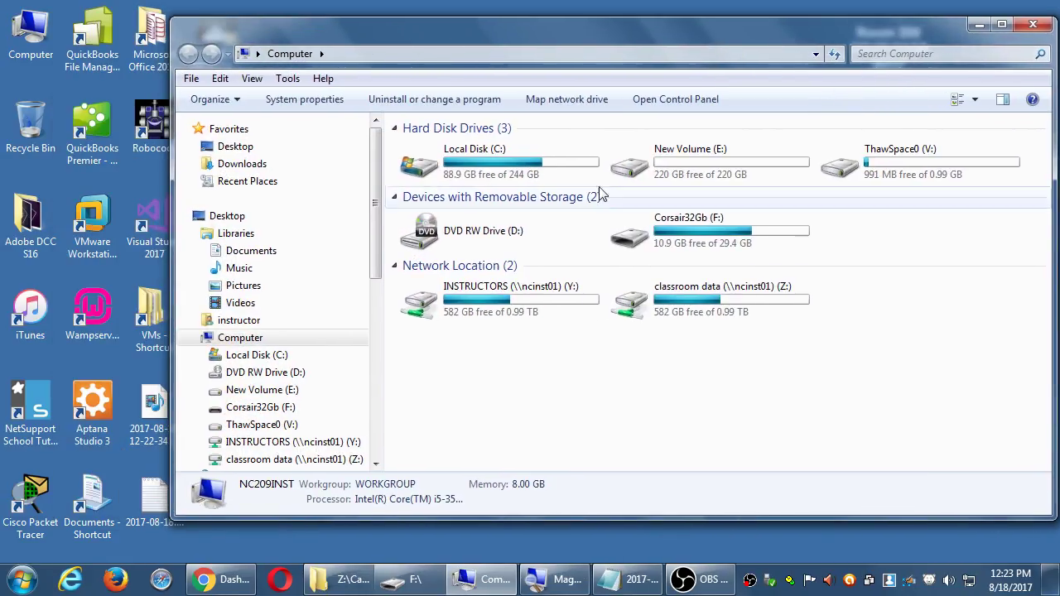
double_click(677, 295)
text(campos)
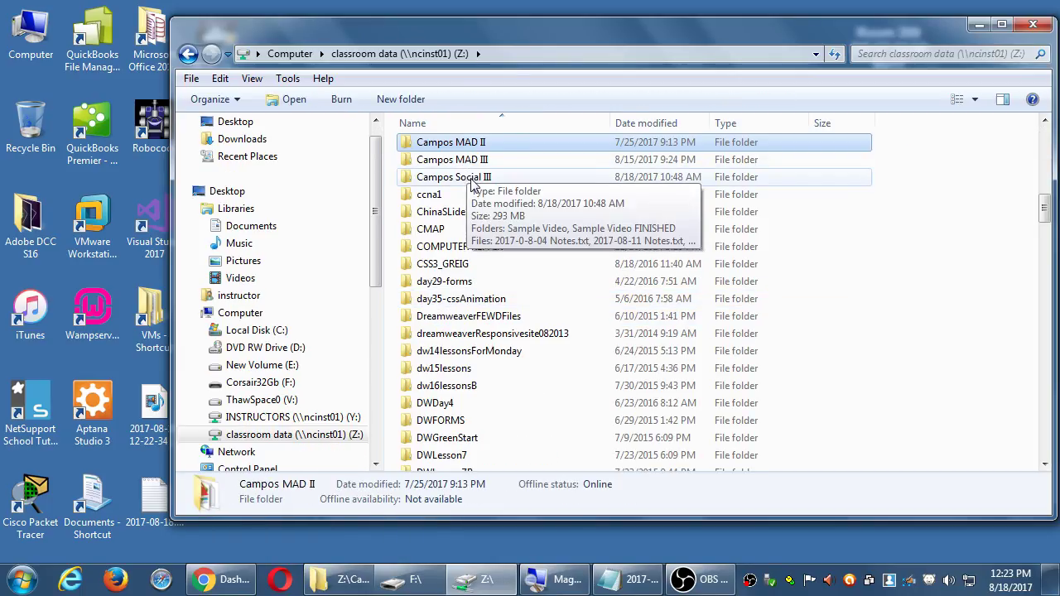
double_click(474, 177)
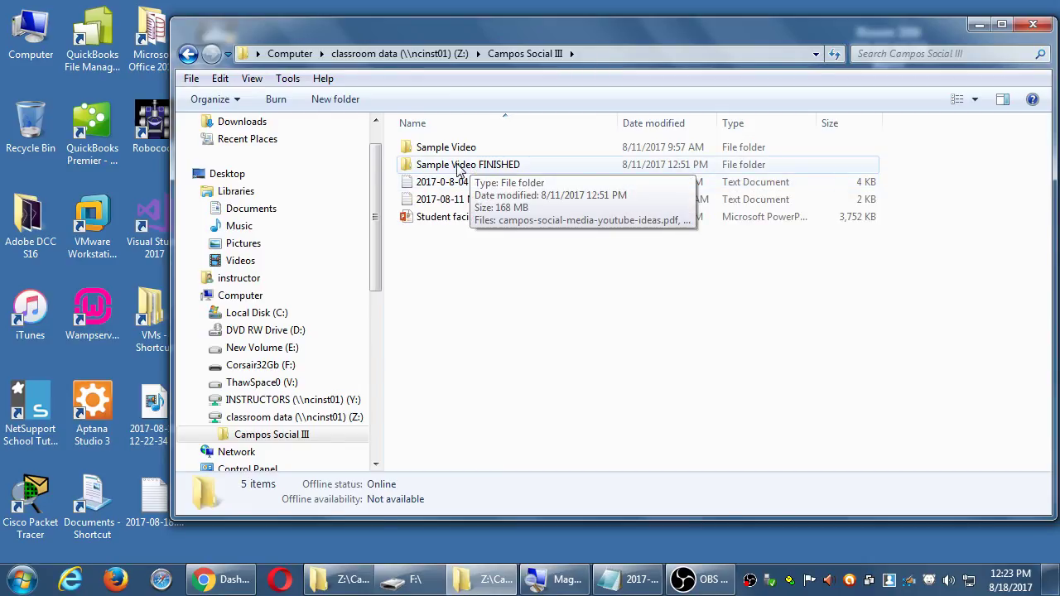
double_click(462, 167)
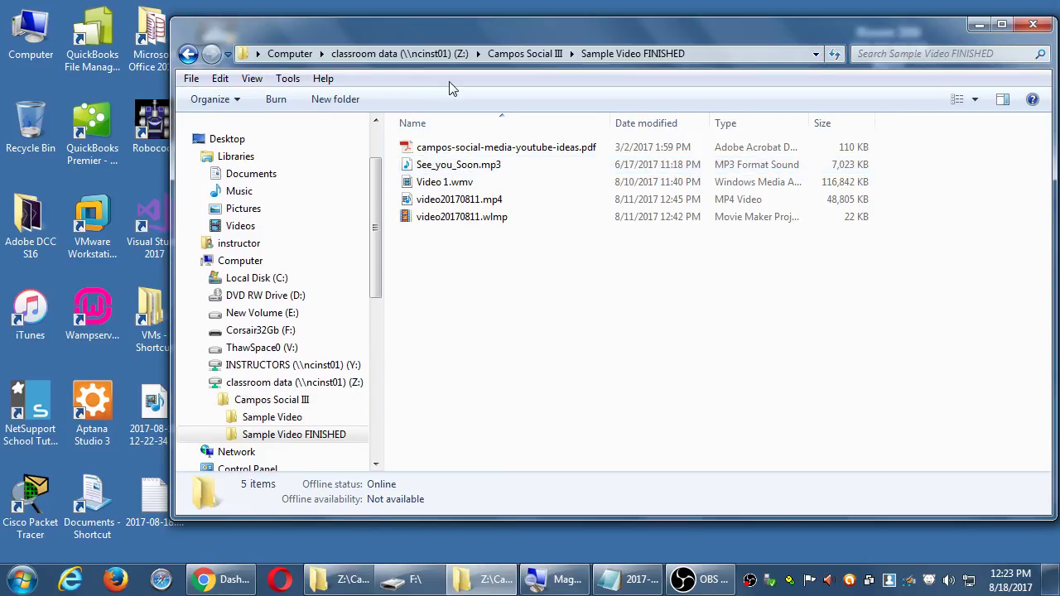
- Copy video20170811.mp4 from that folder onto the desktop
drag(433, 37, 667, 46)
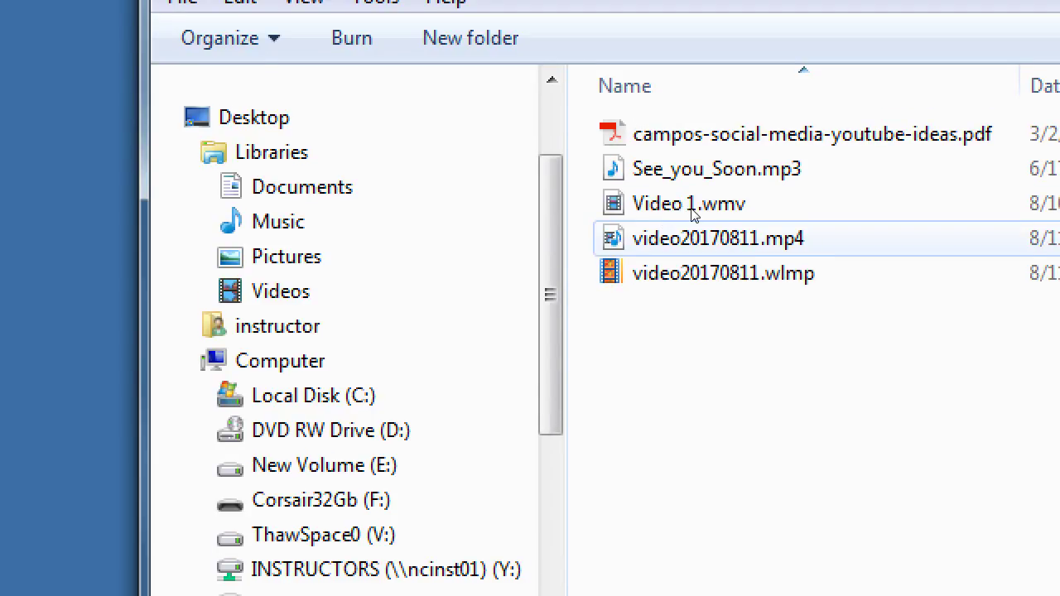
drag(688, 233, 375, 215)
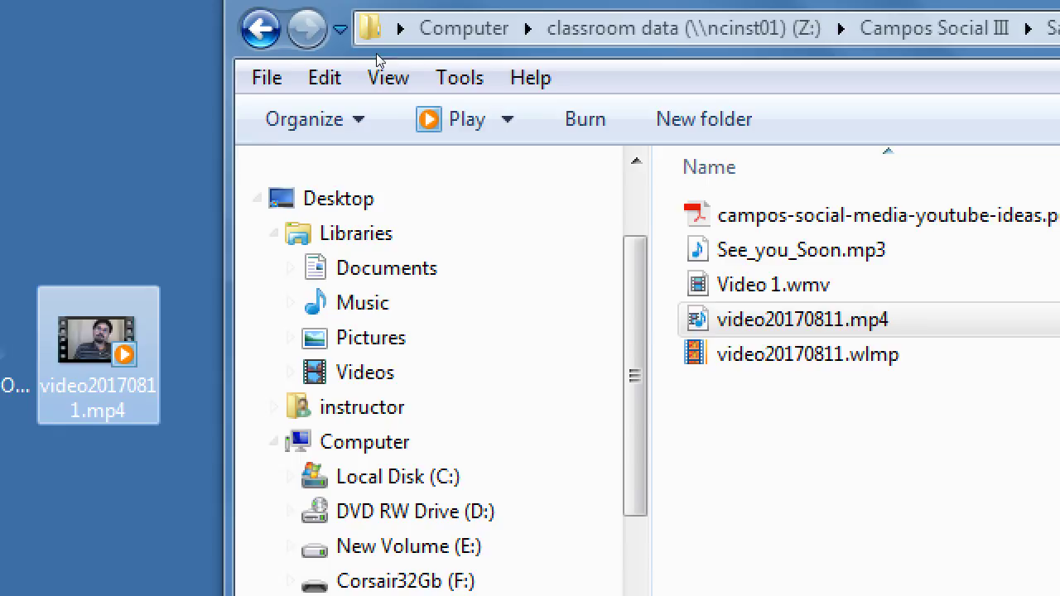
click(582, 181)
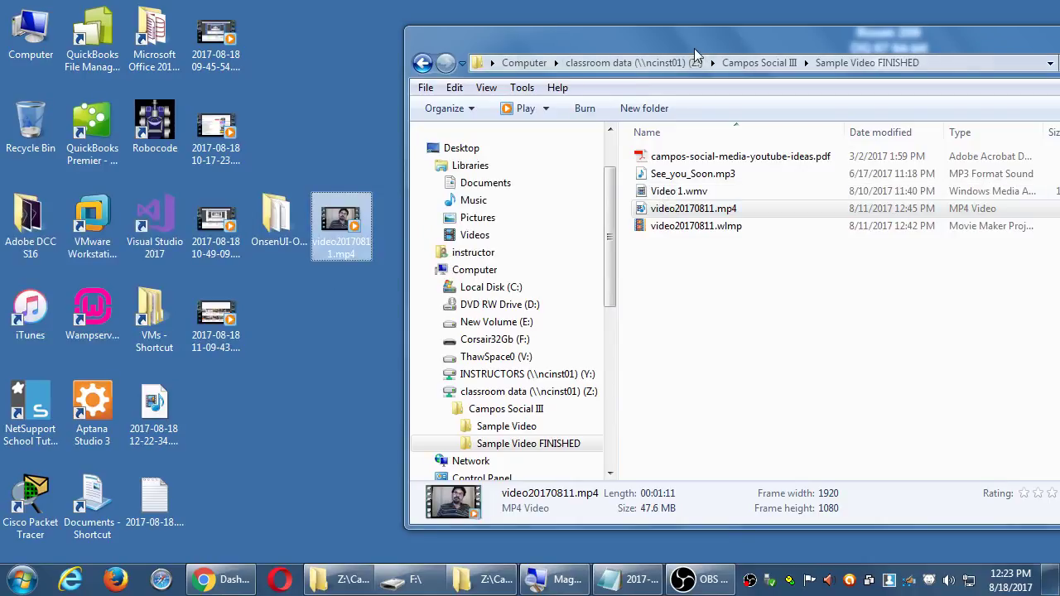
drag(696, 47, 427, 62)
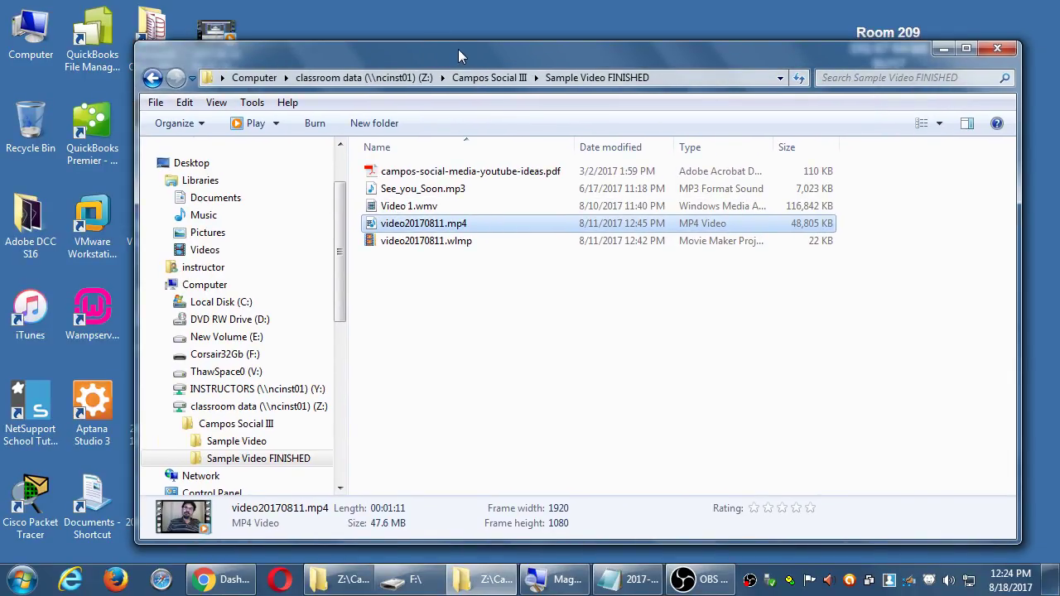
- Return to Creator Studio, open the upload page and expand the Public visibility dropdown
click(236, 584)
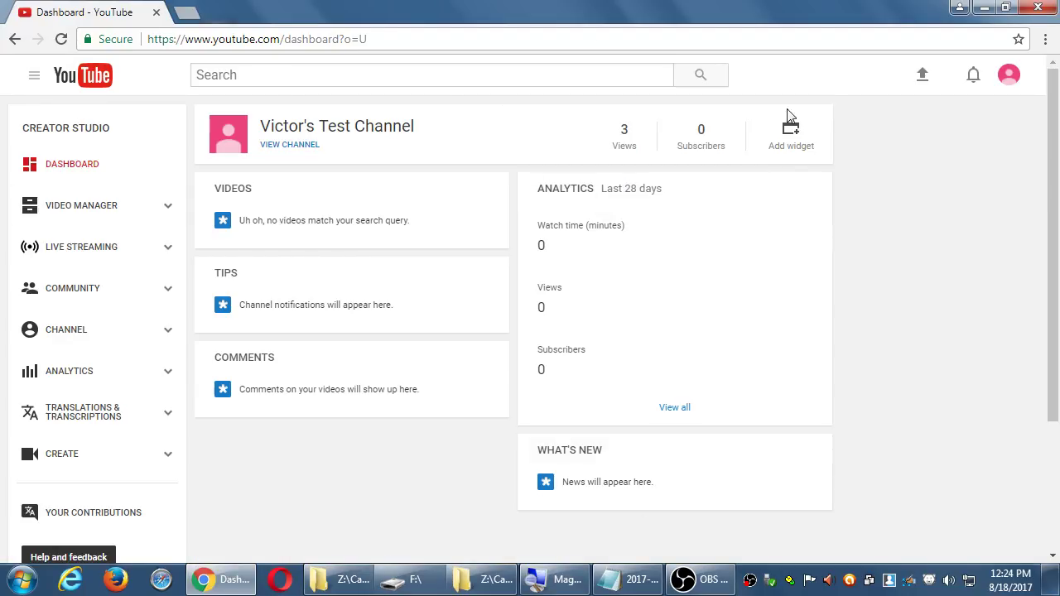
click(929, 77)
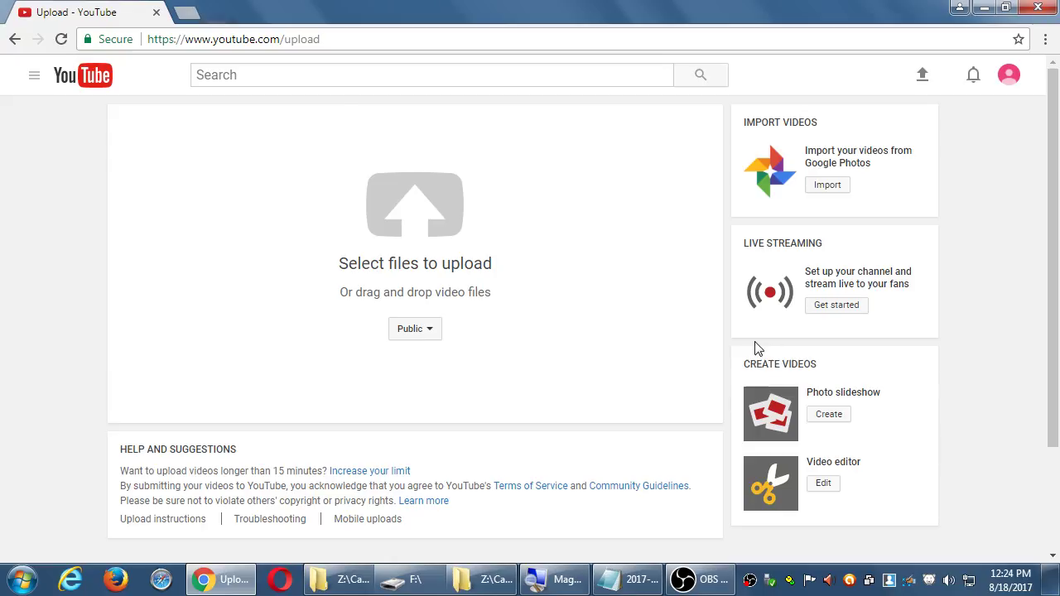
click(409, 334)
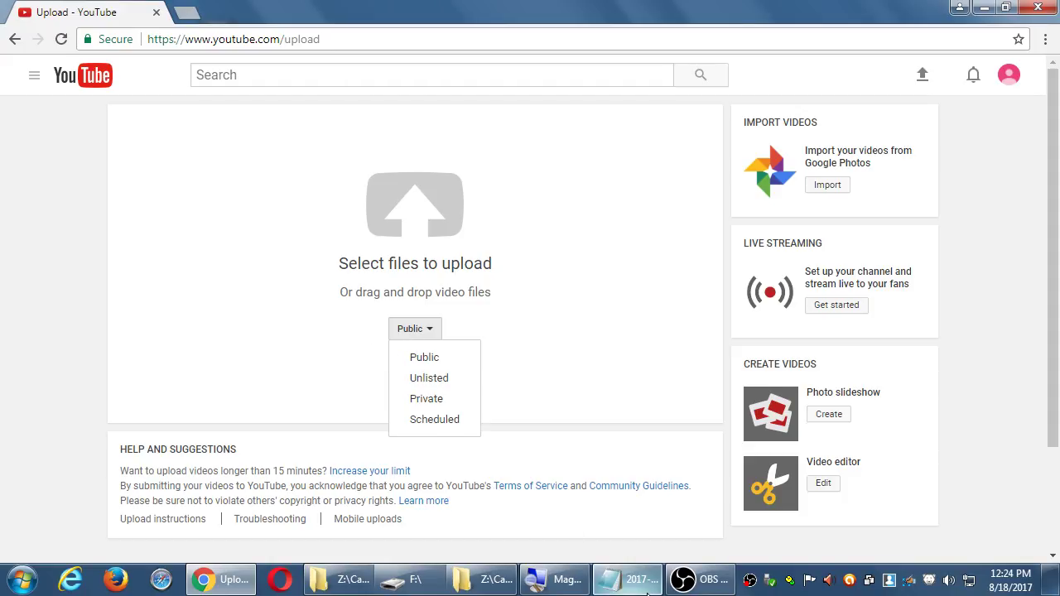
- Note in Notepad: 'When you upload a video, you can set Scheduled and every other option'
click(617, 580)
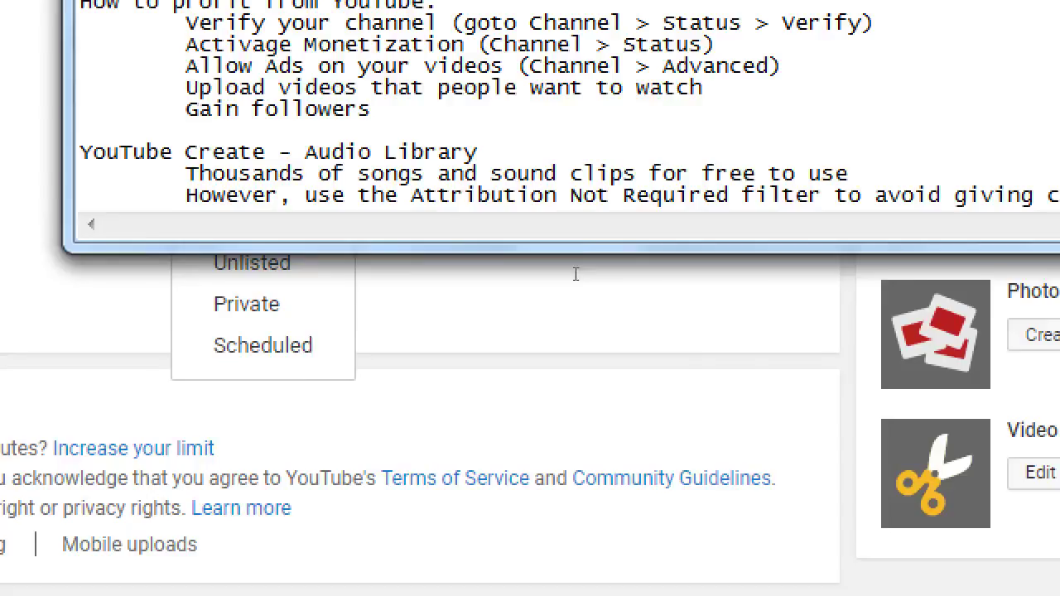
key(Return)
key(Return)
text(When you upload a vide)
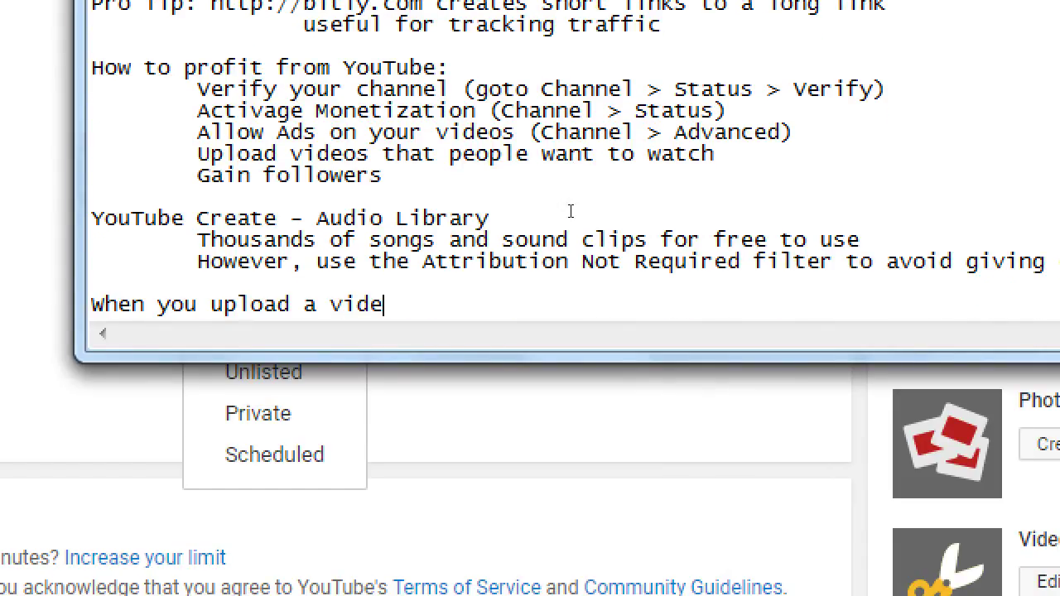
text(o, you can set )
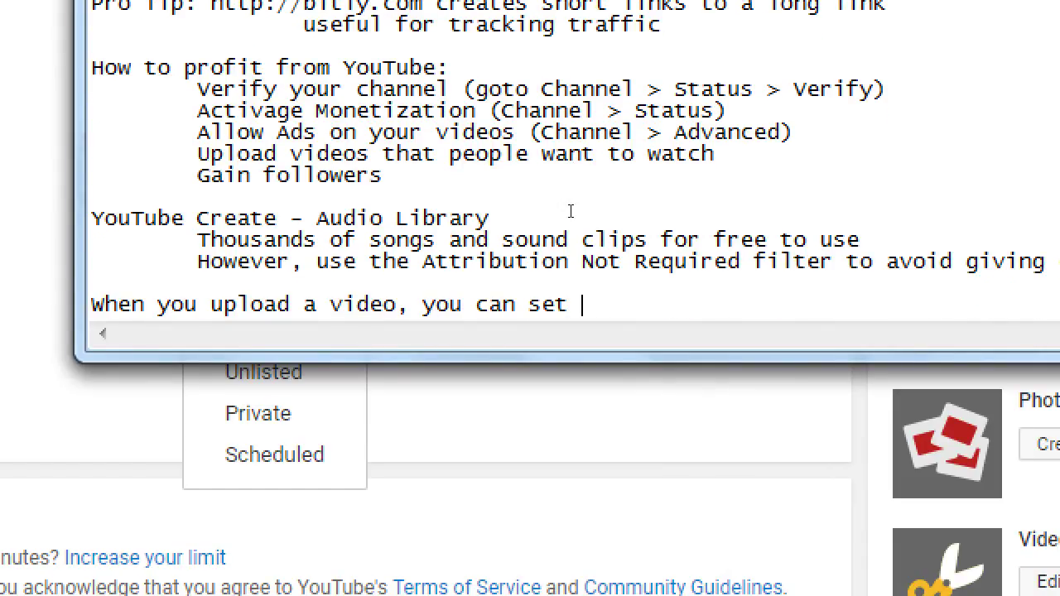
text(Scheduled)
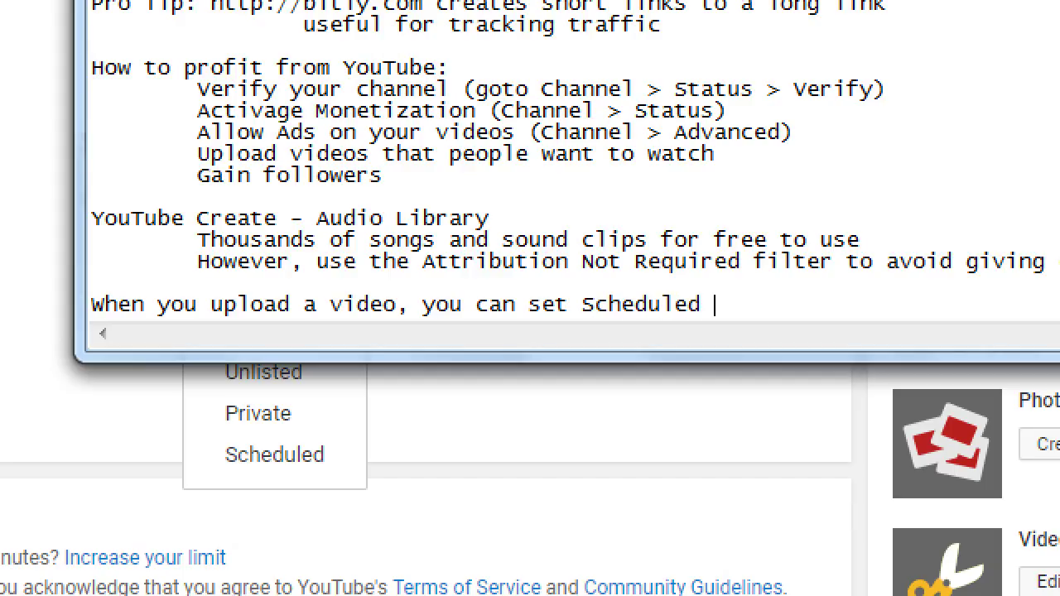
text( and every )
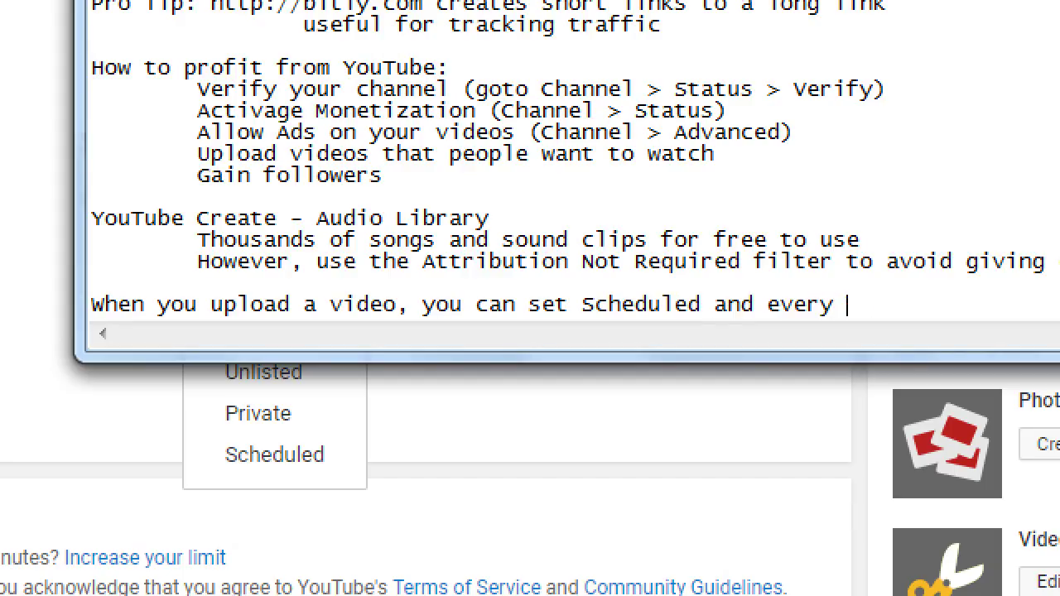
text(other option)
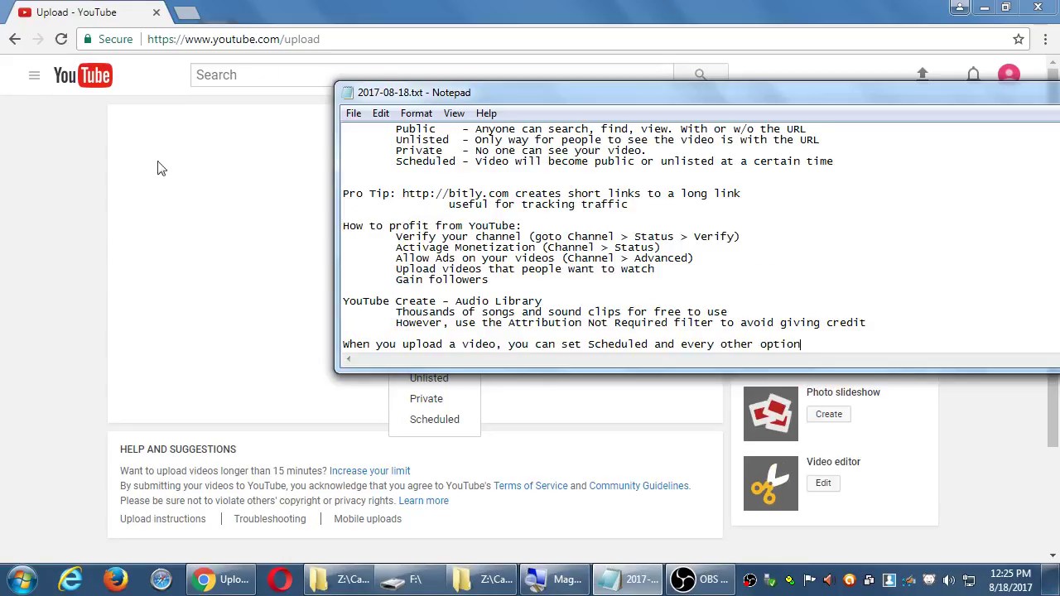
- Check the upload visibility choices on the upload page, leaving it set to Public
click(162, 168)
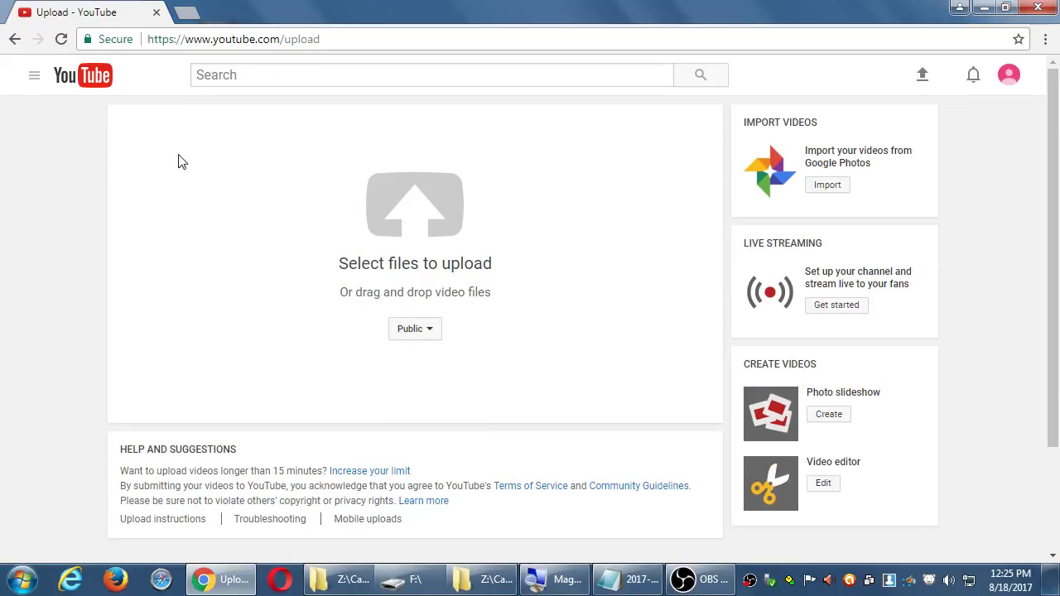
click(423, 333)
click(258, 308)
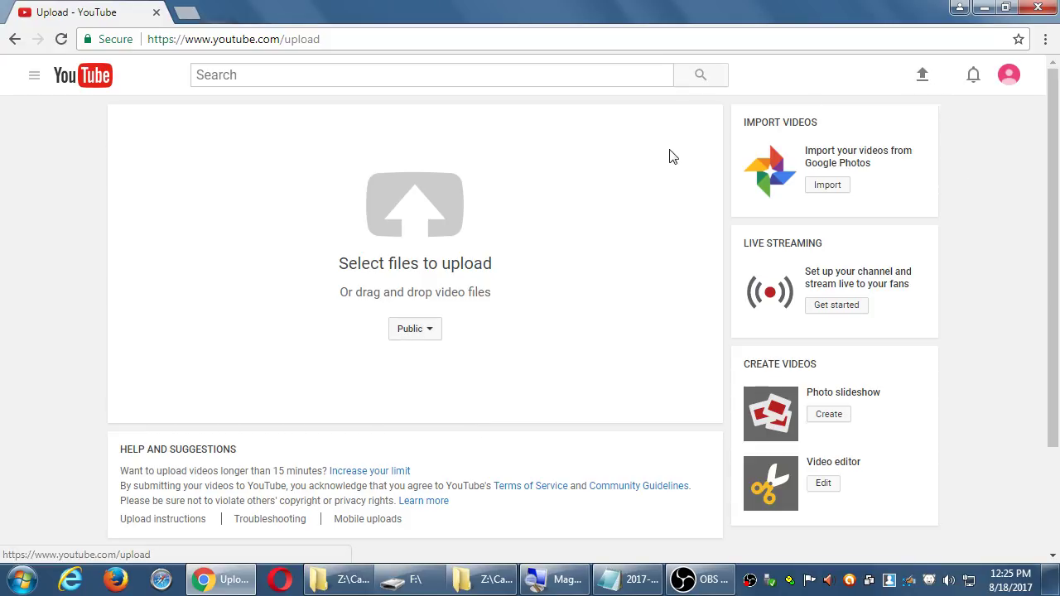
click(430, 330)
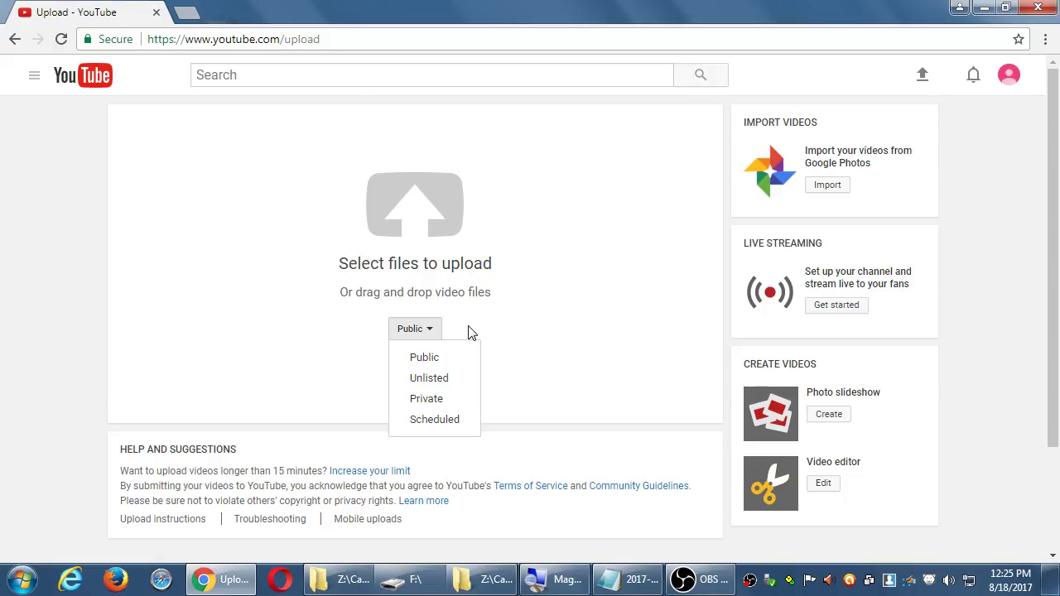
click(564, 305)
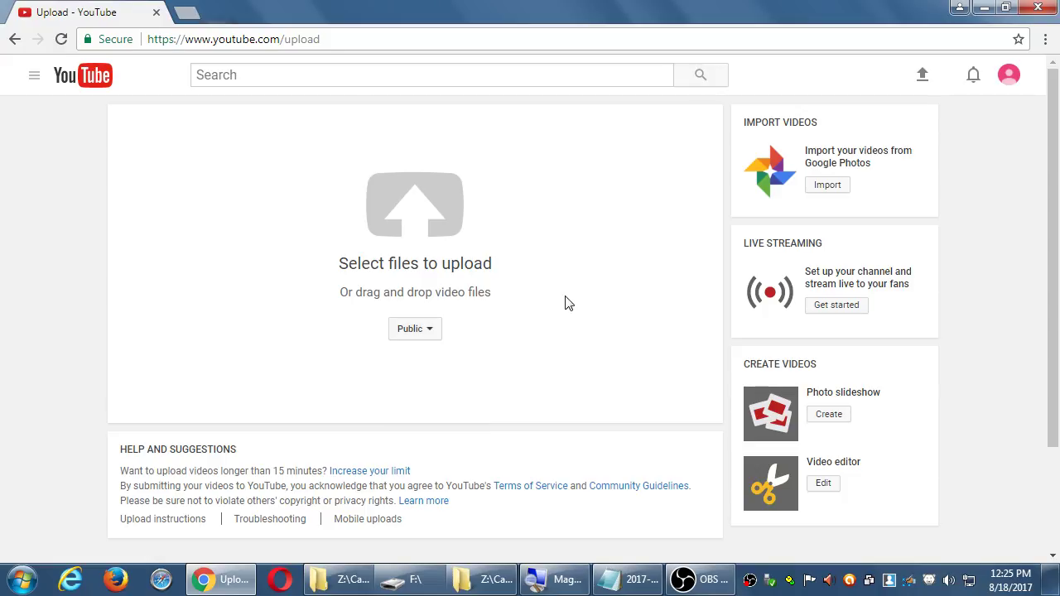
- Pick video20170811.mp4 from the Desktop in the file picker to start uploading
click(406, 206)
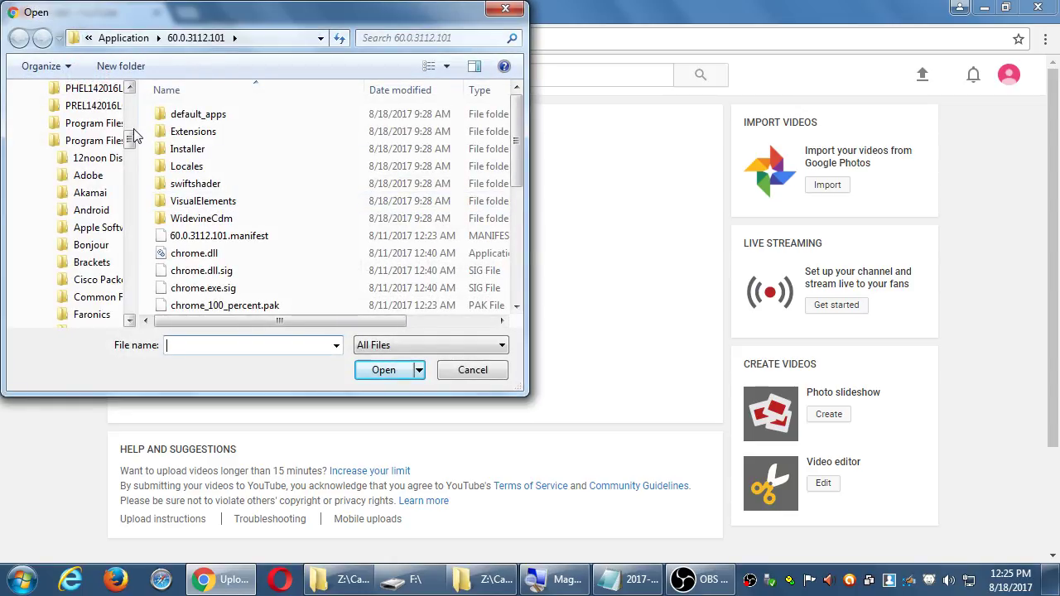
scroll(124, 143, up, 10)
click(66, 114)
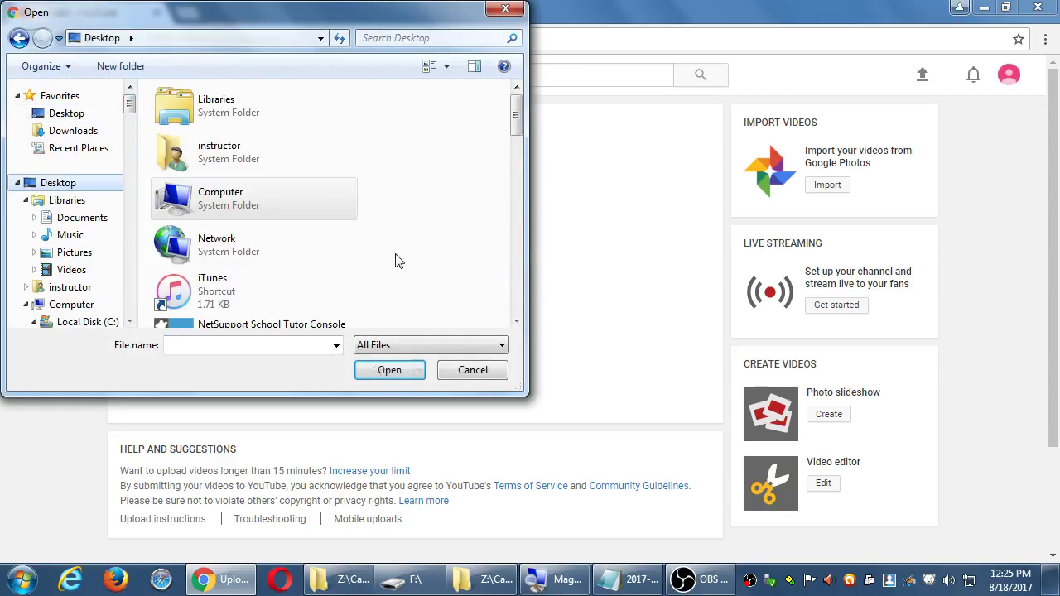
scroll(518, 290, down, 10)
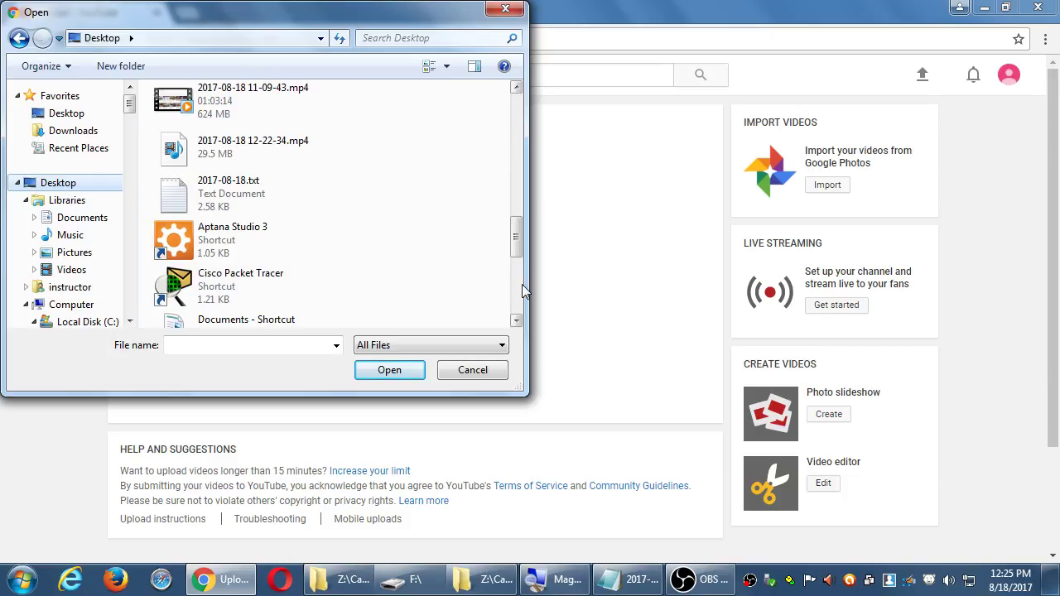
scroll(523, 291, down, 3)
double_click(239, 284)
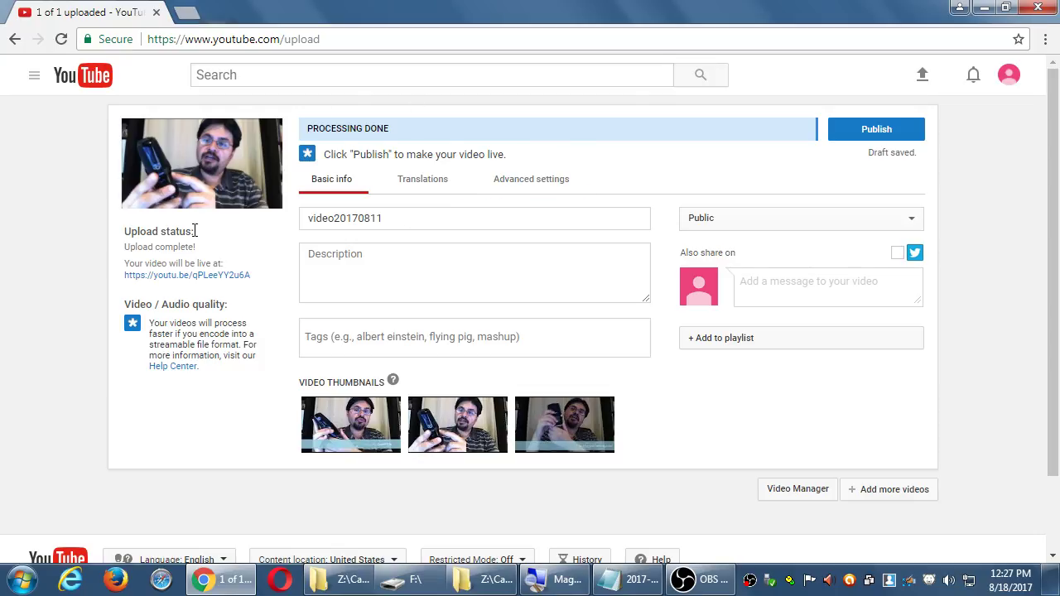
- Wait for video20170811 to finish uploading and processing on its details page
mouse_move(335, 432)
- Load the YouTube home page in a new tab, browse it, then return to the upload tab
key(ctrl+t)
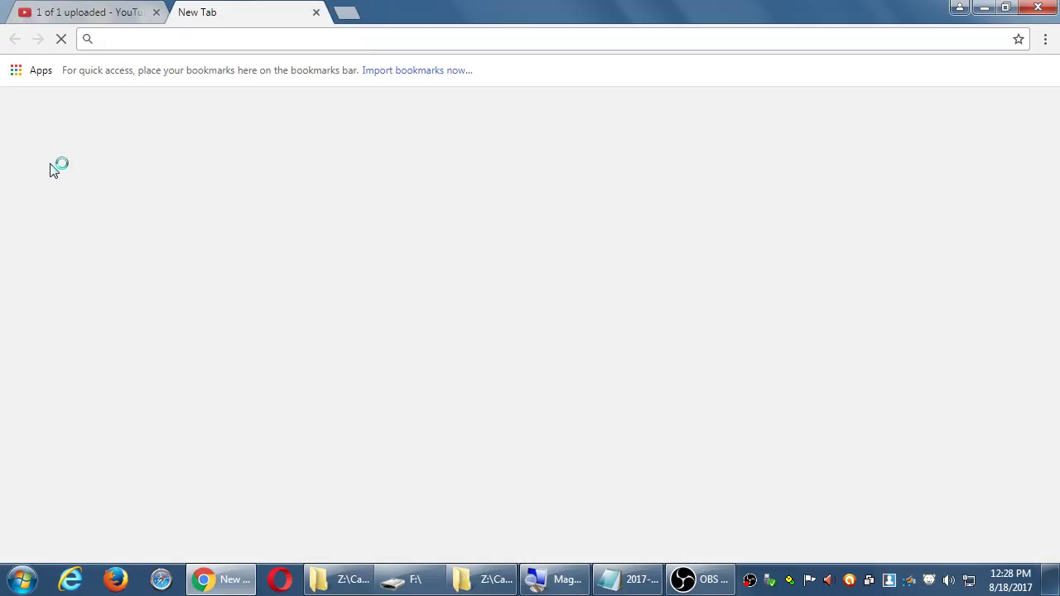
text(youtube.com)
key(Return)
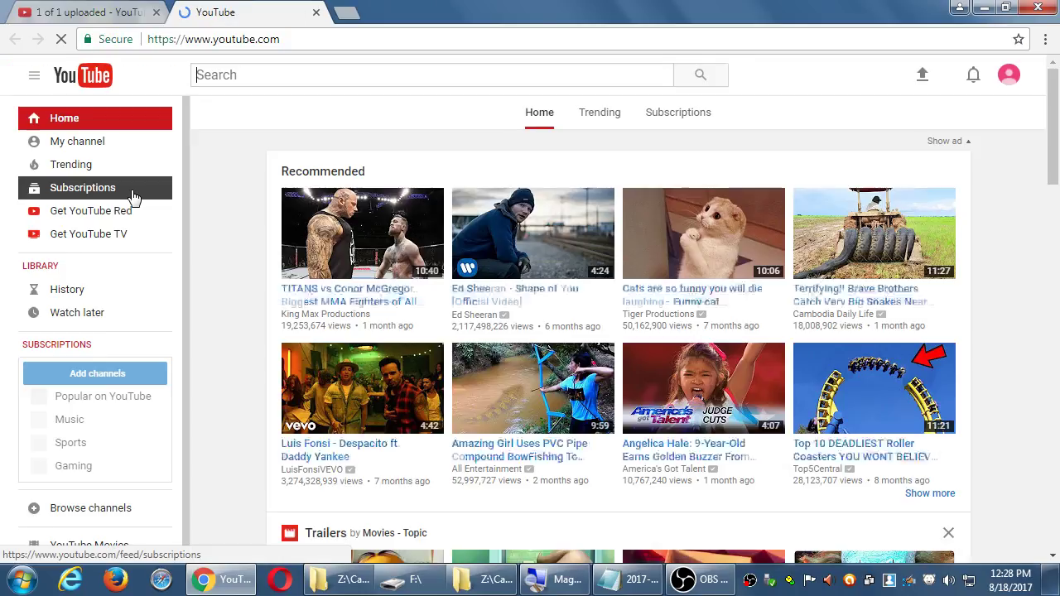
scroll(253, 243, down, 1)
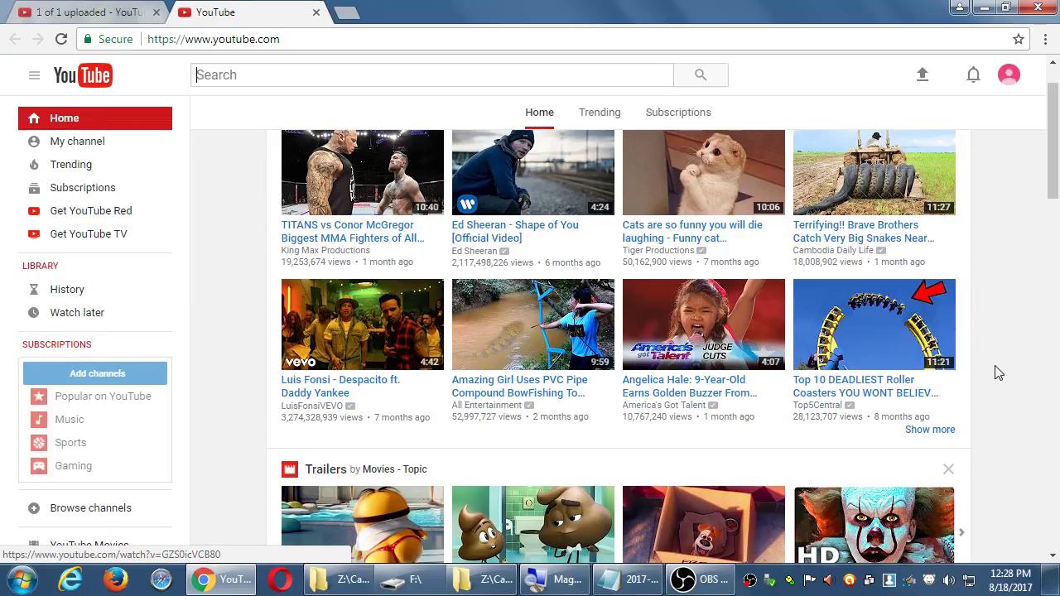
scroll(1001, 379, down, 7)
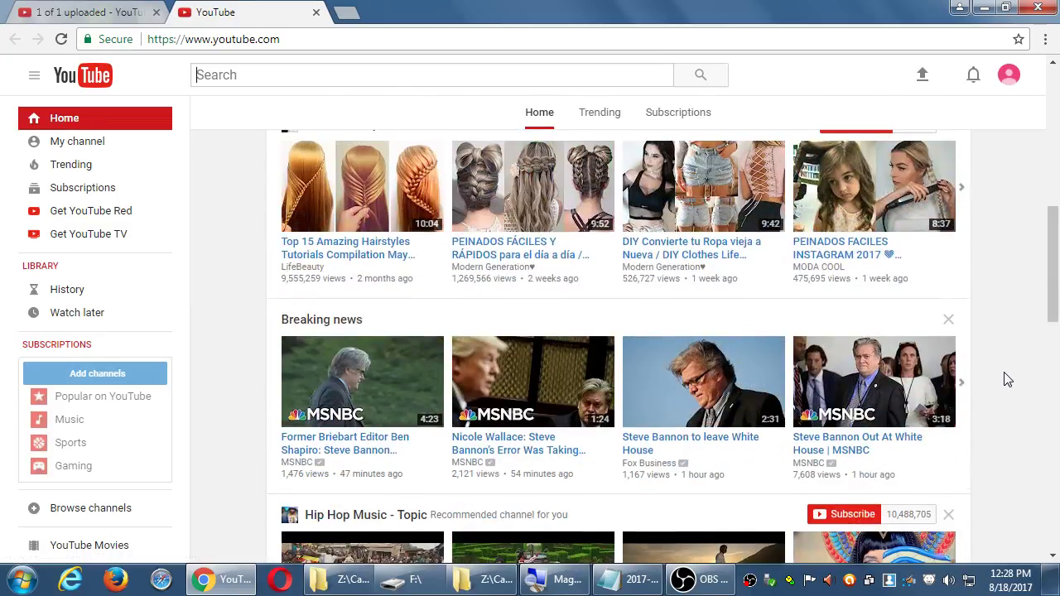
scroll(1006, 377, down, 1)
scroll(351, 347, down, 2)
scroll(352, 347, down, 2)
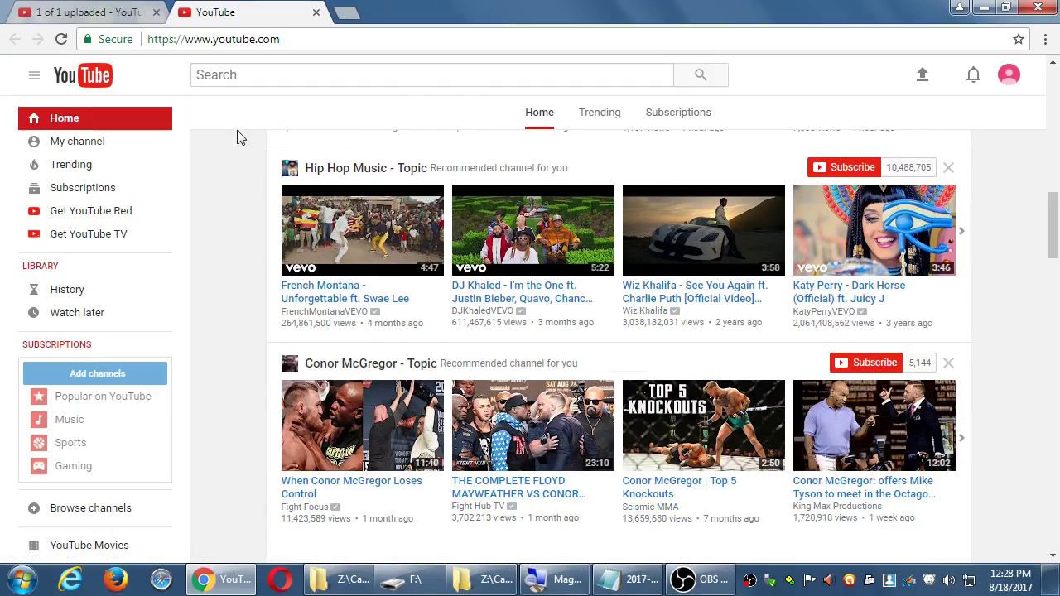
click(115, 13)
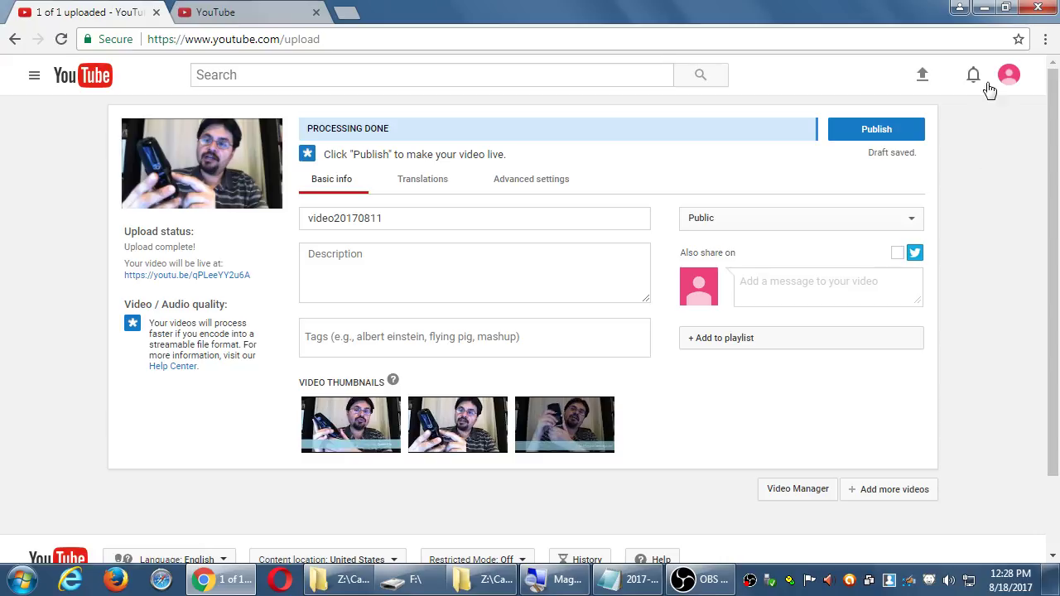
- Open a blank new tab, then go back to the YouTube home page tab's address bar
click(348, 12)
click(274, 12)
click(323, 45)
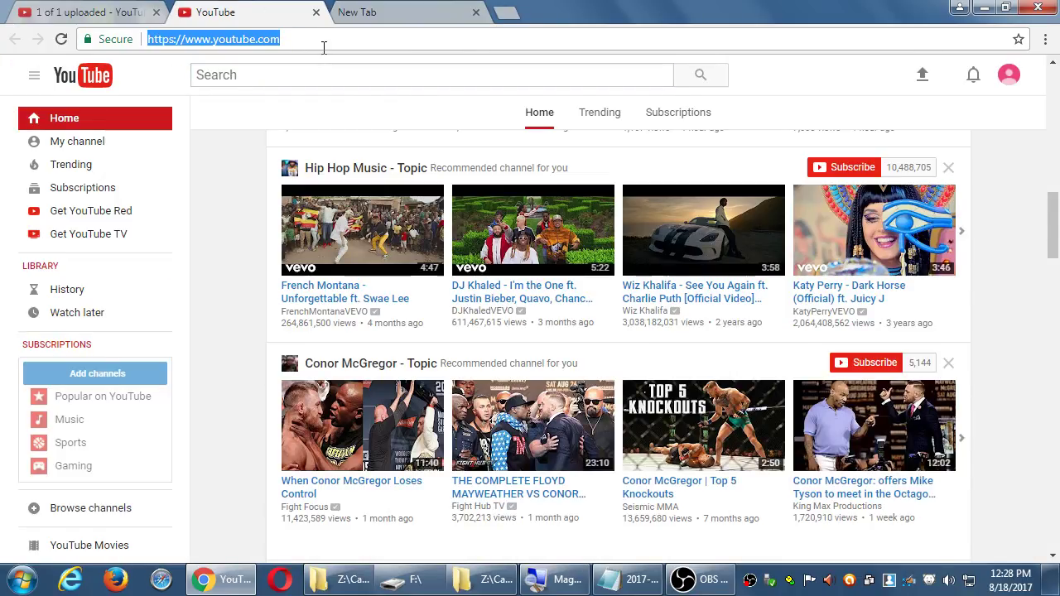
- Go to youtube.com/pmdinteractive and show the channel's Videos list, then switch to Notepad
click(324, 46)
text(/pmdinteractive)
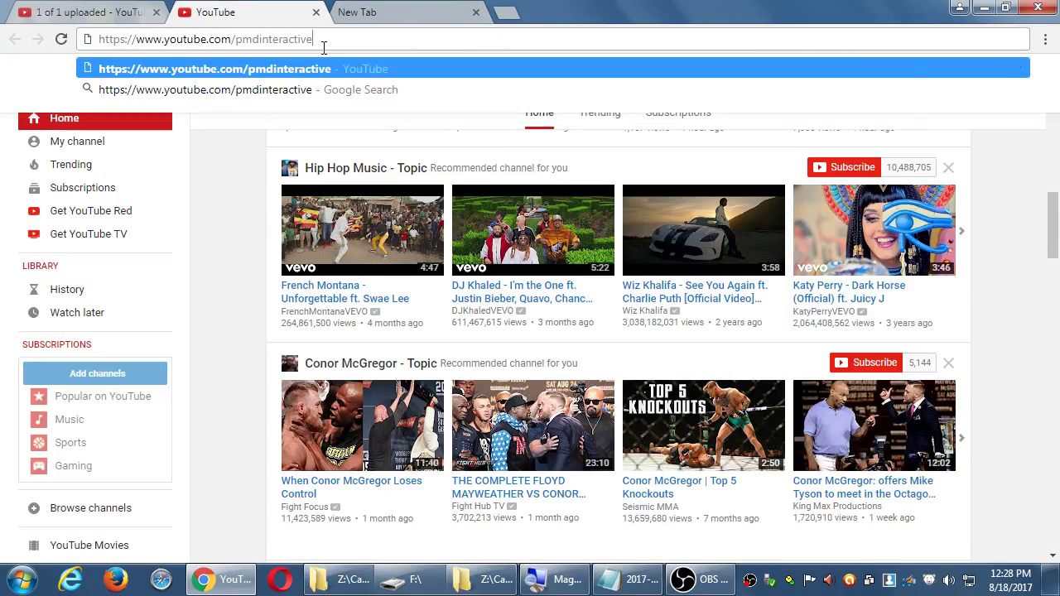
key(Return)
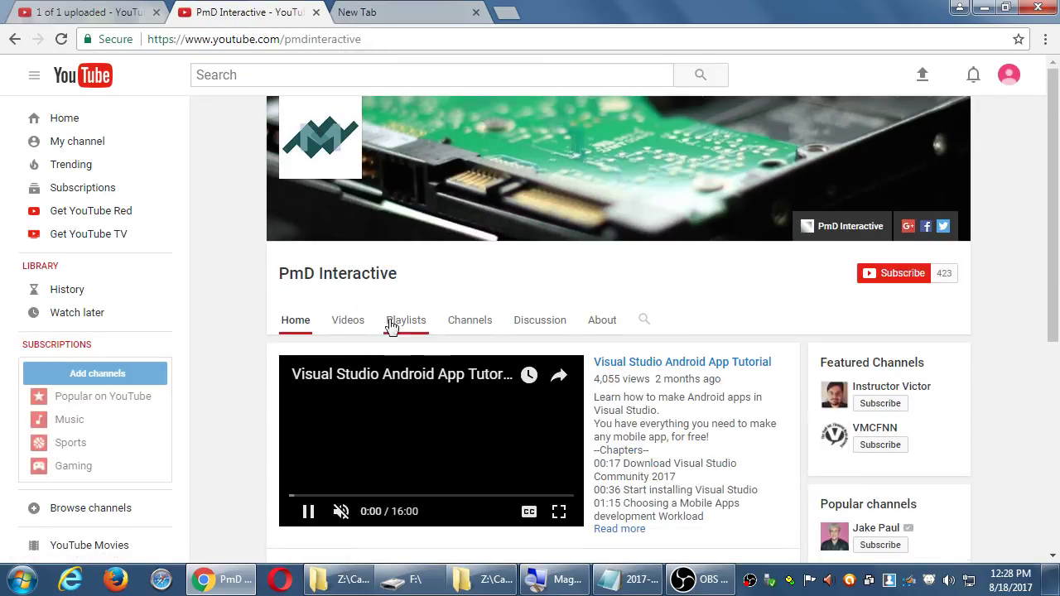
click(349, 323)
scroll(251, 320, down, 1)
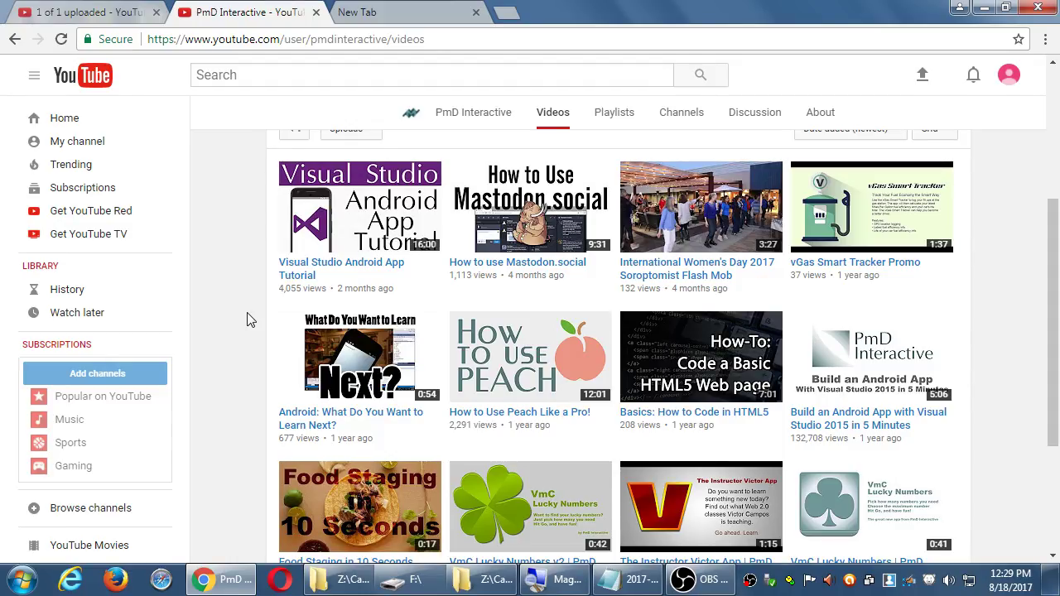
key(alt+Tab)
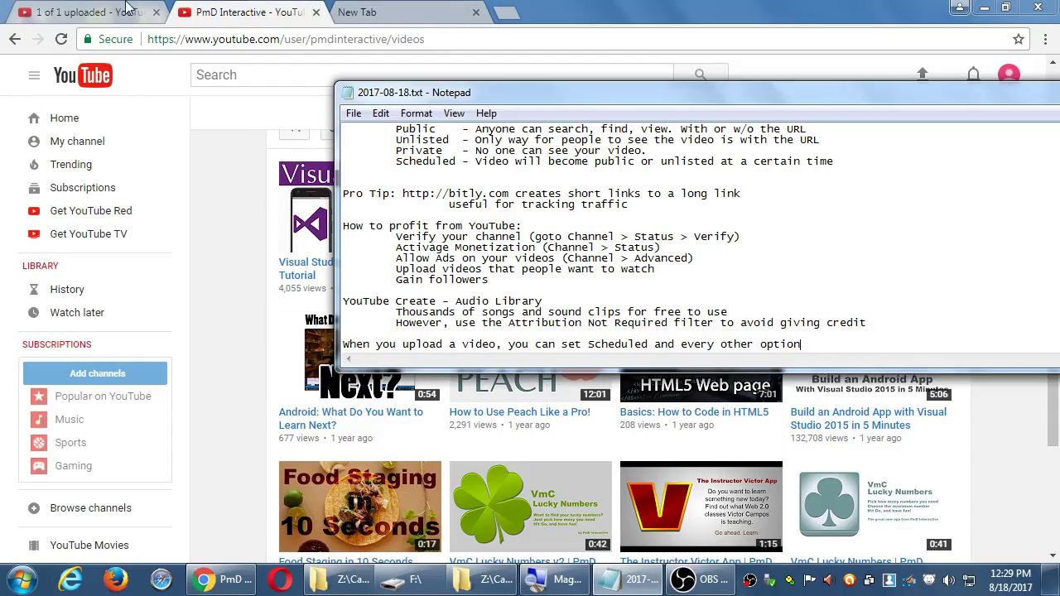
- Add an indented note that verified accounts can upload a Custom Thumbnail
click(91, 10)
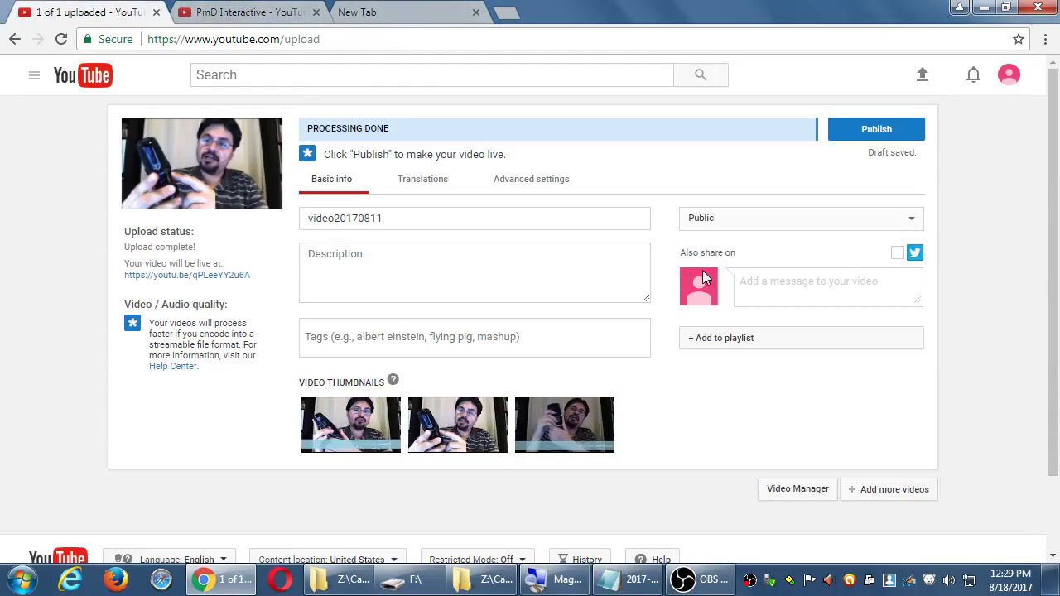
click(623, 580)
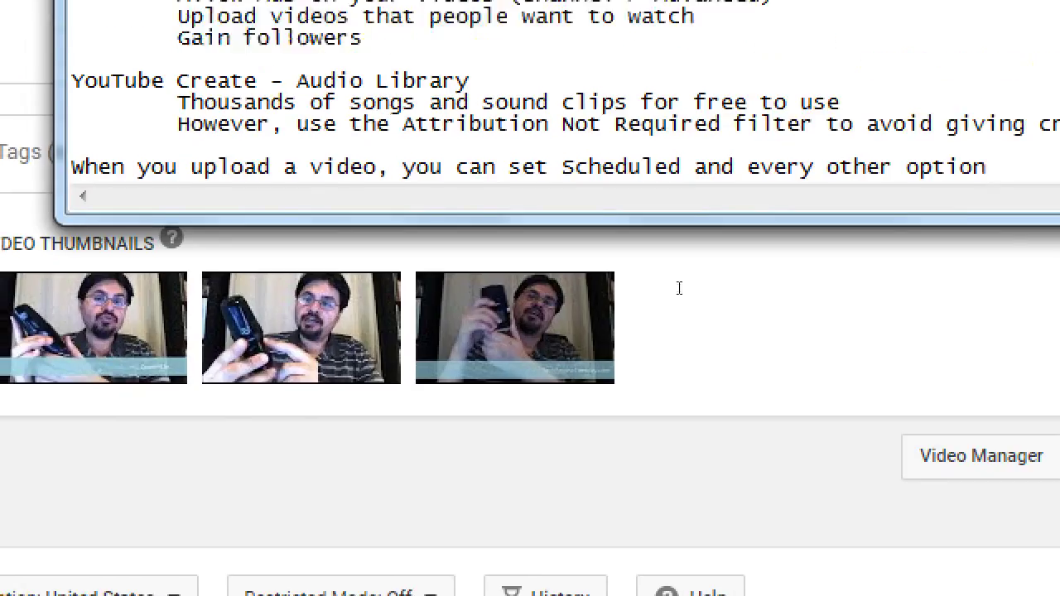
key(Return)
key(Tab)
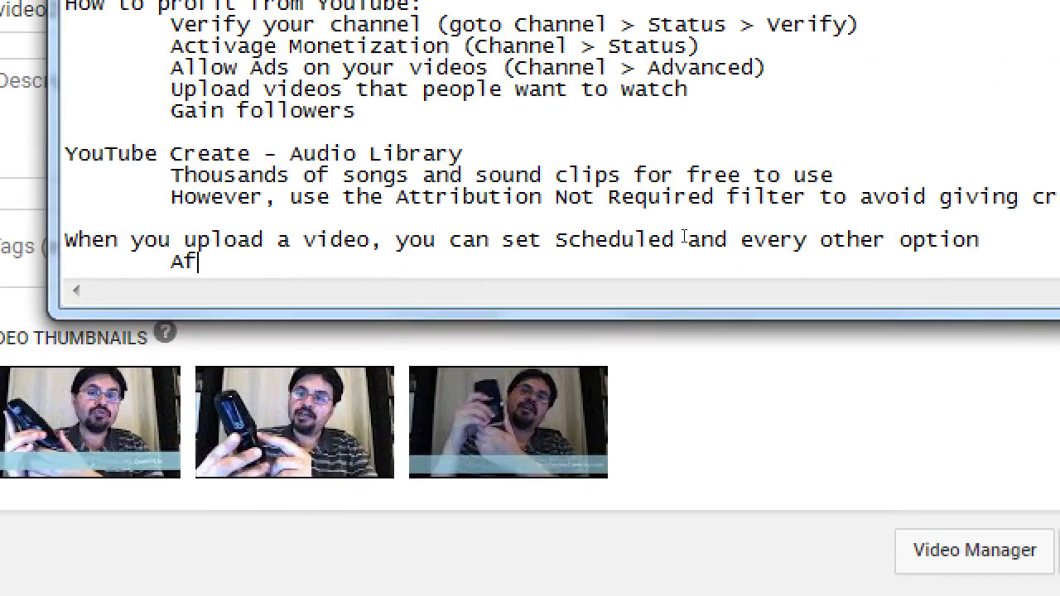
text(er Ver)
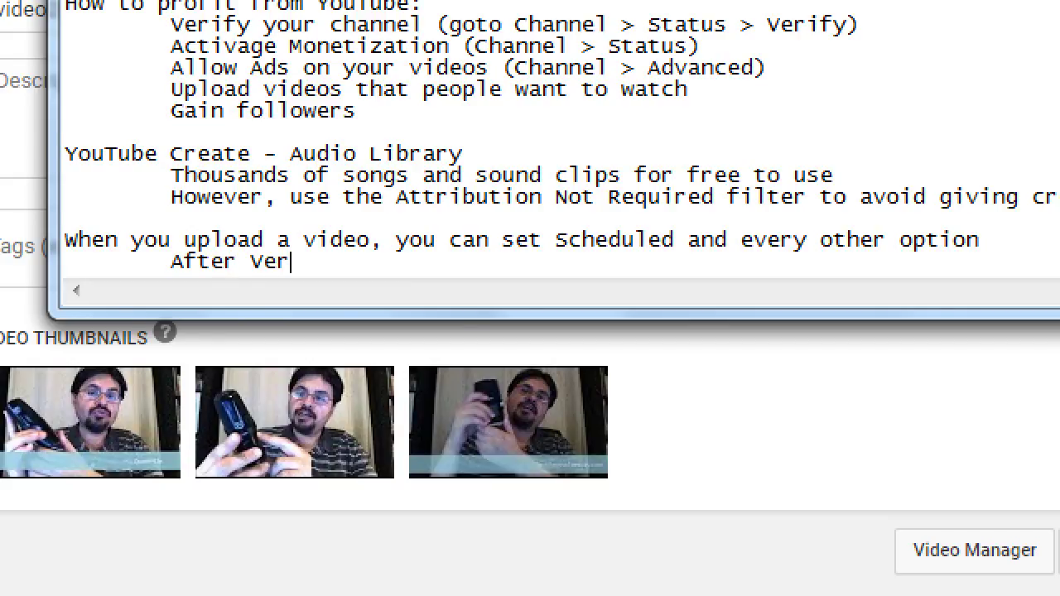
text(ifying you acc)
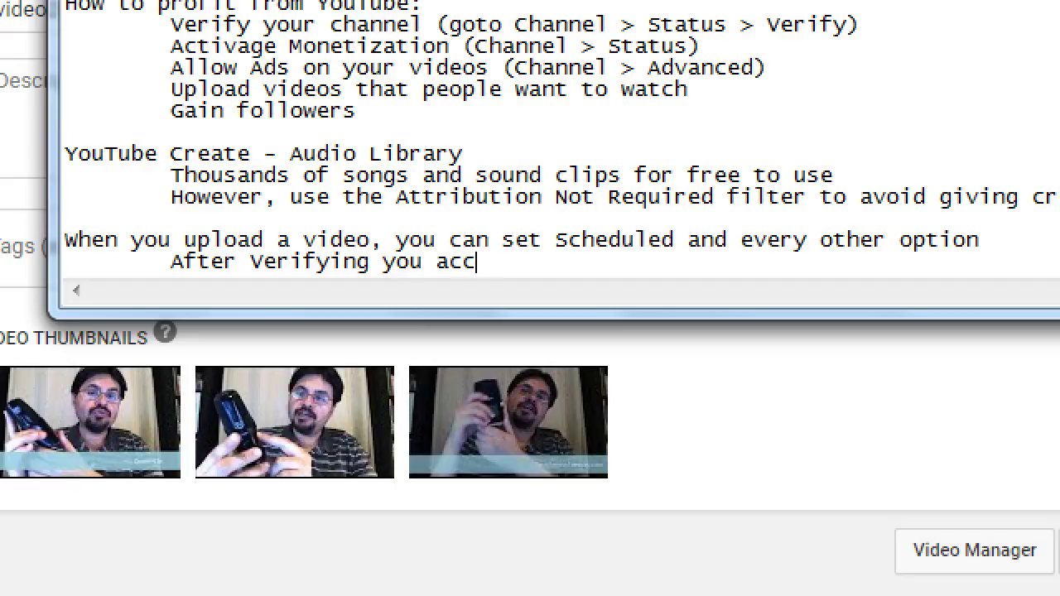
text(ount, you can upload a )
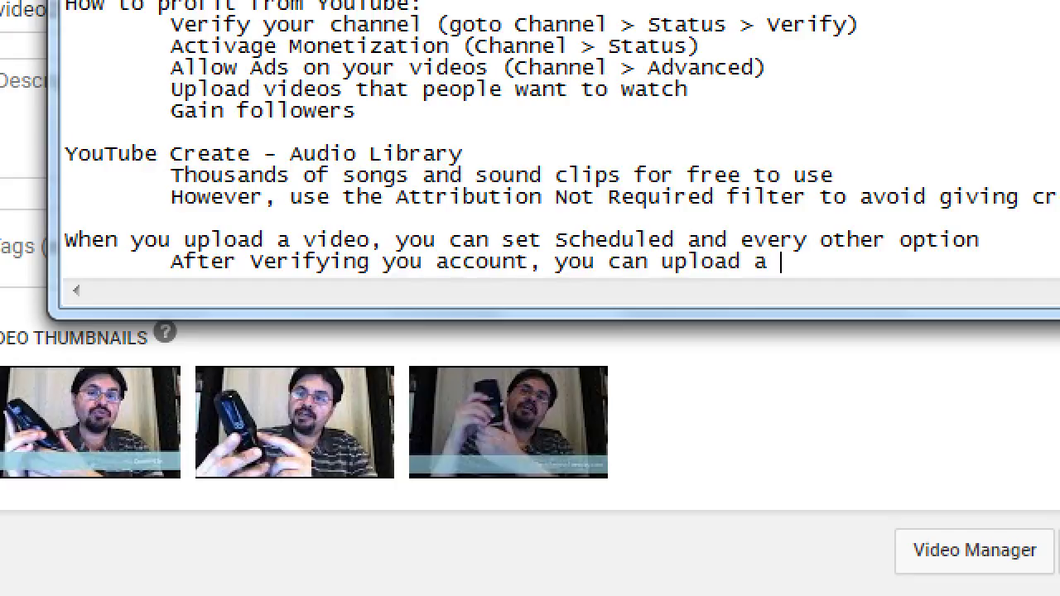
text(Custom Thumbnail)
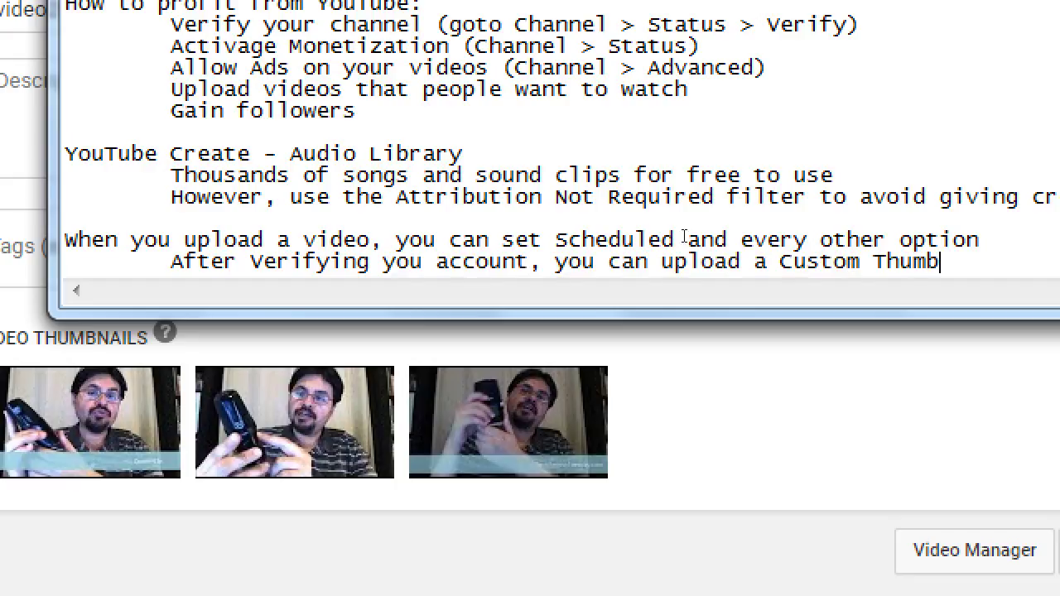
- Add an indented specs line: 1920x1080 pixles, JPG or PNG, less than 2mb; highlight PNG
key(Return)
key(Tab)
text(1920x1080 pixles. J)
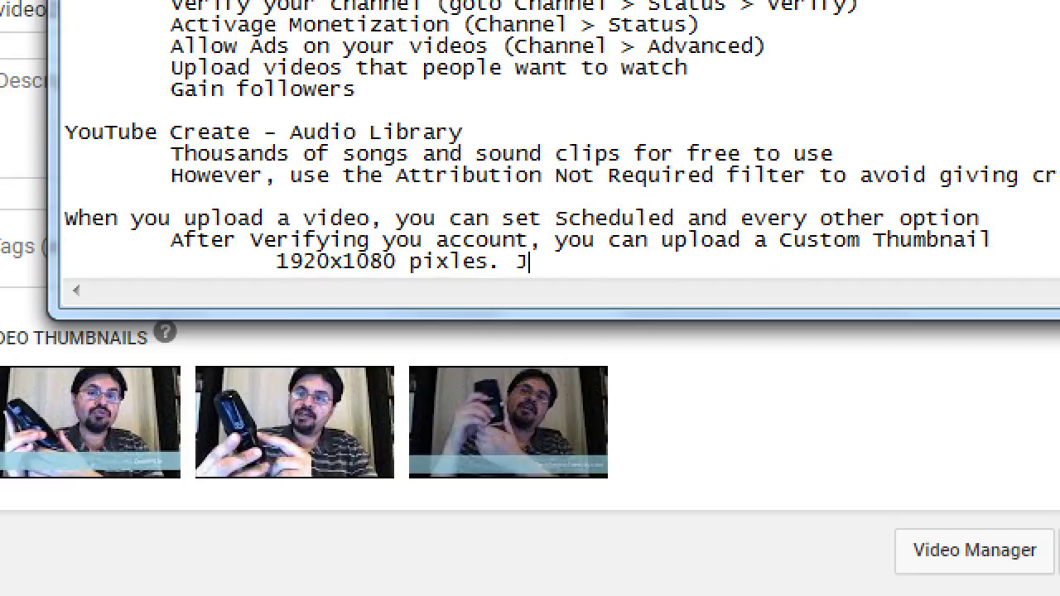
text(PG or PNG)
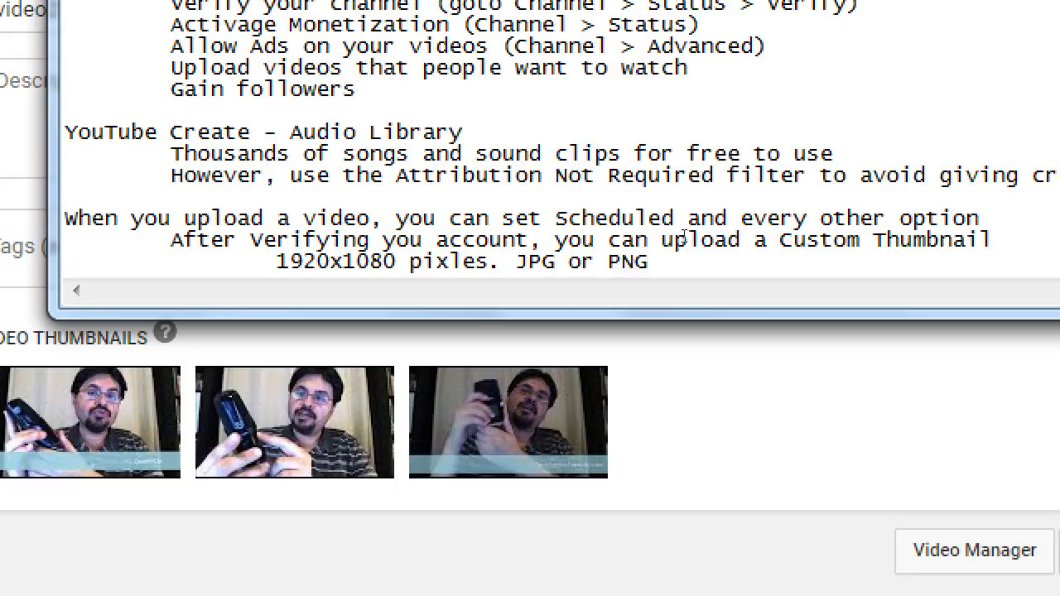
text( Less than 2mb)
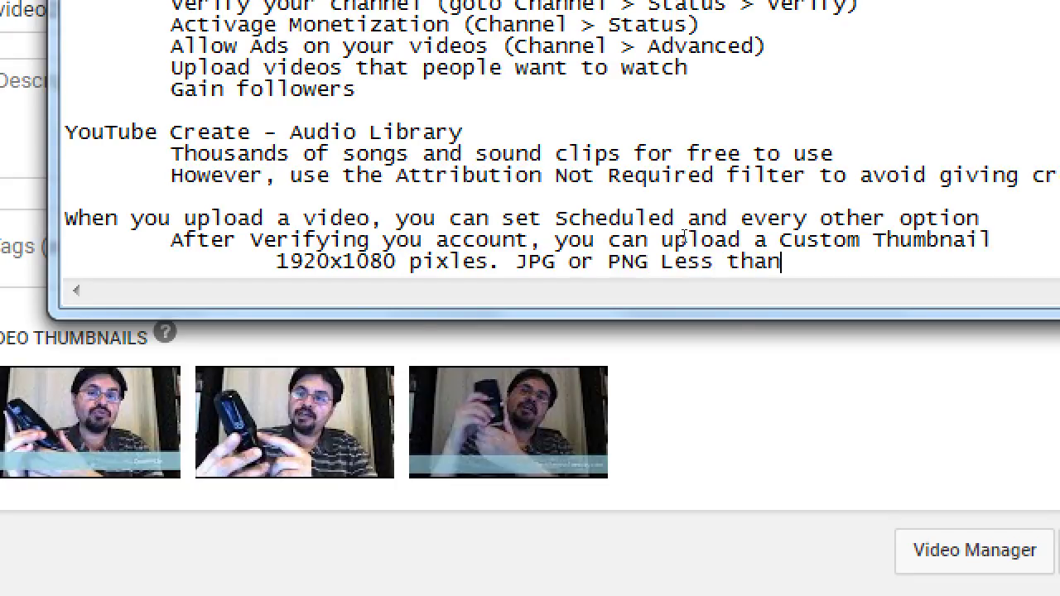
key(ctrl+Left)
key(ctrl+Left)
key(ctrl+Left)
key(Left)
key(ctrl+shift+Left)
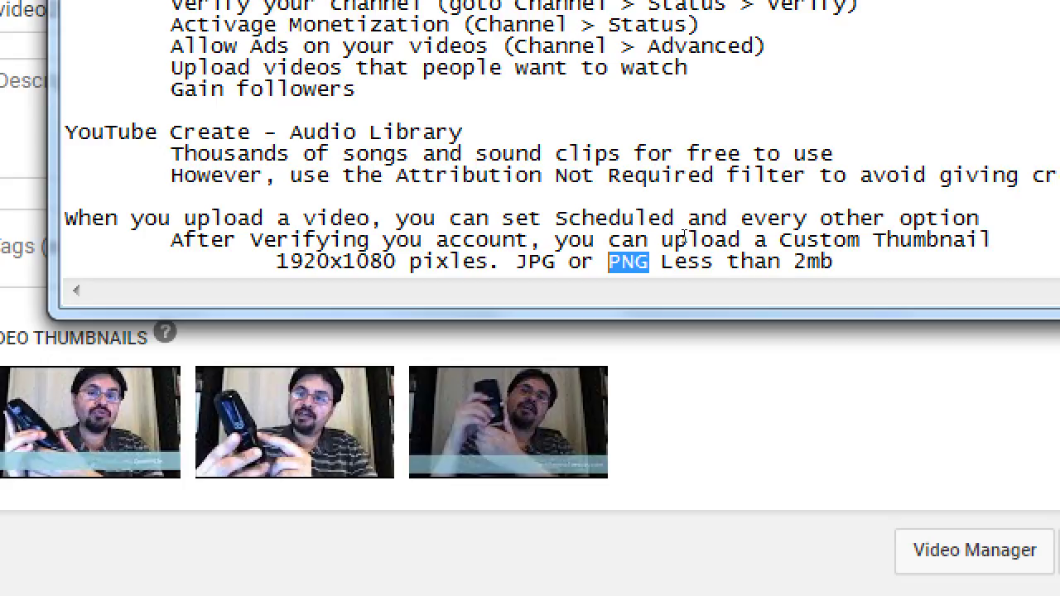
key(Left)
key(Left)
key(Left)
key(Left)
key(Left)
key(Left)
key(Left)
key(Left)
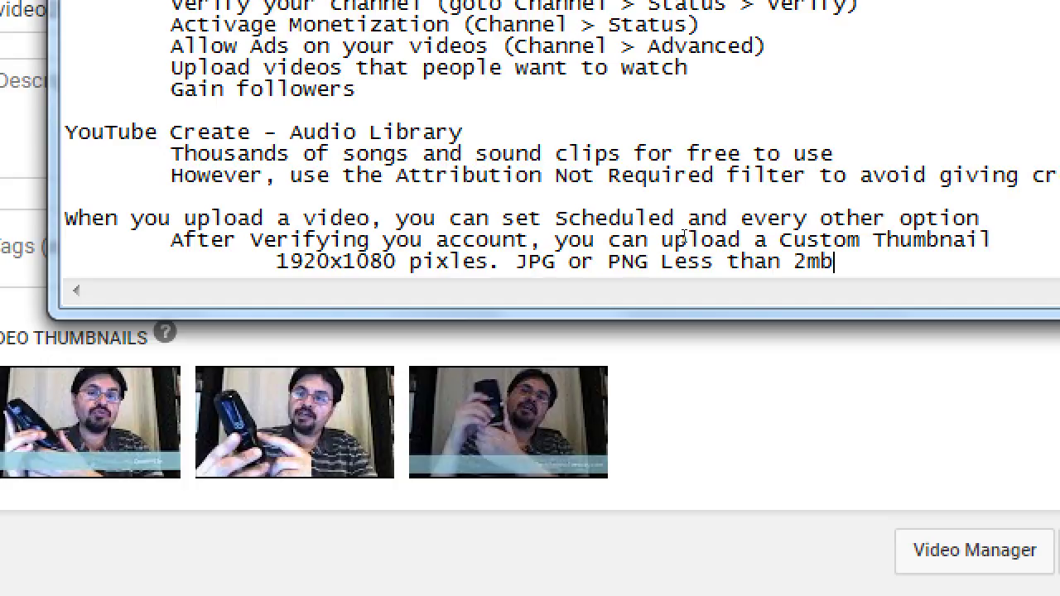
- Start another indented line and highlight the 1920x1080 resolution
key(Return)
key(Tab)
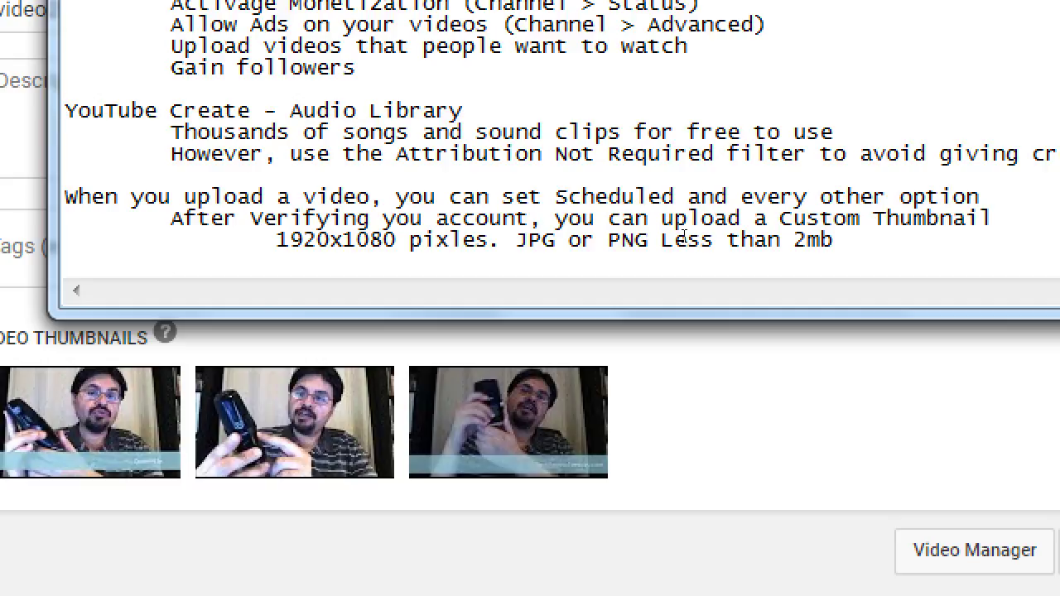
key(Right)
key(ctrl+shift+Right)
key(shift+Left)
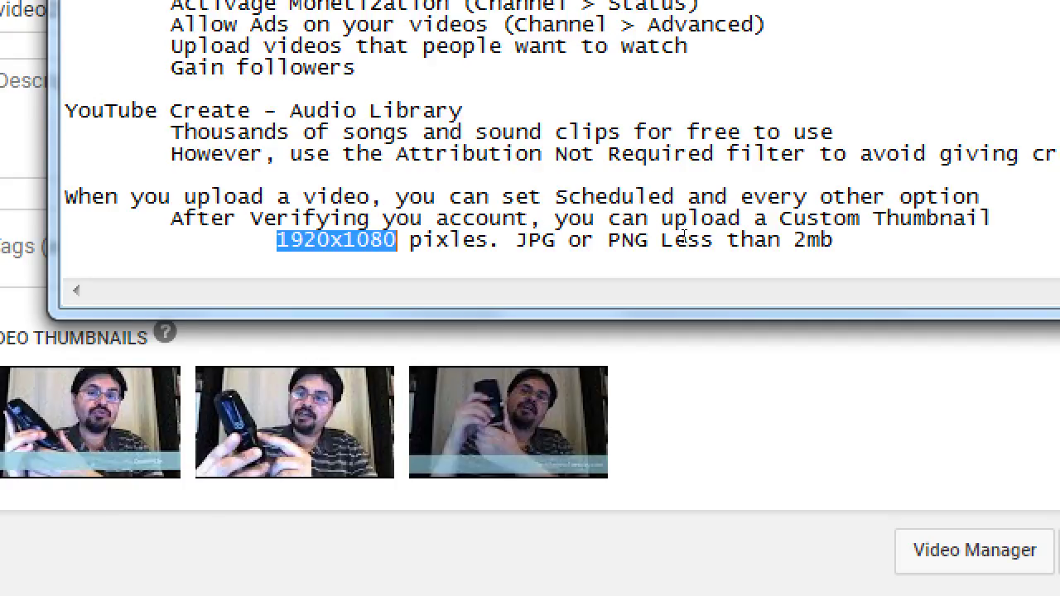
- Add the indented Notepad line 'Design your thumbnail for a small size'
key(Down)
text(deos)
key(BackSpace)
key(BackSpace)
key(BackSpace)
text(-De)
key(BackSpace)
key(BackSpace)
key(BackSpace)
text(Design you)
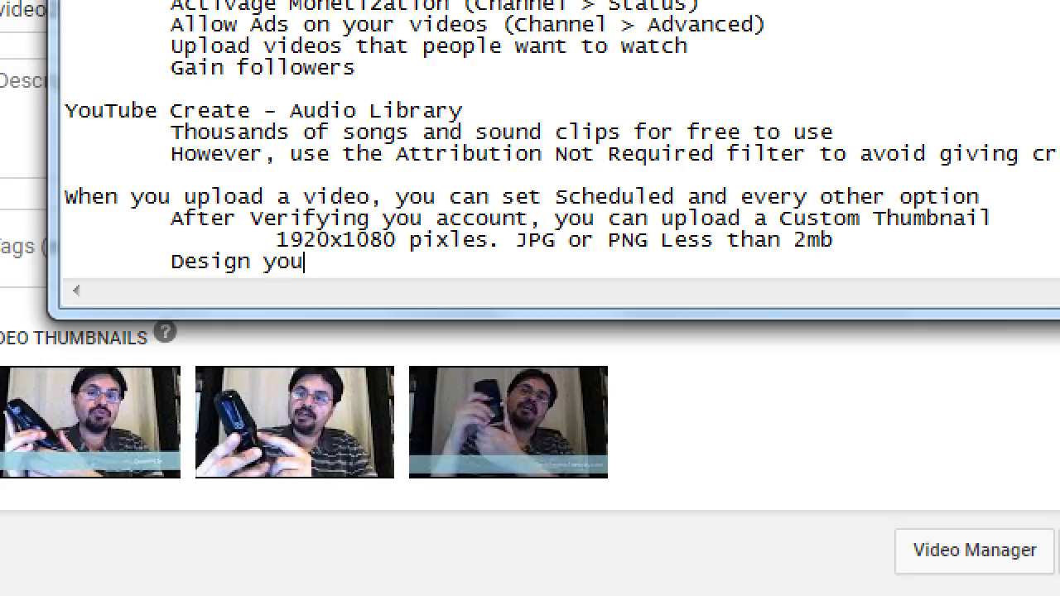
text(r thumbnail for a)
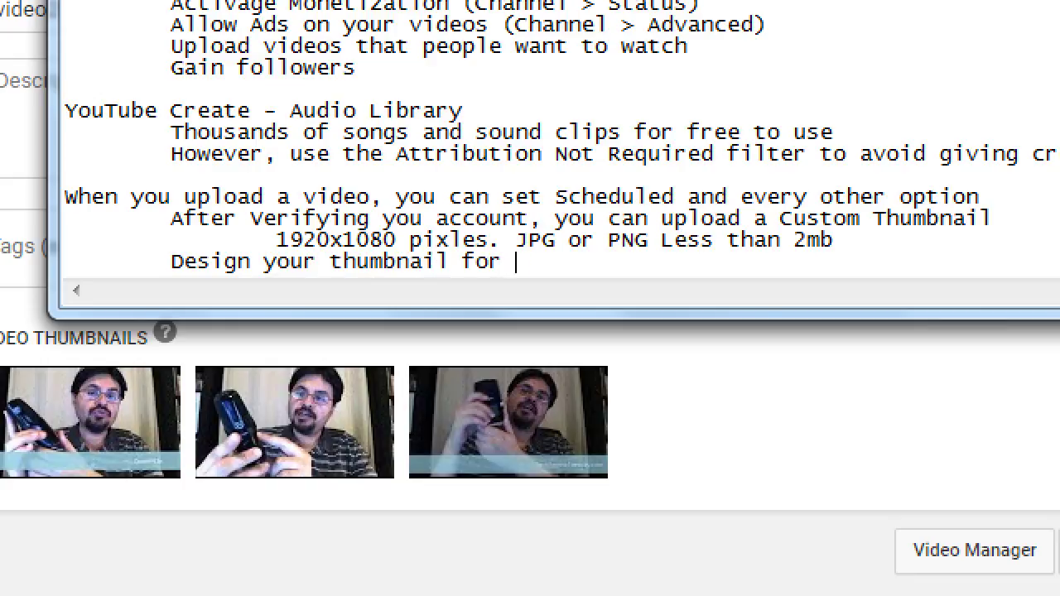
text( small size)
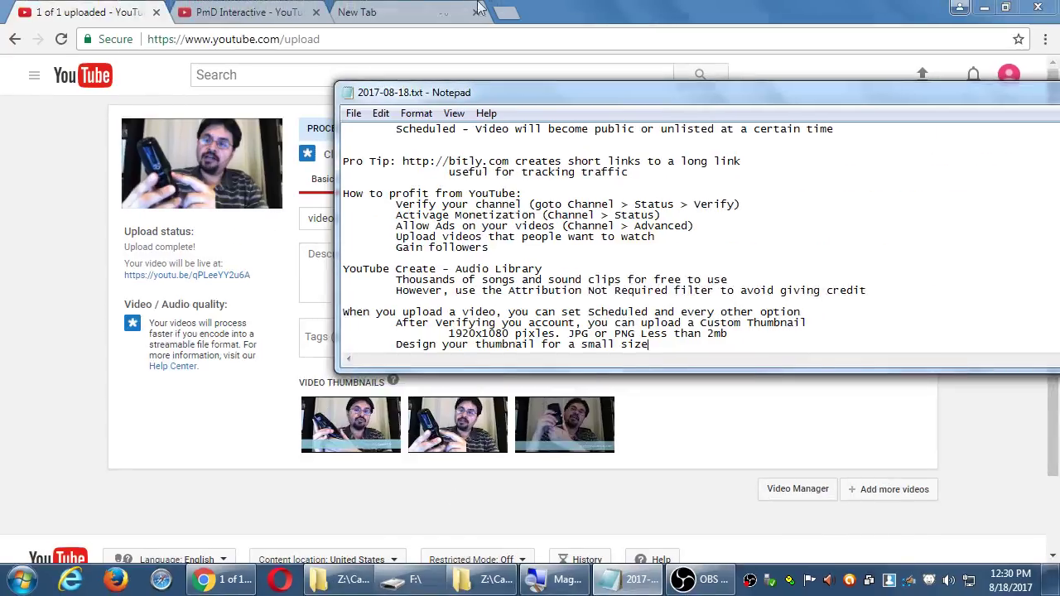
- Close the blank new tab to get back to PmD Interactive's Videos page
click(373, 10)
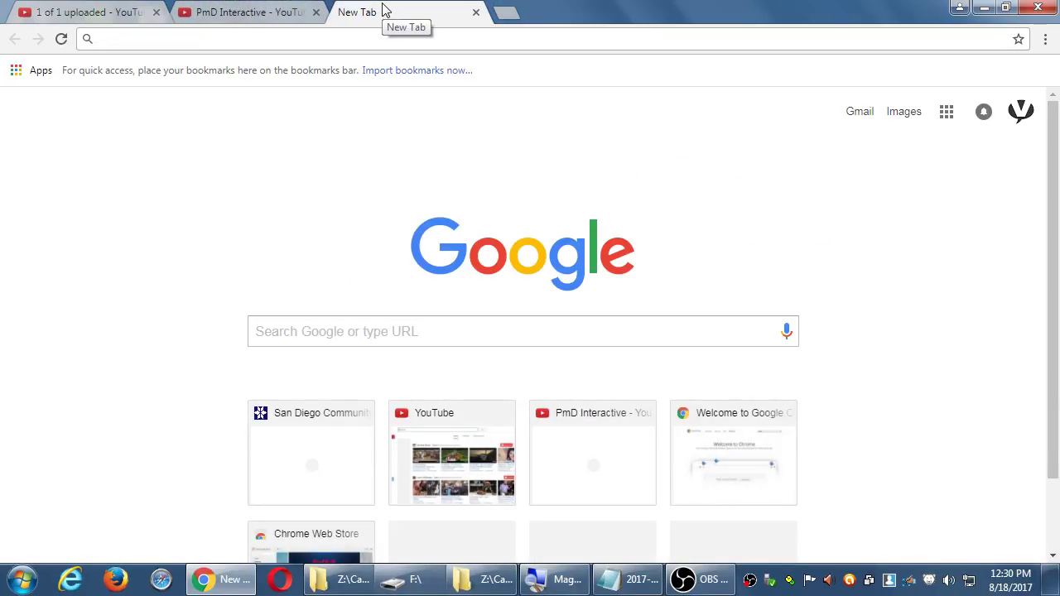
middle_click(373, 10)
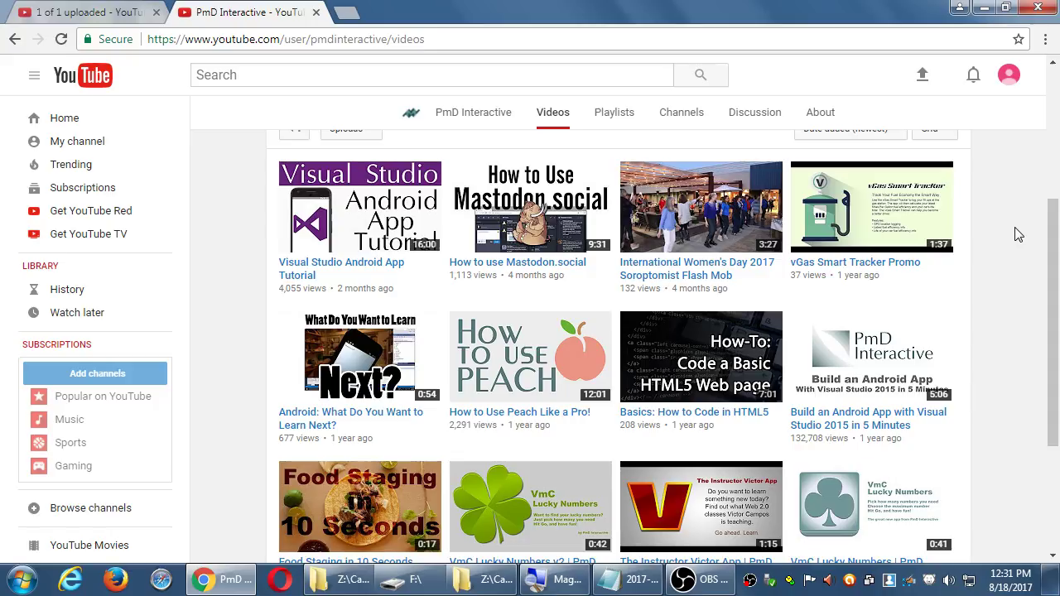
- Google 'youtube thumbnail size' to confirm 1280x720, then close the results tab
key(ctrl+t)
text(you)
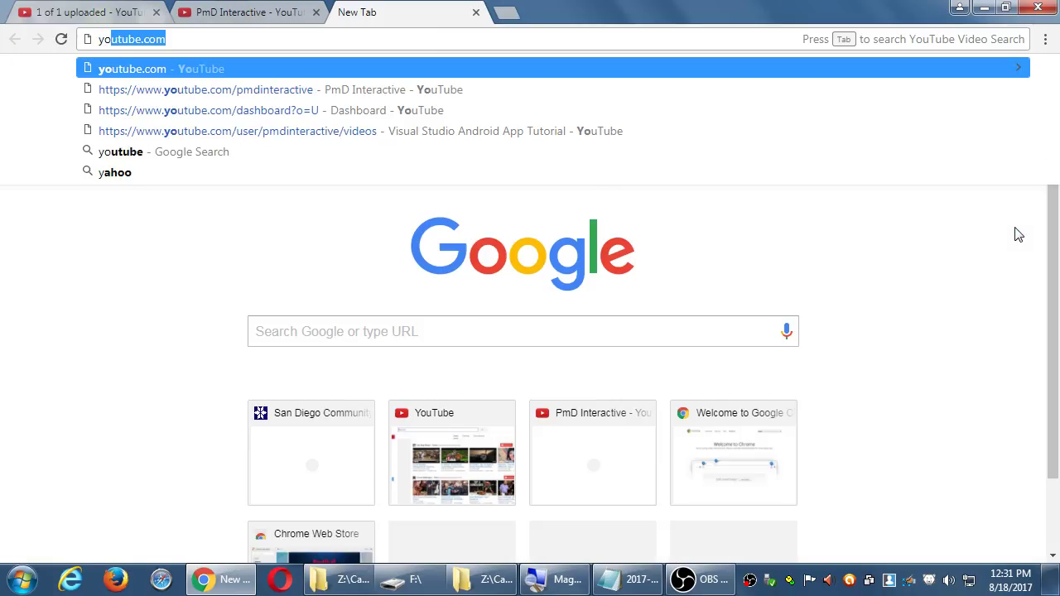
text(tbue)
key(BackSpace)
key(BackSpace)
key(BackSpace)
key(BackSpace)
text(tube thumb)
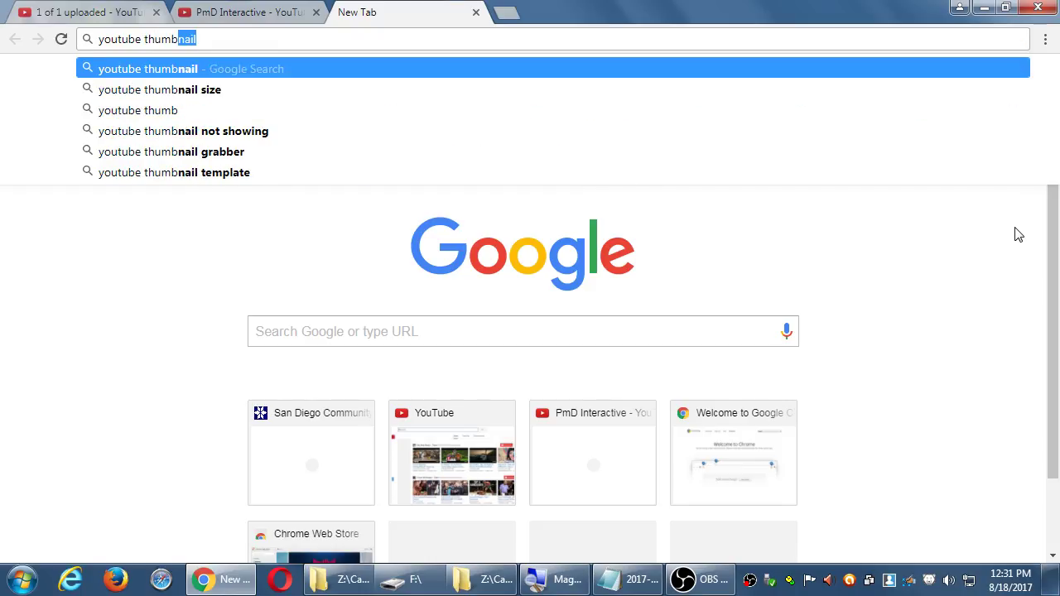
key(Down)
key(Return)
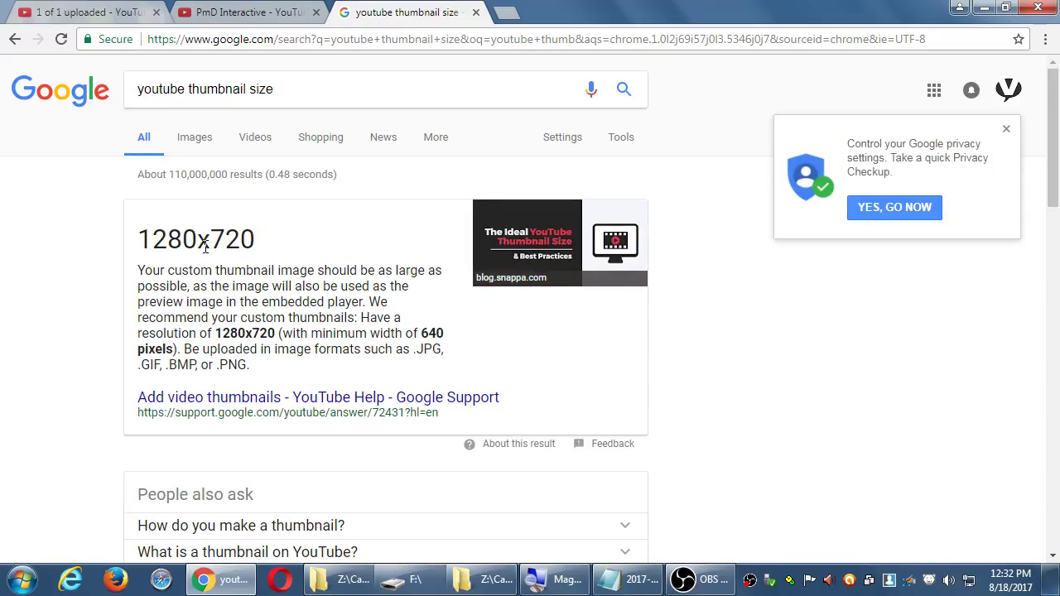
key(ctrl+w)
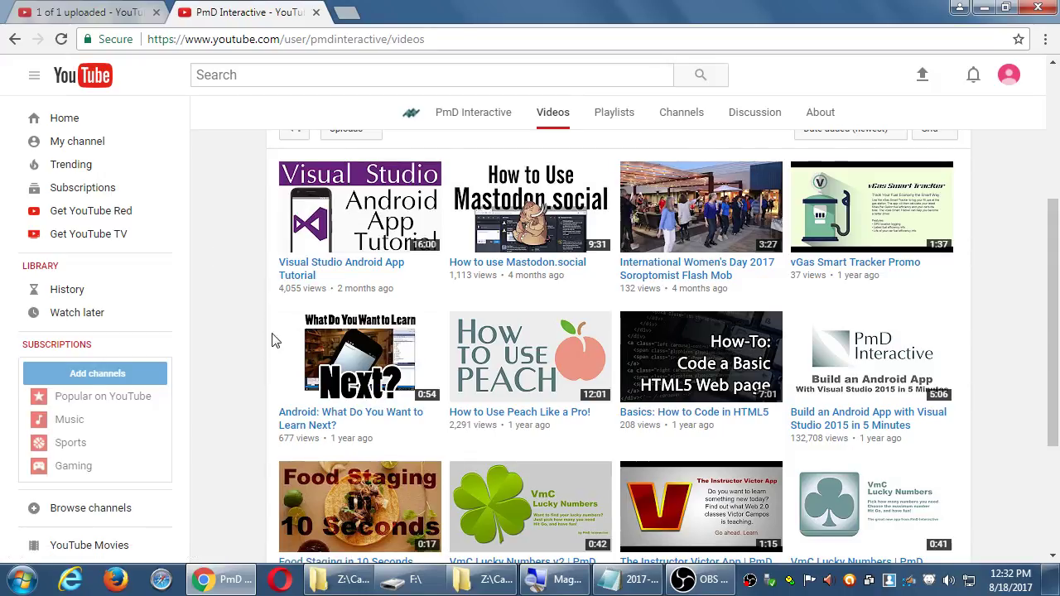
- Add indented tips: use only a little text and make it BIG; avoid important stuff at bottom-right
click(596, 579)
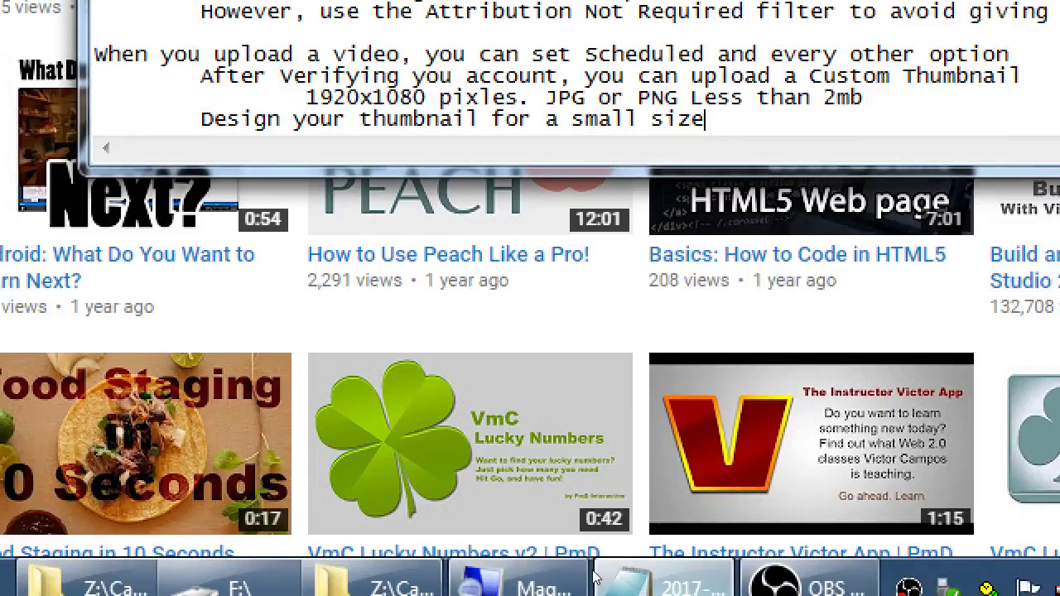
key(Return)
key(Tab)
key(Tab)
text(If you use text, only us)
key(BackSpace)
text(use a little bit, and make it BIG)
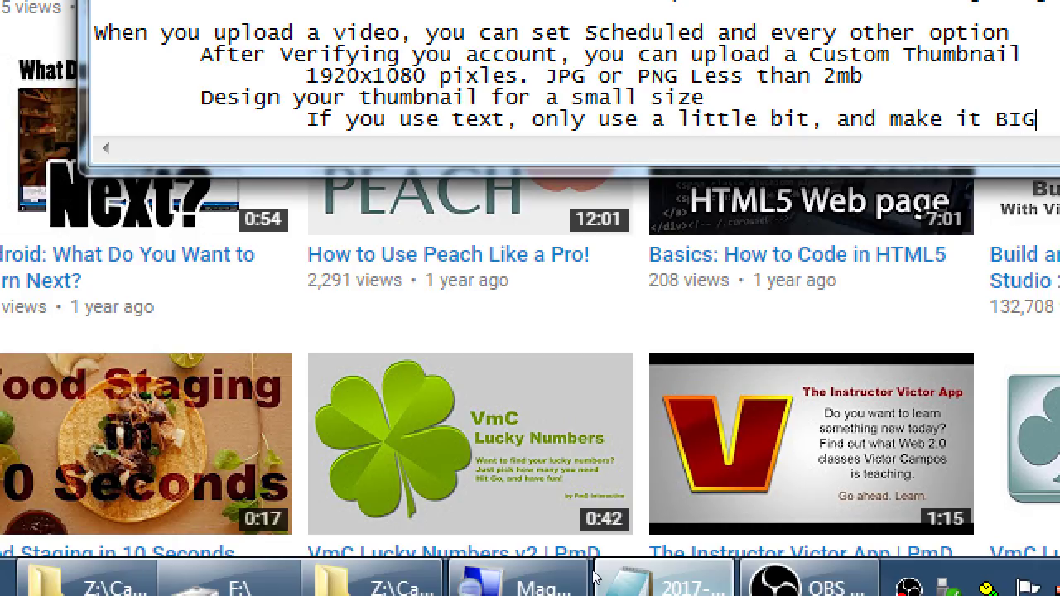
key(Return)
key(Tab)
key(Tab)
text(Avoid important stuff at bottom-right (it will be)
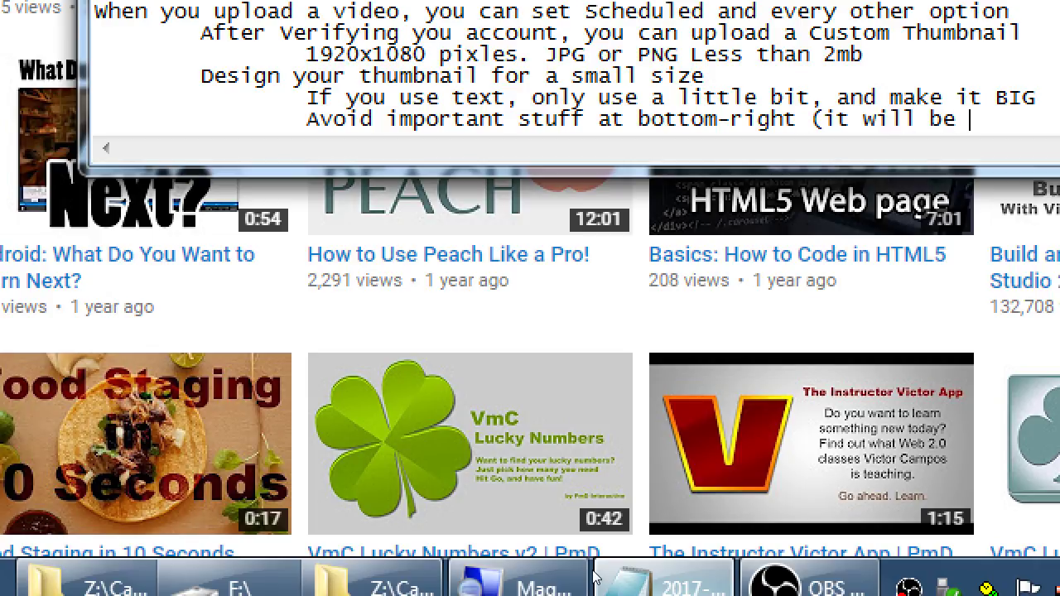
text( covered by the time)
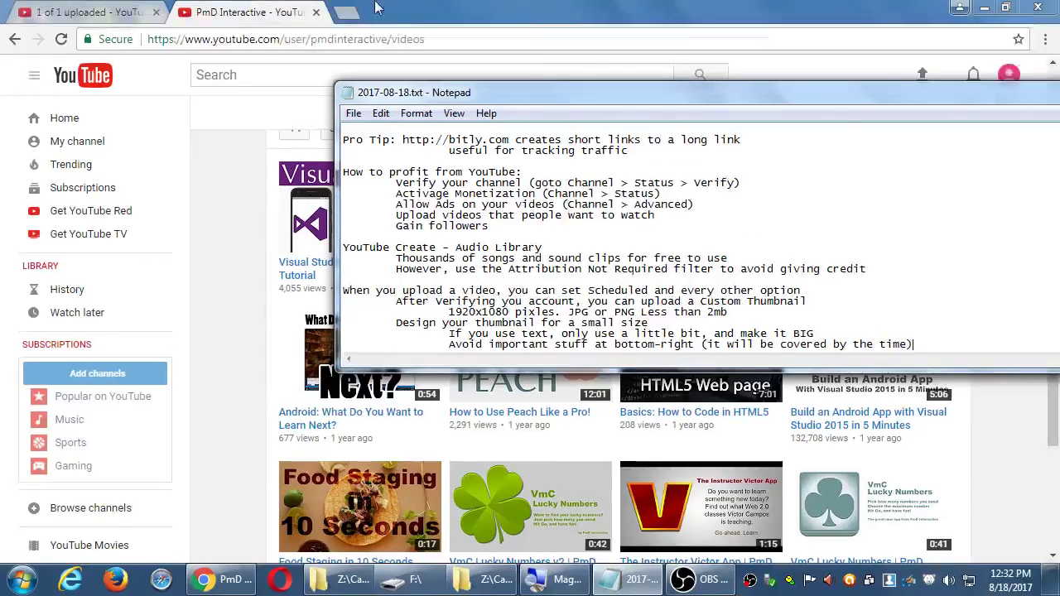
- Go to the channel's Home page and pause the autoplaying featured video
key(alt+Tab)
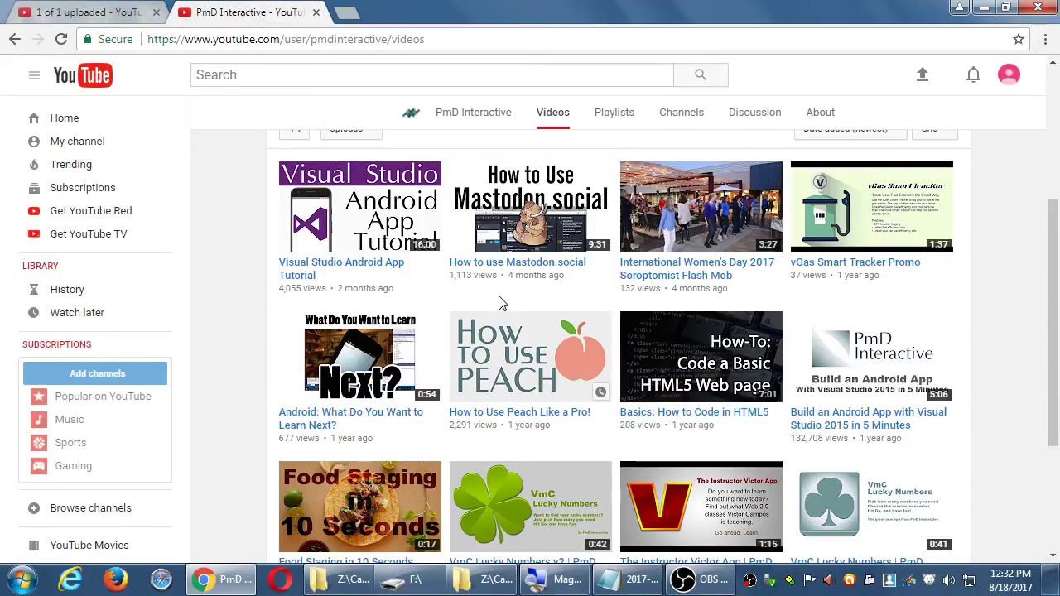
scroll(298, 282, up, 2)
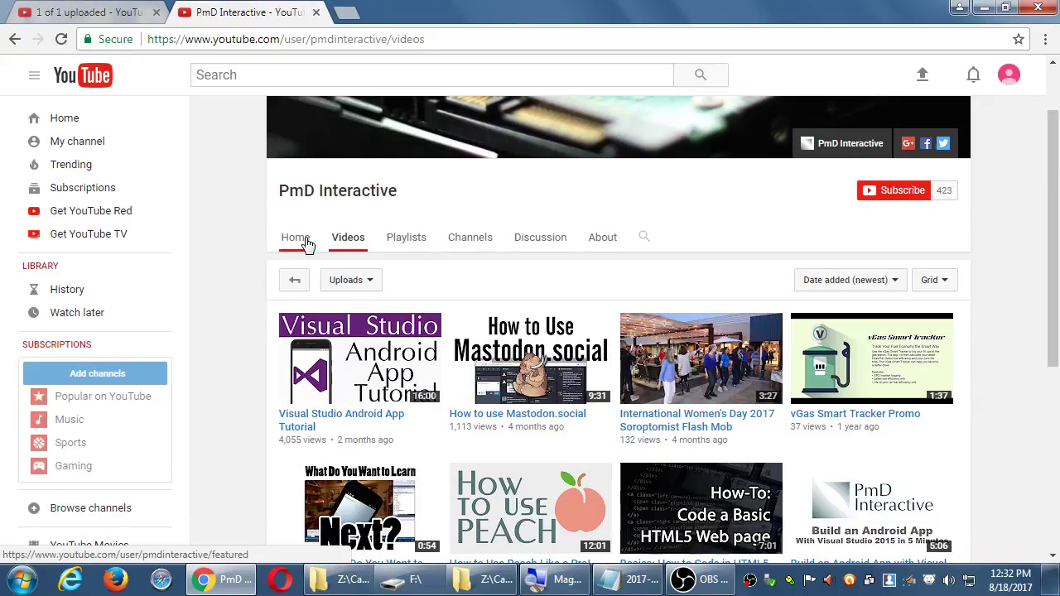
click(298, 239)
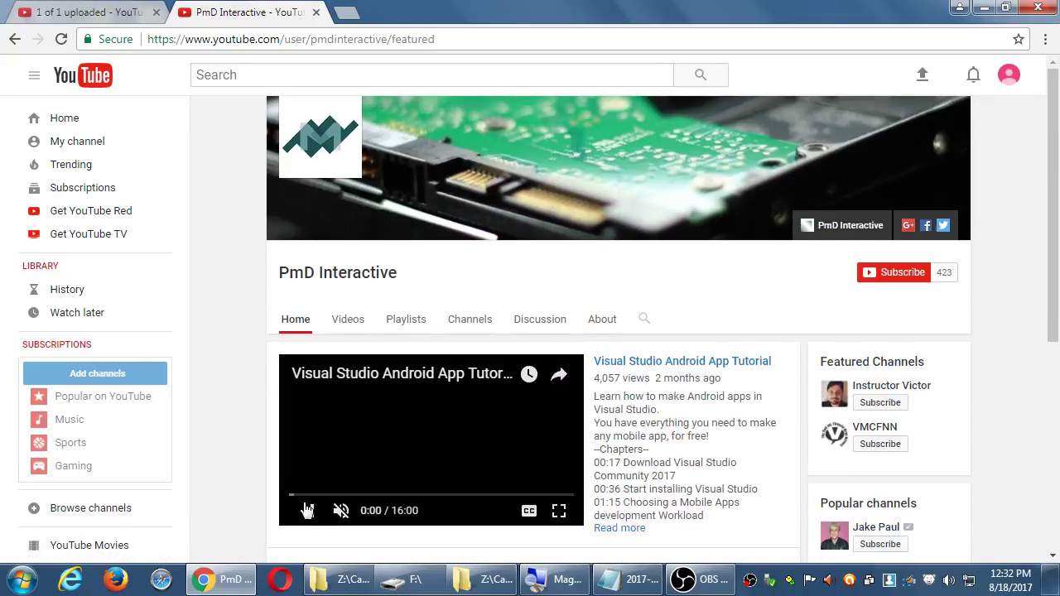
click(308, 510)
scroll(417, 427, down, 3)
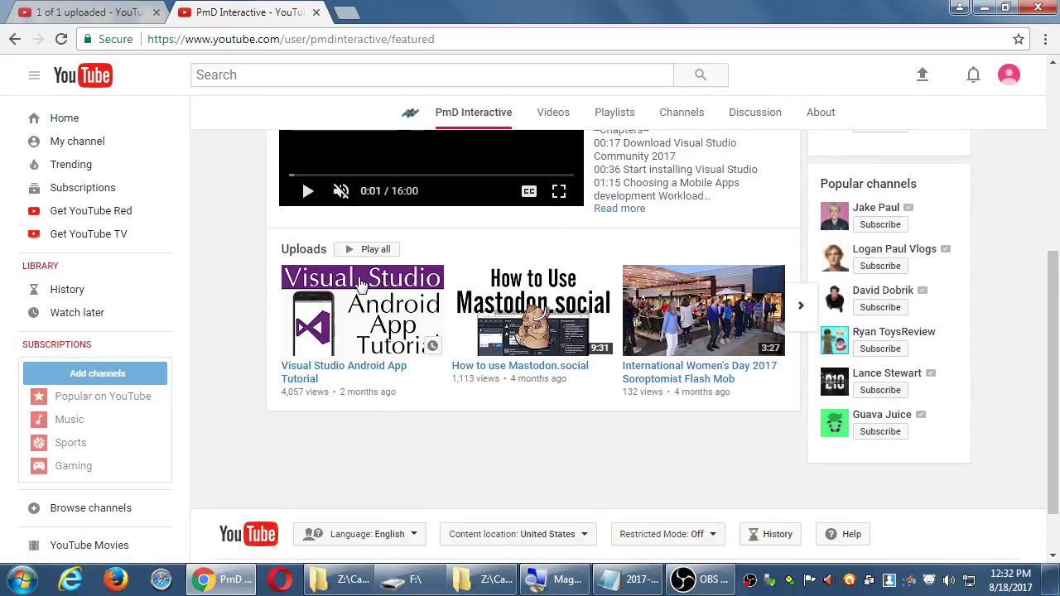
scroll(291, 300, up, 3)
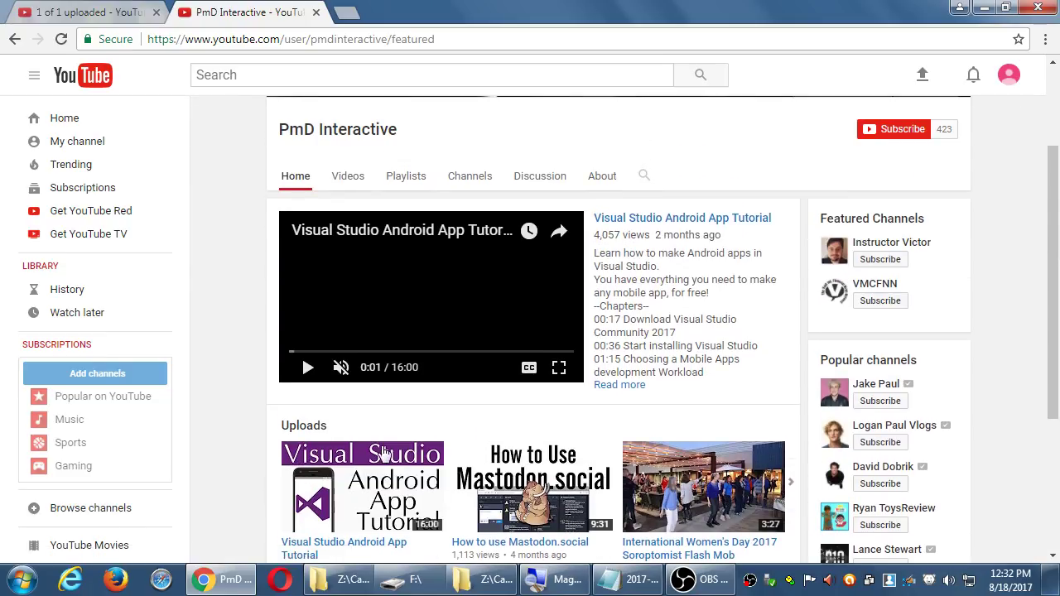
- Browse the Visual Studio Android App Tutorial video, then return to the processed upload page
click(383, 485)
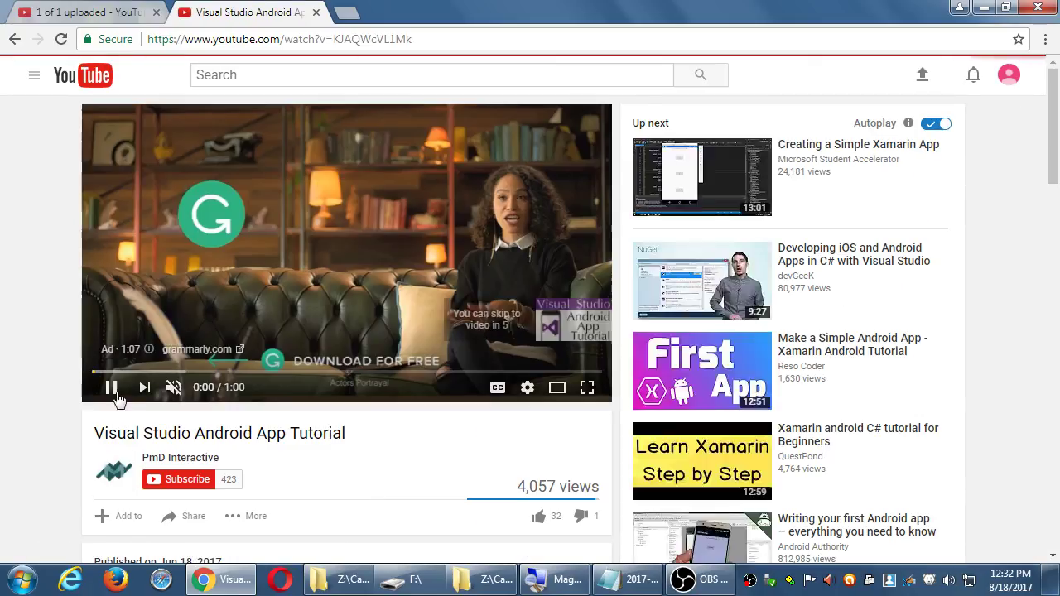
scroll(1022, 442, down, 2)
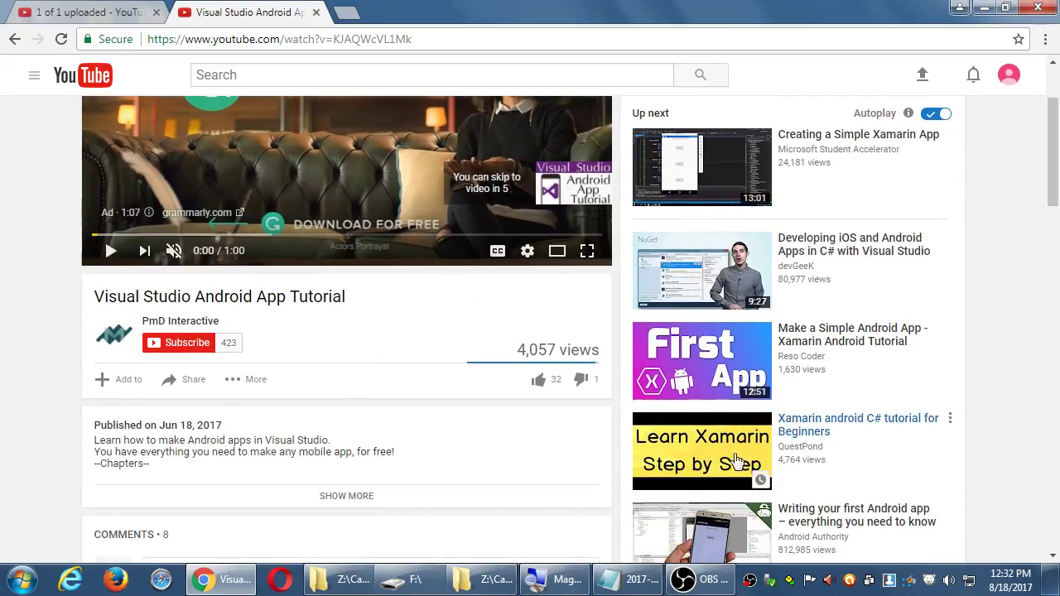
scroll(1022, 442, down, 1)
scroll(705, 449, down, 1)
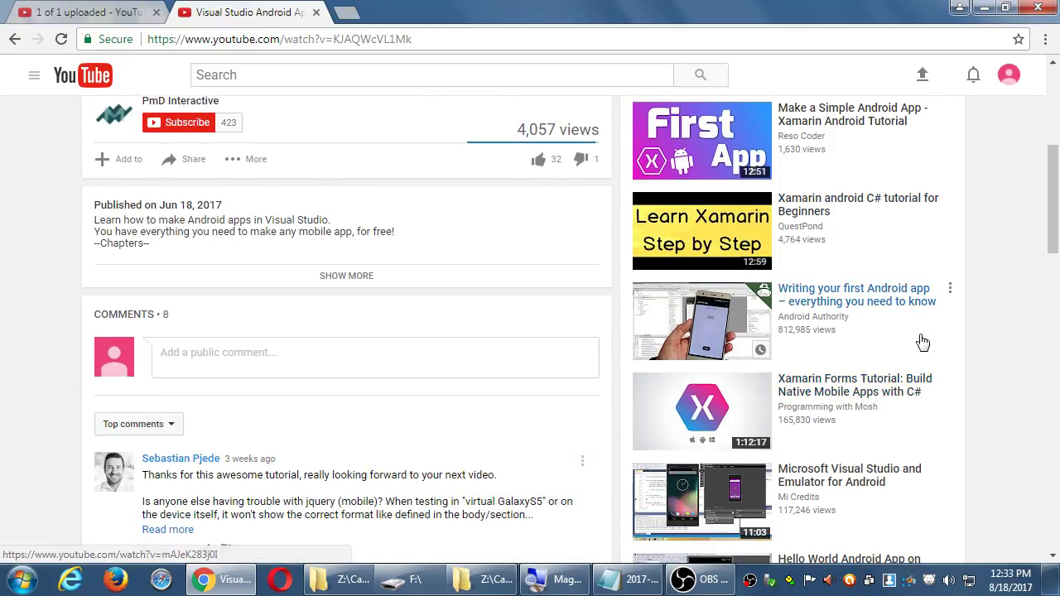
click(39, 12)
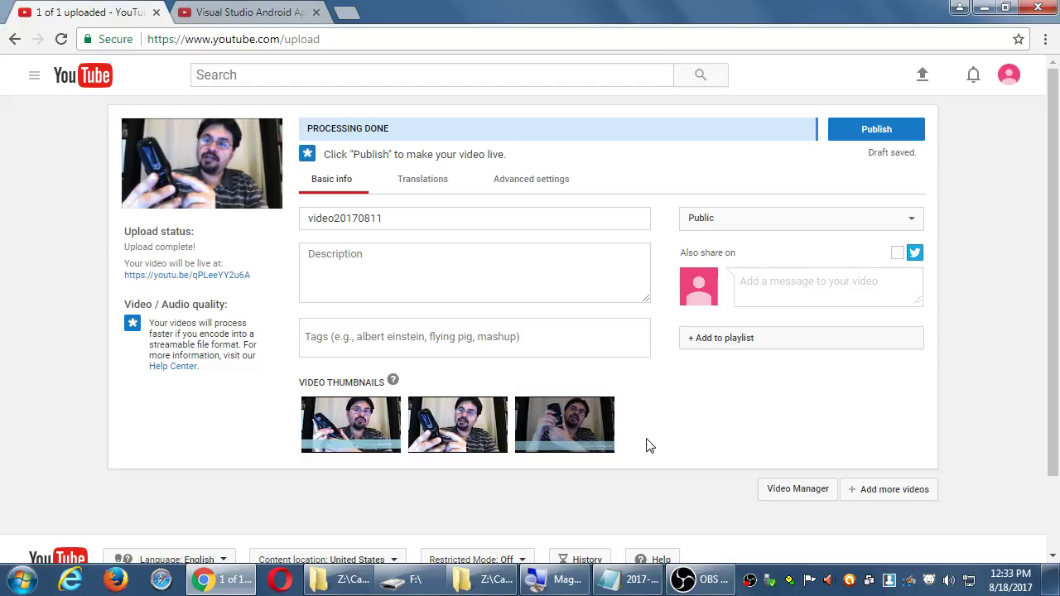
- Replace the title video20170811 with 'Tech Review Tuesday - Zoom H2n'
double_click(340, 220)
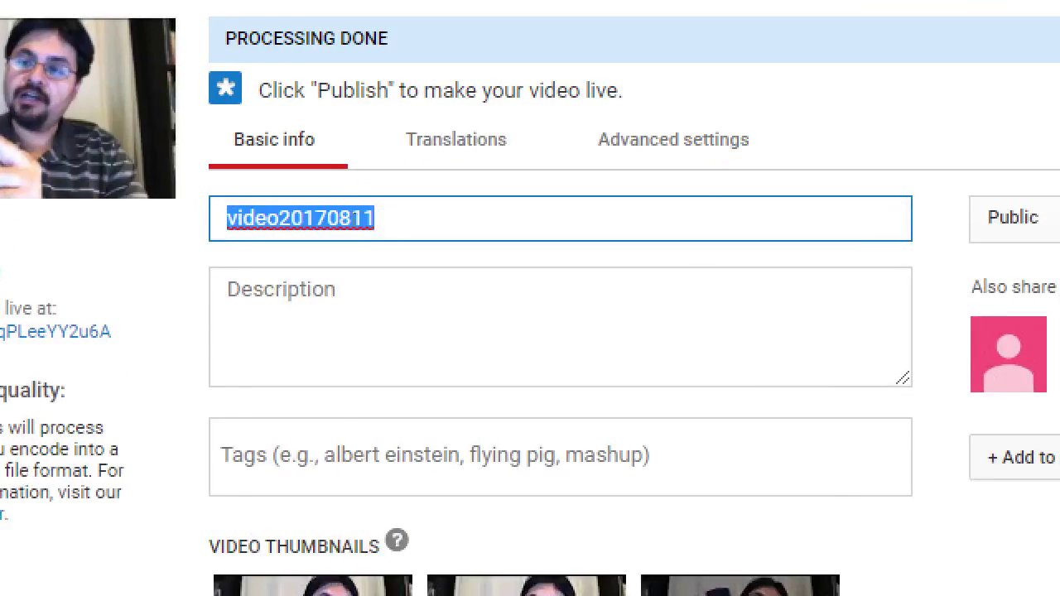
key(End)
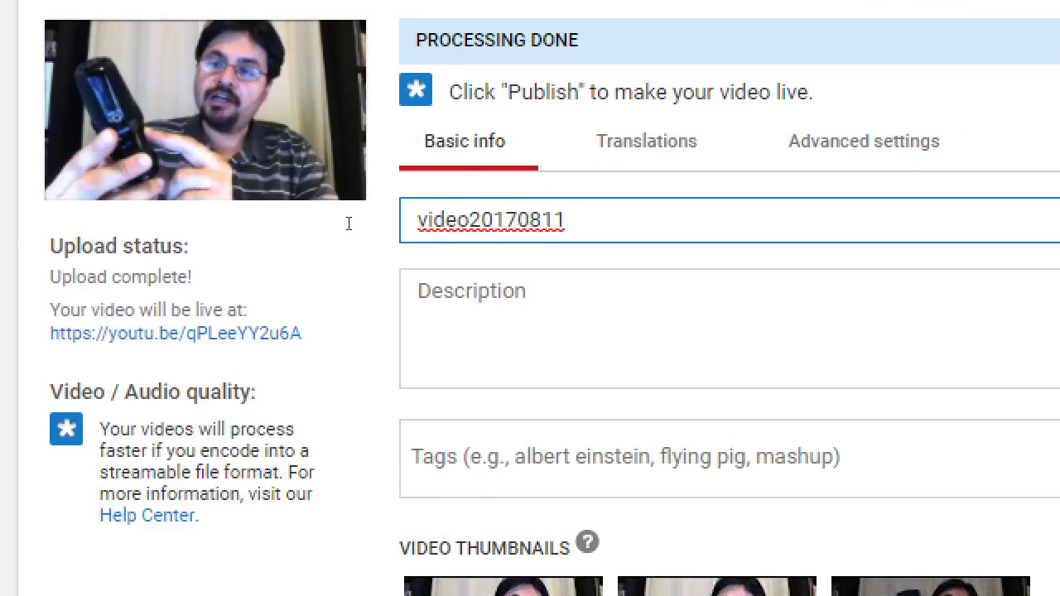
key(ctrl+a)
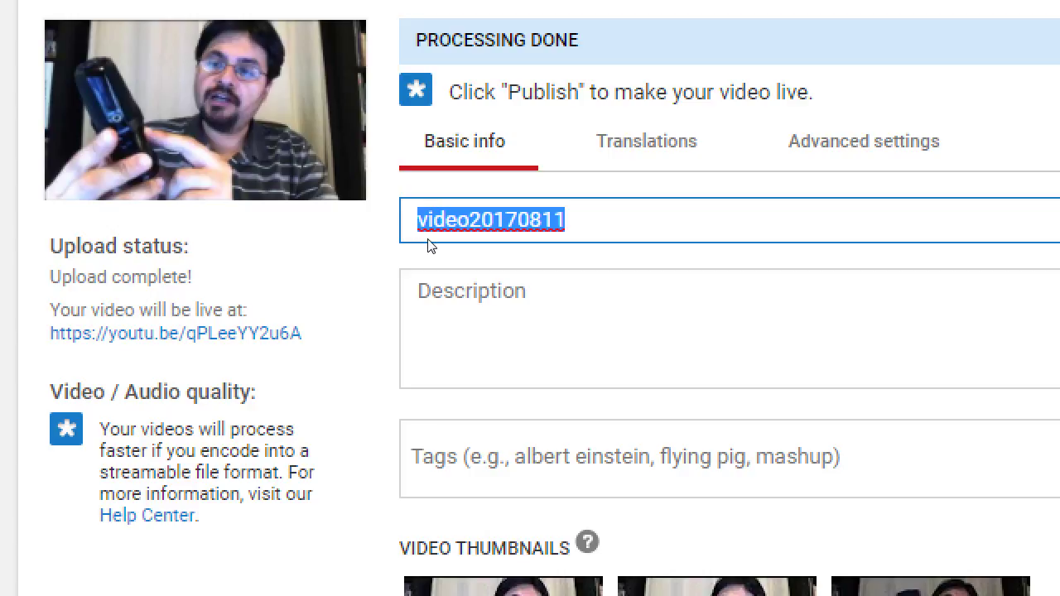
text(Tech R)
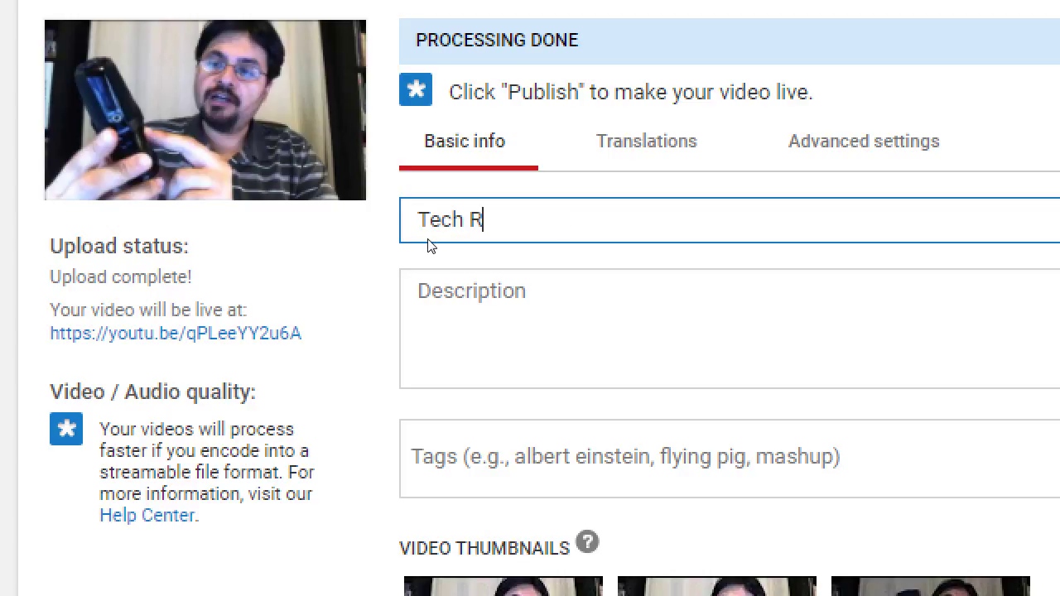
text(eview Tuesday - )
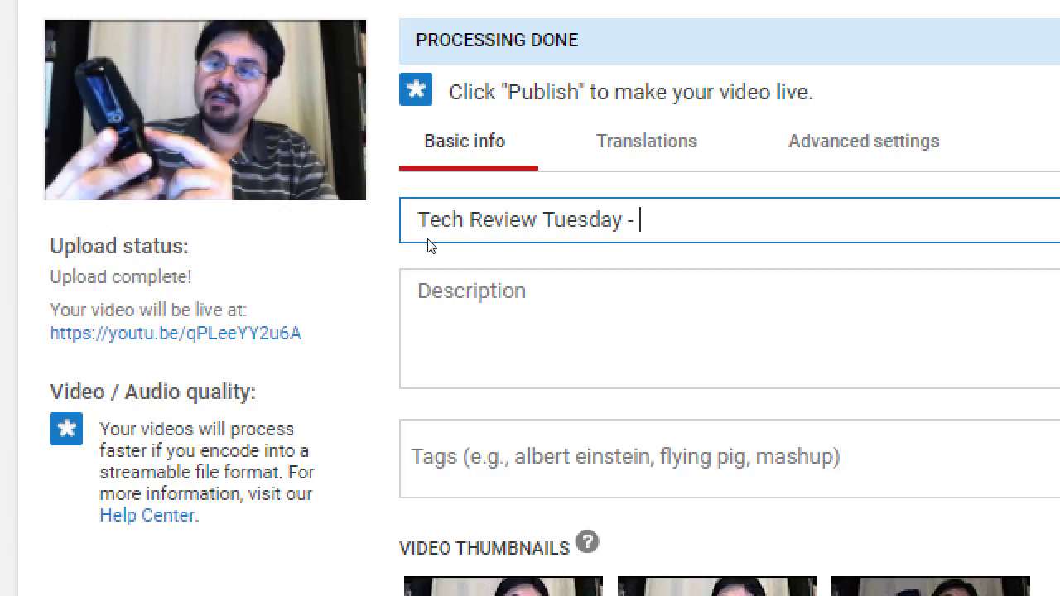
text(Zoom H2)
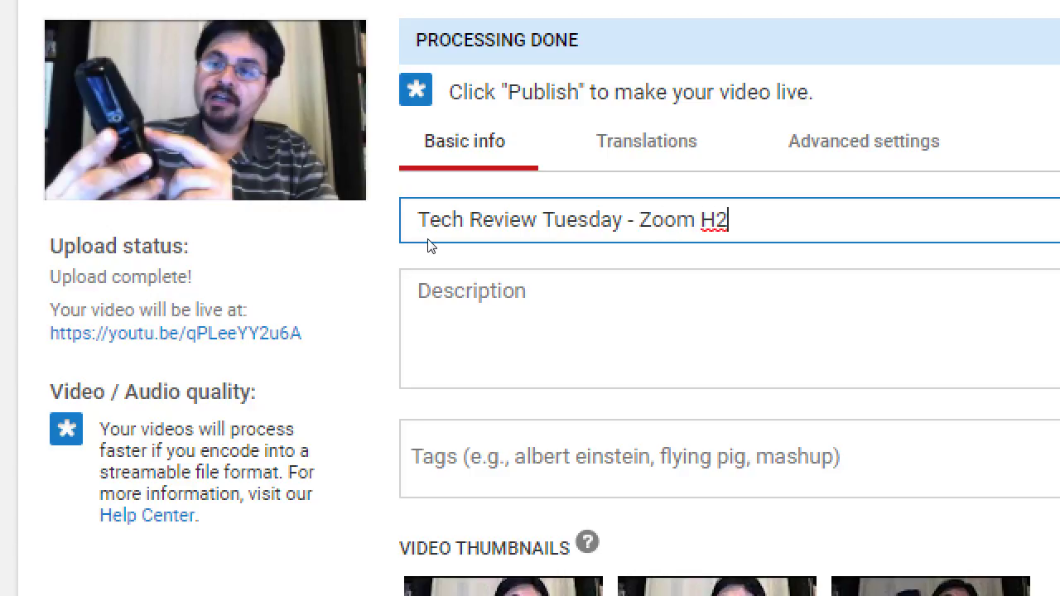
text(n)
key(ctrl+shift+Left)
key(ctrl+shift+Left)
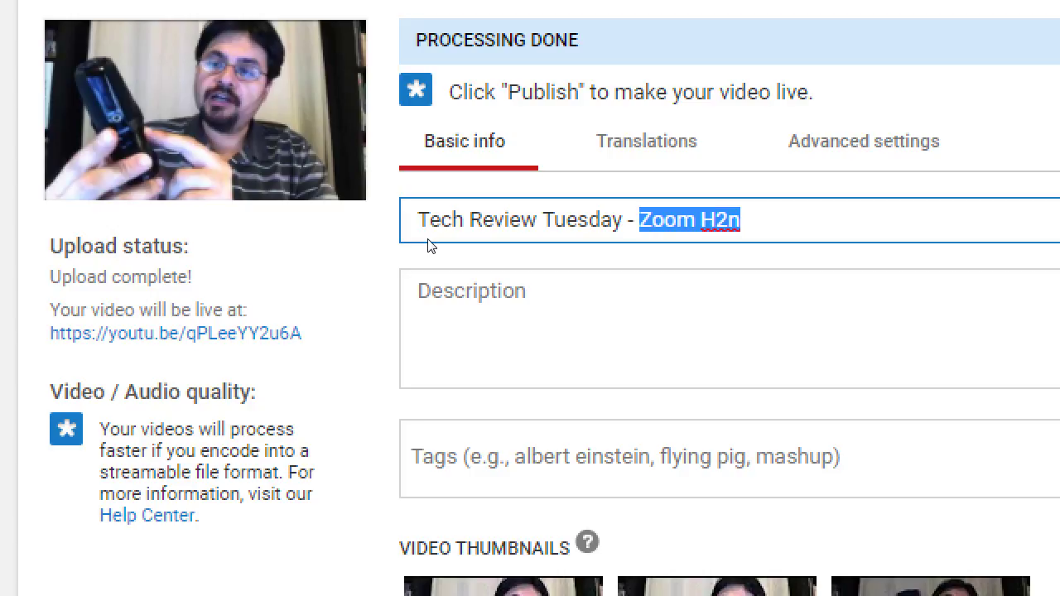
key(Left)
key(Left)
key(Left)
key(Left)
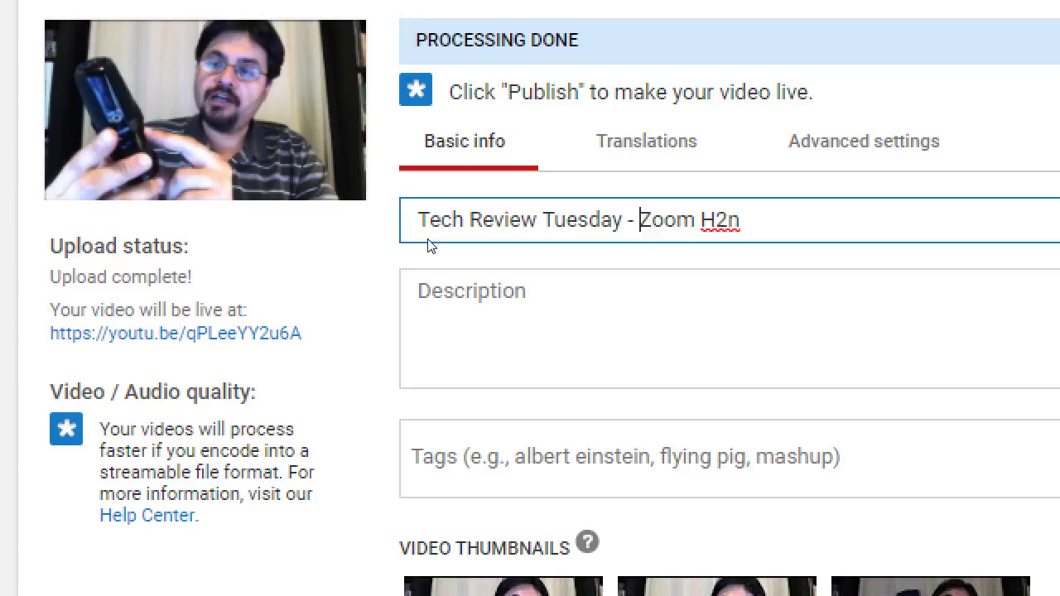
key(shift+Home)
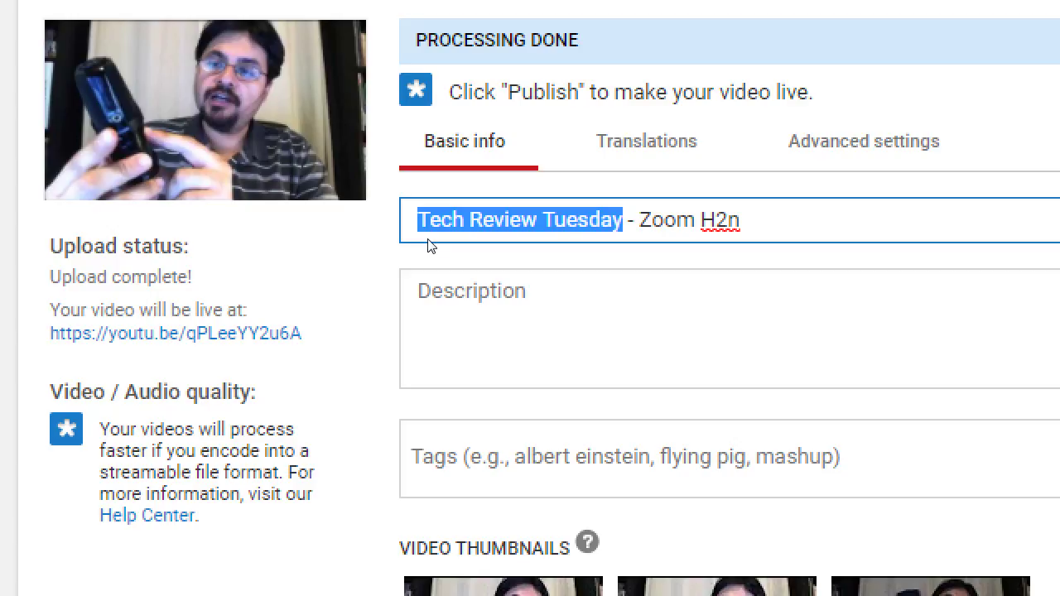
- Append filler text to the title and check its start and end to test the length
key(End)
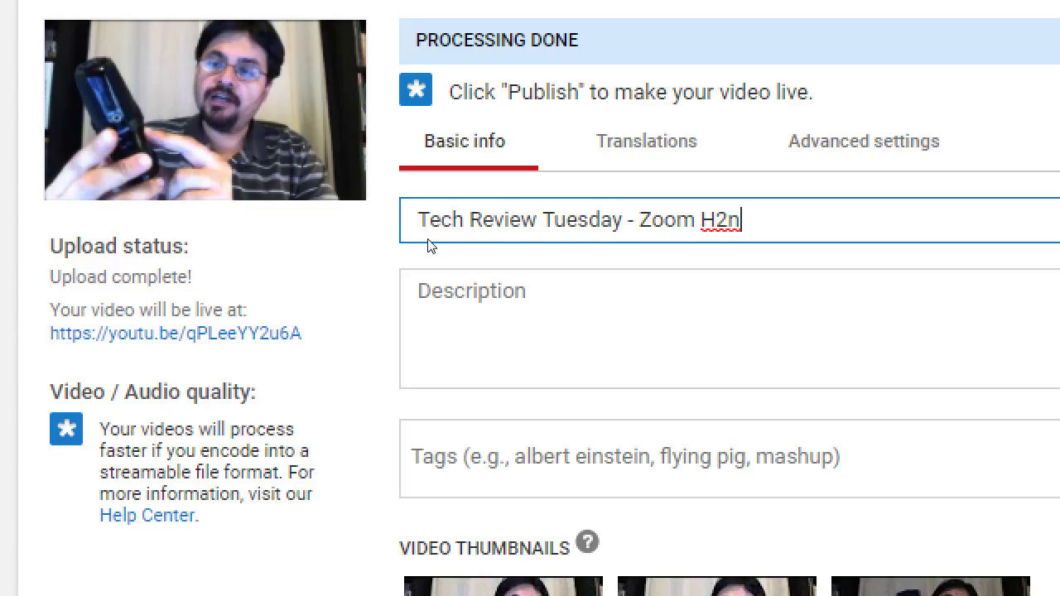
text(kj ksdfjkdsfjkfds jkdsfj fdskjfdskf)
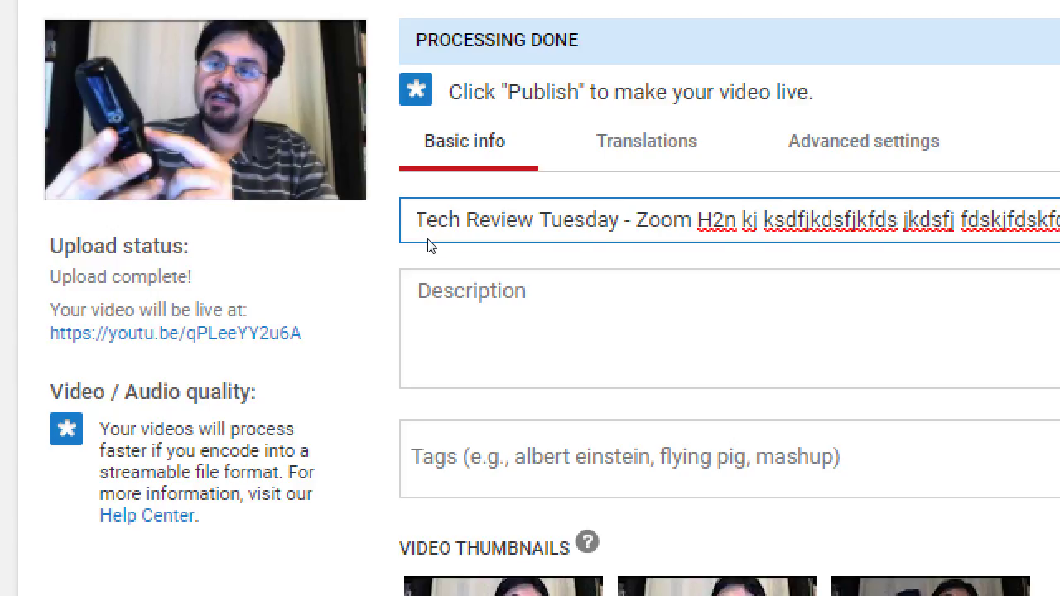
text(dsj j)
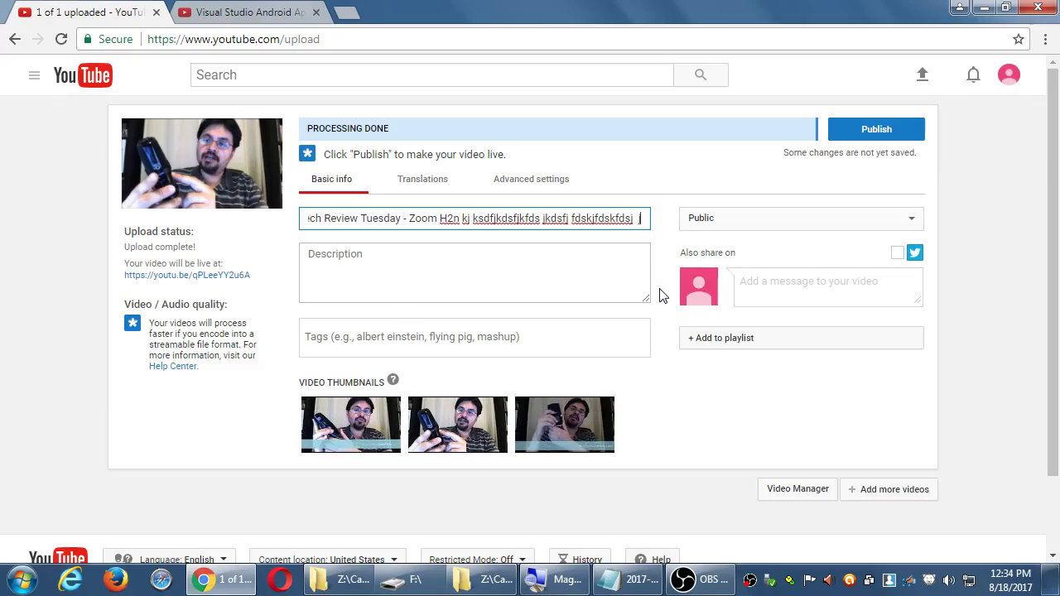
text(kdif kdsj kdsf)
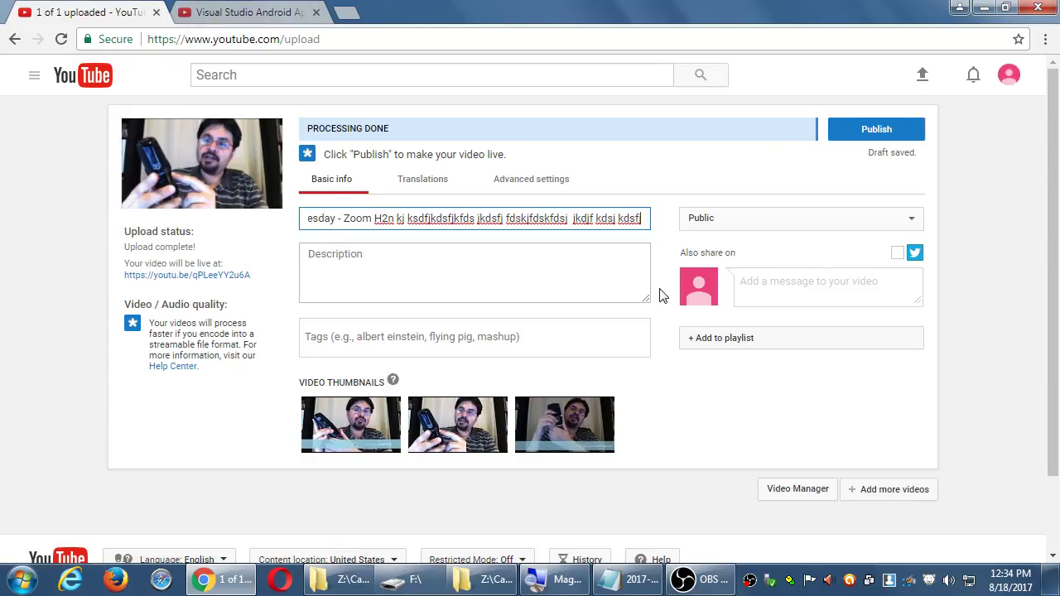
key(Home)
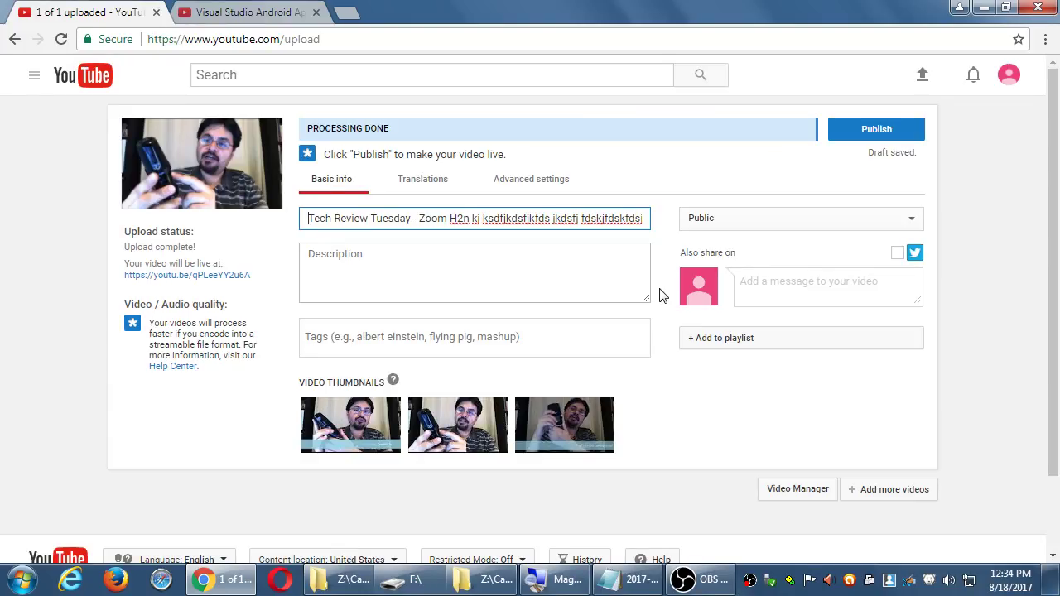
key(End)
key(Home)
click(265, 12)
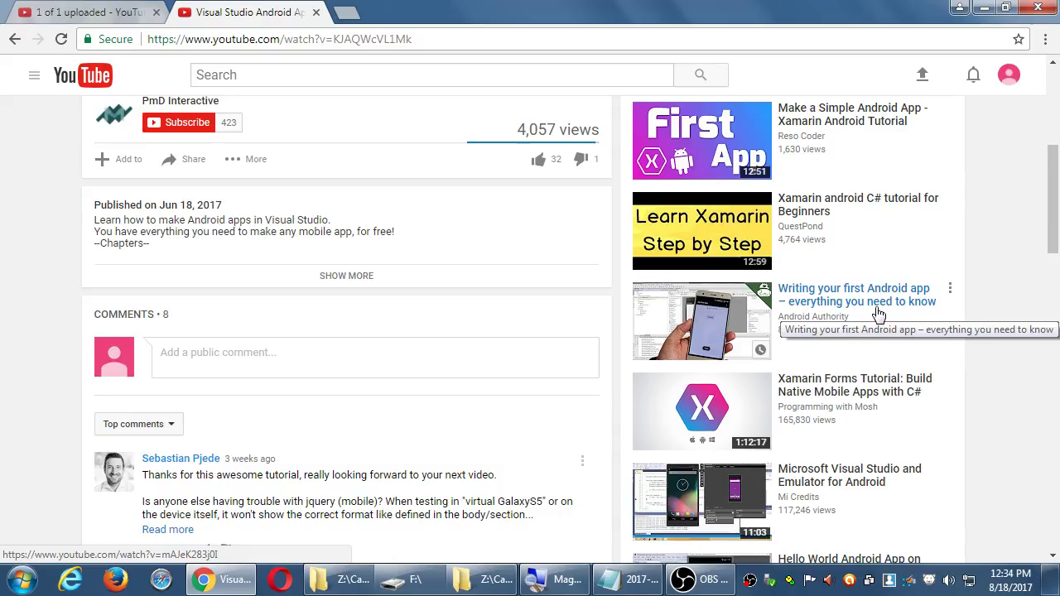
scroll(954, 372, down, 3)
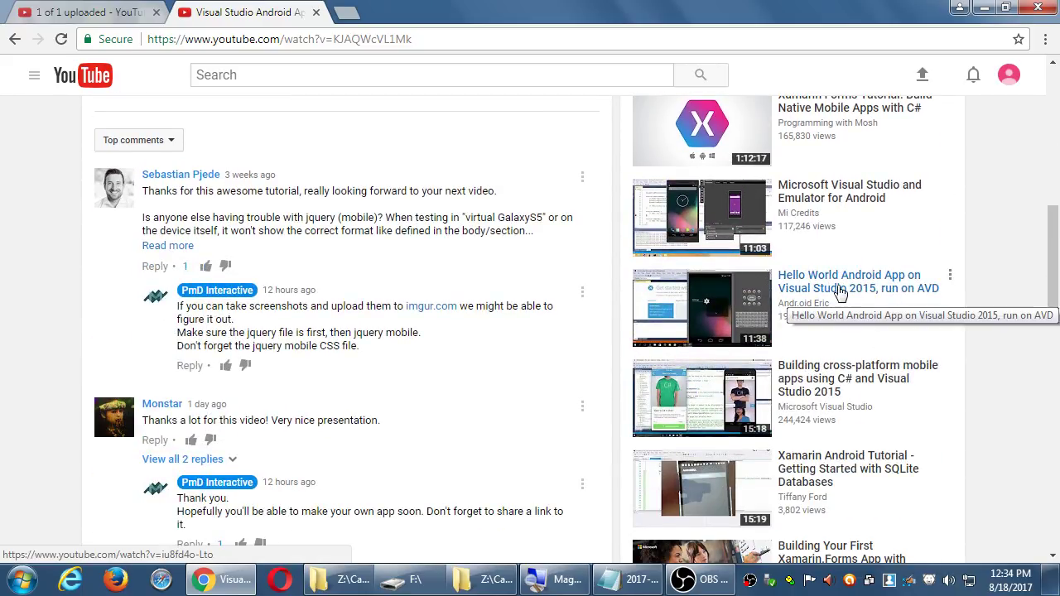
scroll(1043, 460, down, 1)
scroll(891, 377, down, 1)
scroll(845, 369, down, 2)
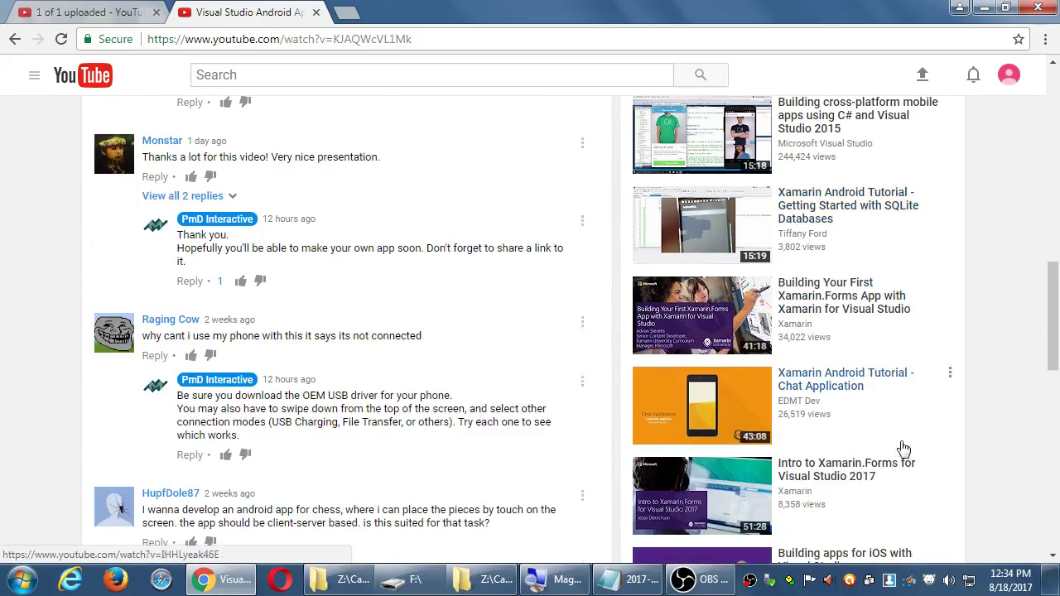
scroll(912, 449, down, 2)
scroll(945, 481, down, 3)
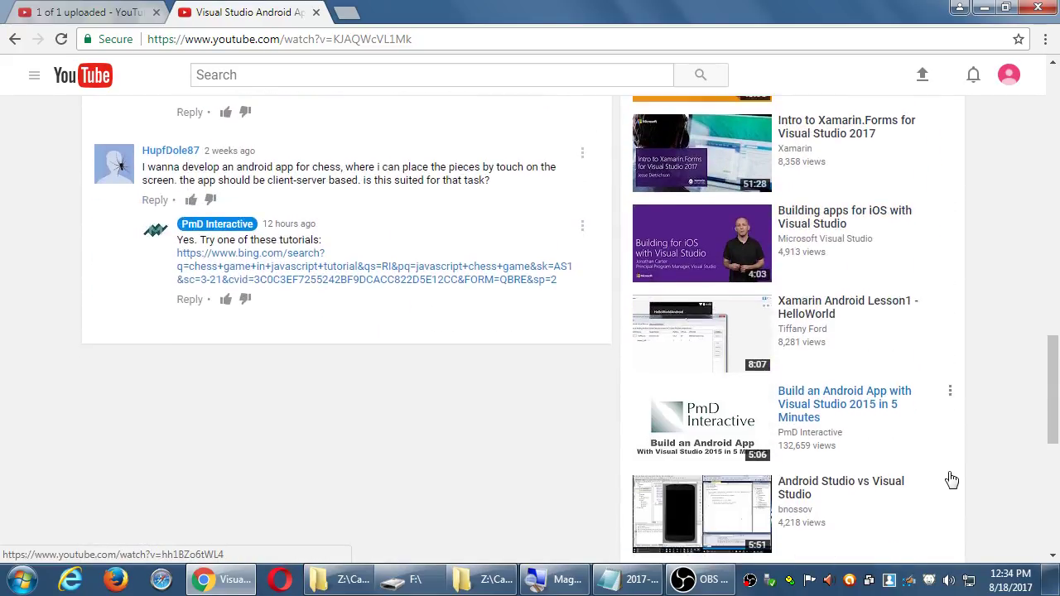
scroll(950, 480, down, 1)
scroll(944, 476, down, 2)
- Add the note 'Title - Keep it within the size of the box, and put the relevant keywords there'
click(103, 9)
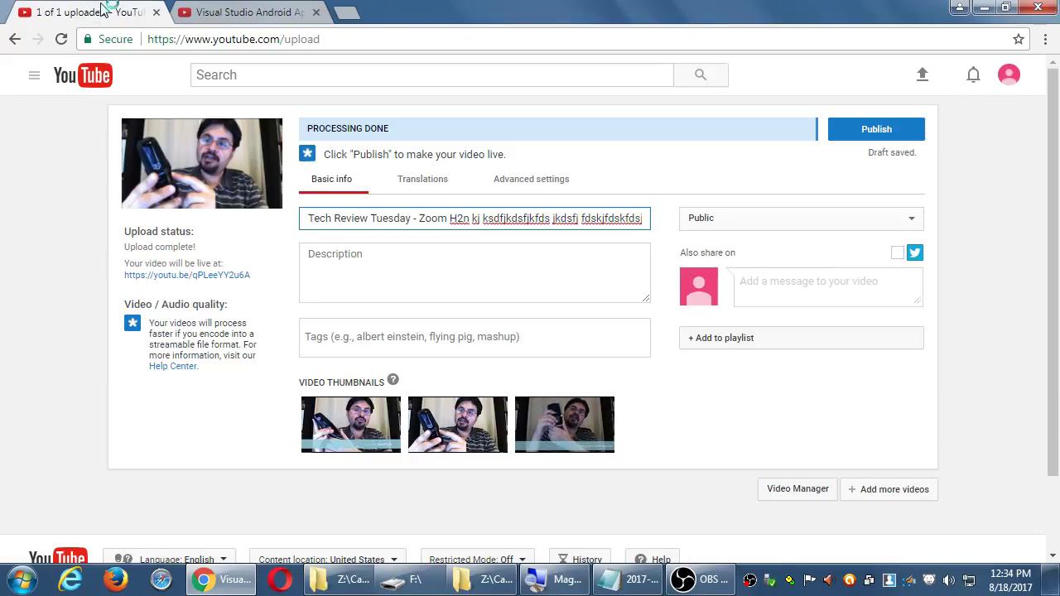
double_click(525, 217)
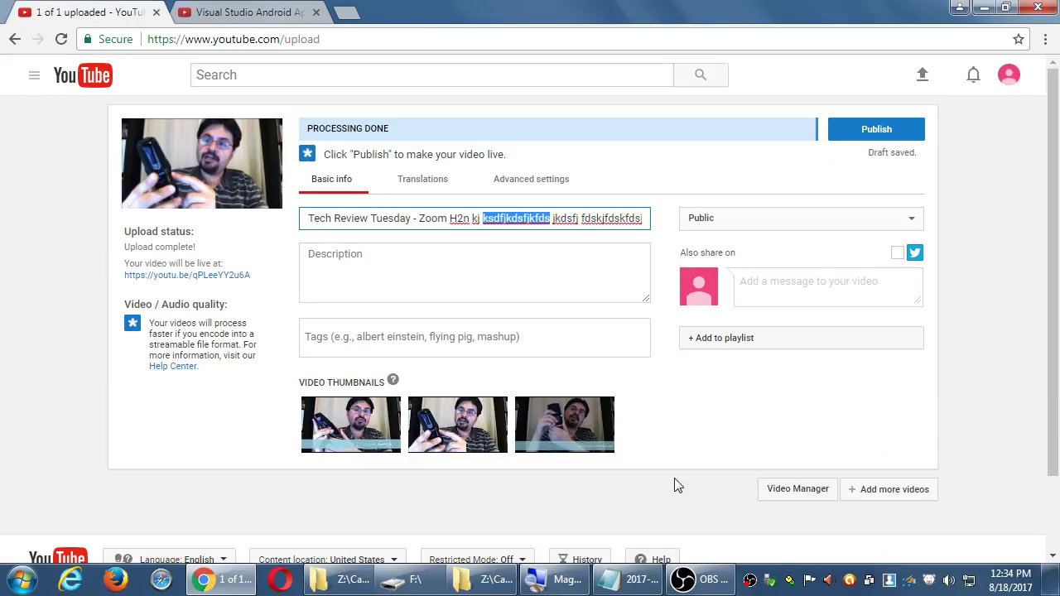
click(649, 579)
key(ctrl+End)
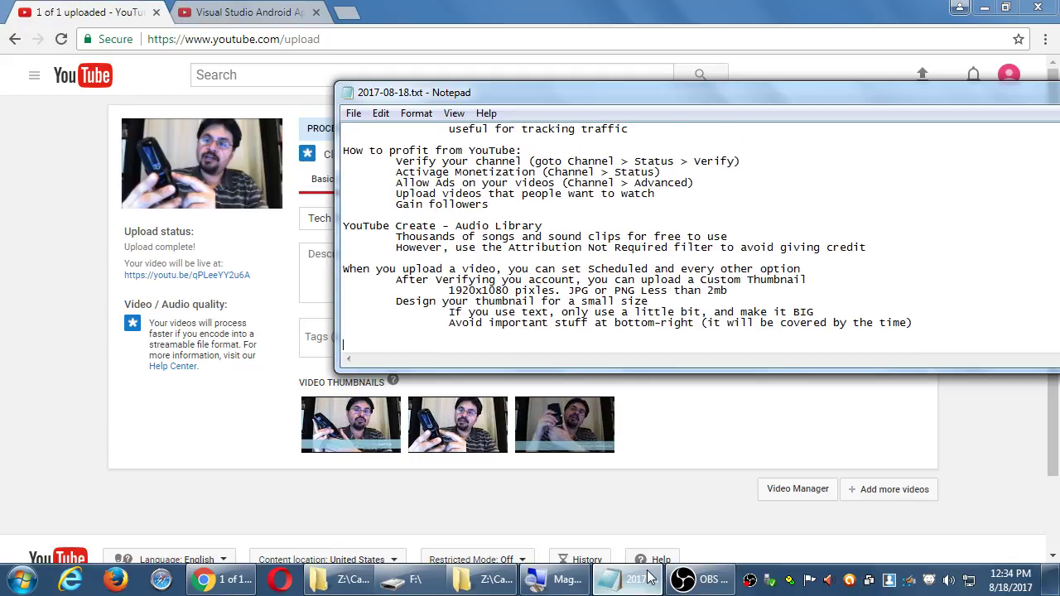
text(Title - Keep it within the size of the box, and )
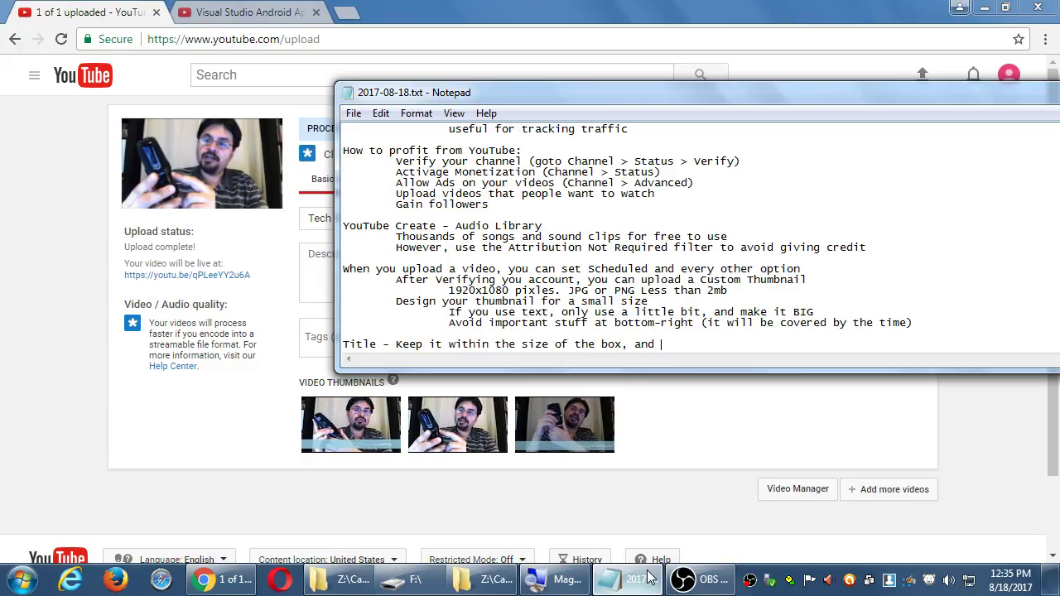
text(put the rele)
key(BackSpace)
key(BackSpace)
text(levant keywords)
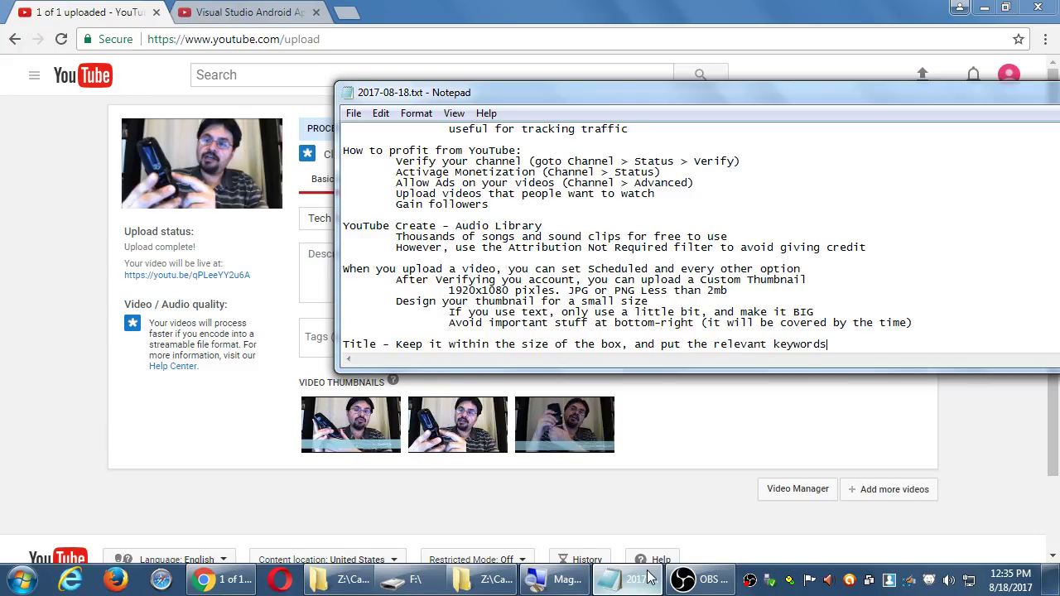
text( there)
- Retitle the draft 'How to podcast with the Zoom H2n', removing Tech Review Tuesday and the gibberish
click(651, 578)
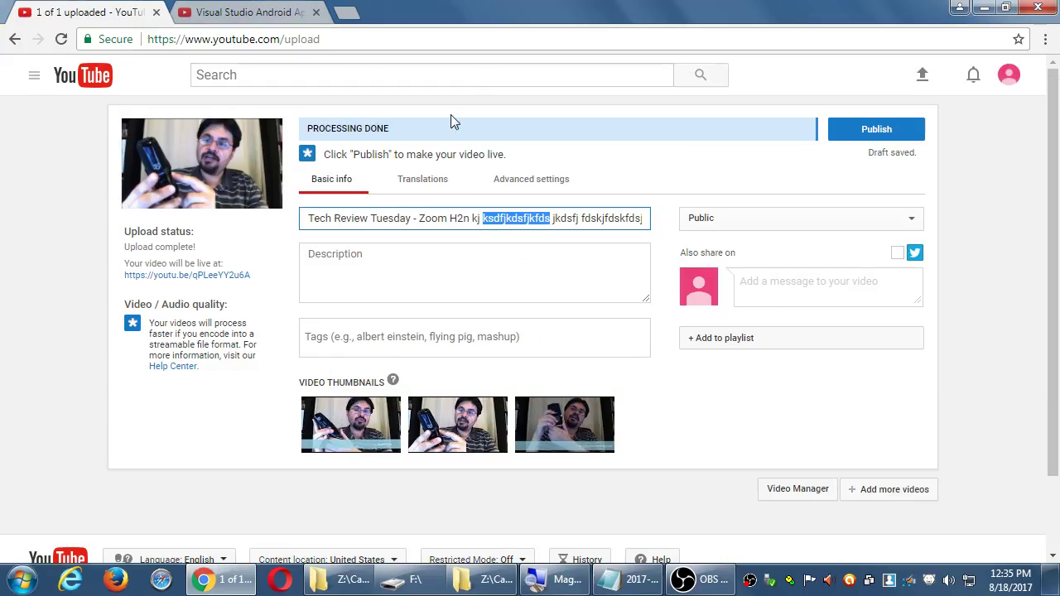
click(395, 219)
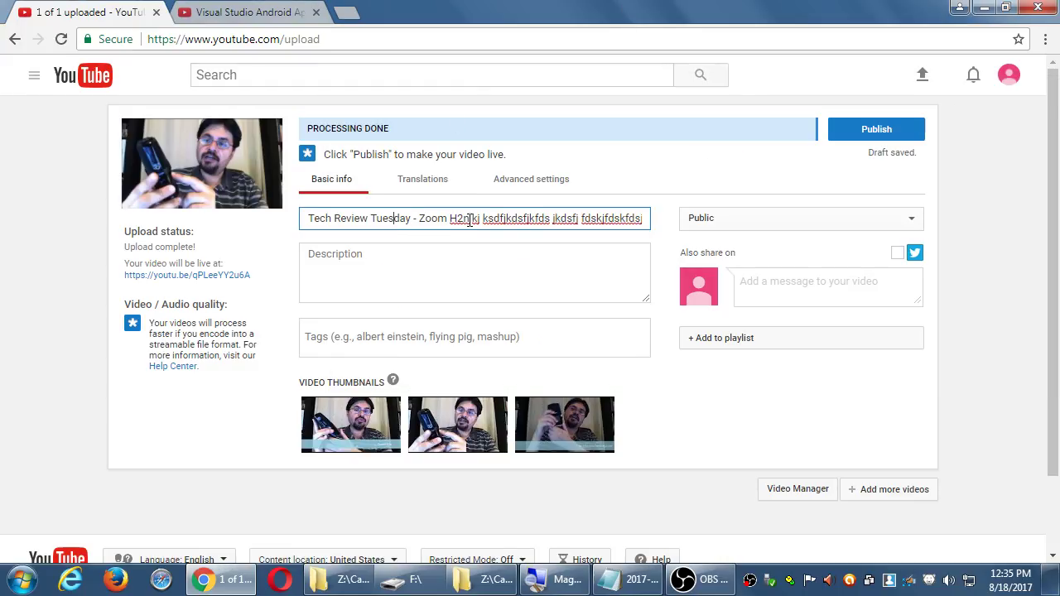
key(ctrl+z)
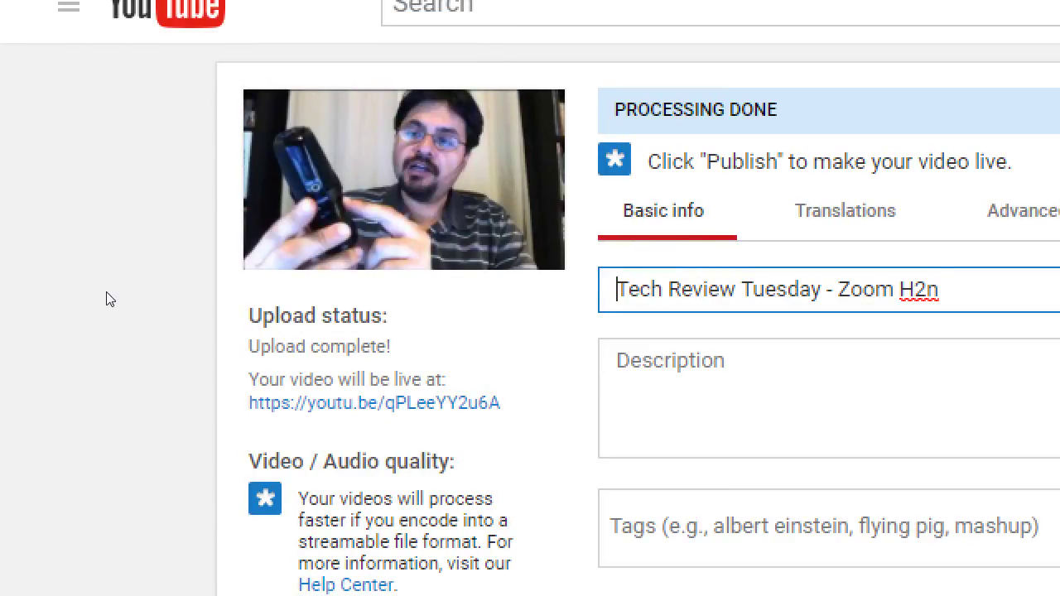
key(Delete)
key(Delete)
key(Delete)
key(Delete)
key(Delete)
key(Delete)
key(Delete)
key(Delete)
key(Delete)
key(Delete)
key(Delete)
key(Delete)
key(Delete)
key(Delete)
key(Delete)
key(Delete)
key(Delete)
key(Delete)
key(Delete)
key(Delete)
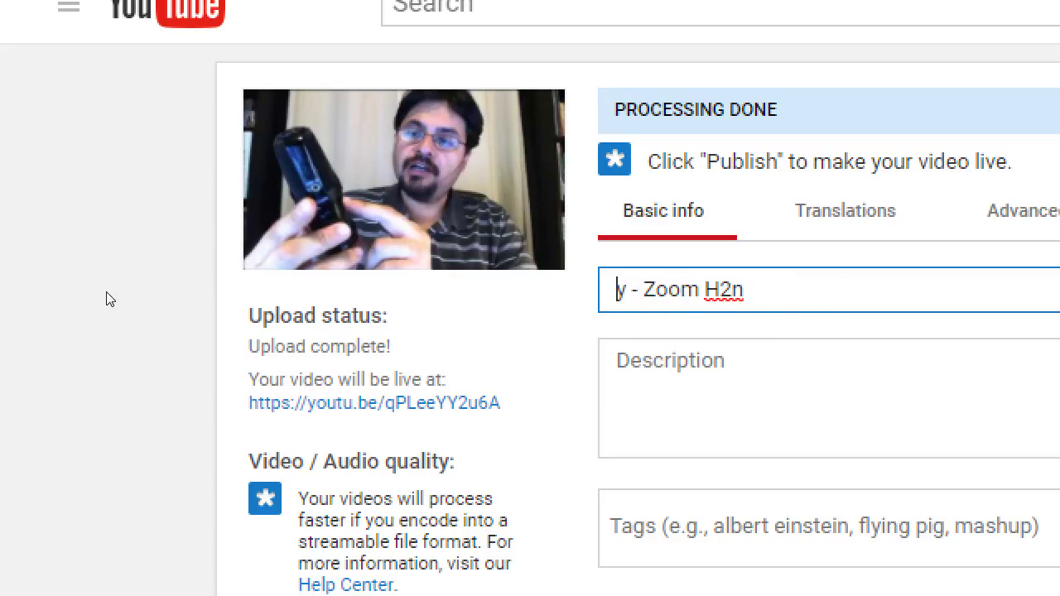
key(Delete)
key(End)
text(Review)
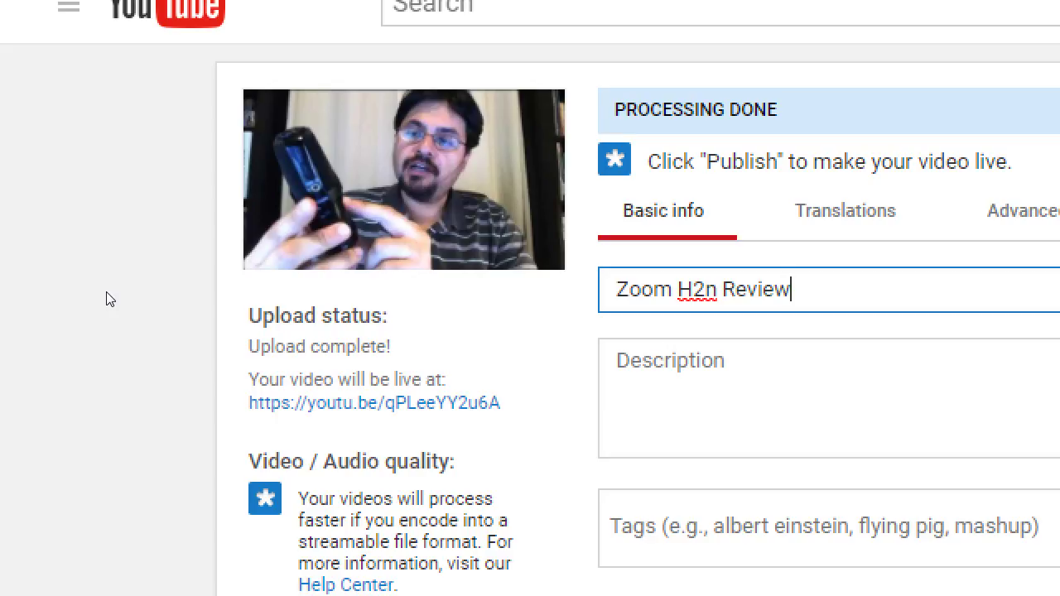
key(Home)
text(How to podc)
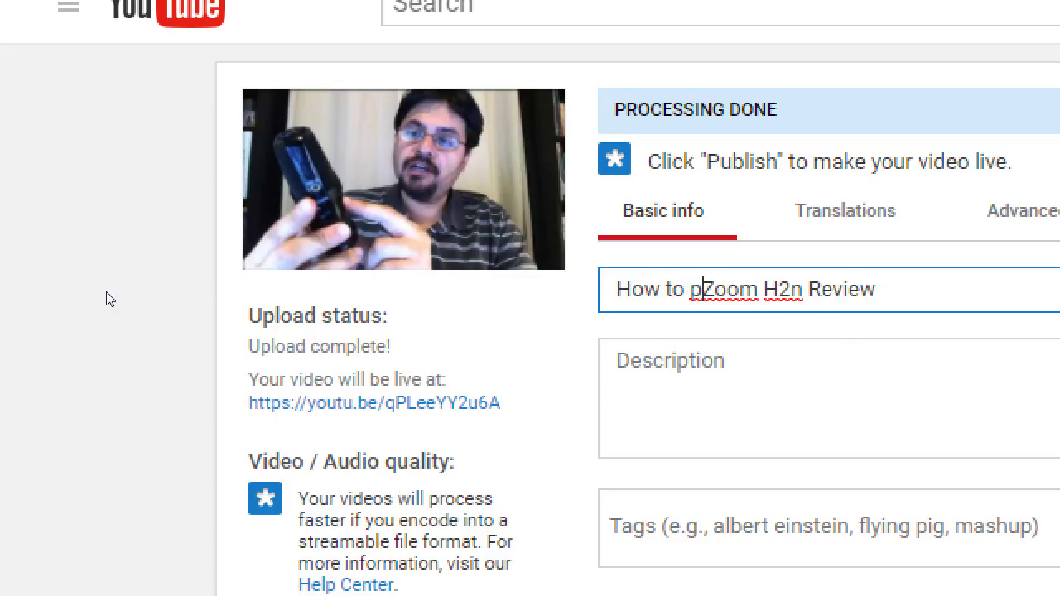
text(ast with the)
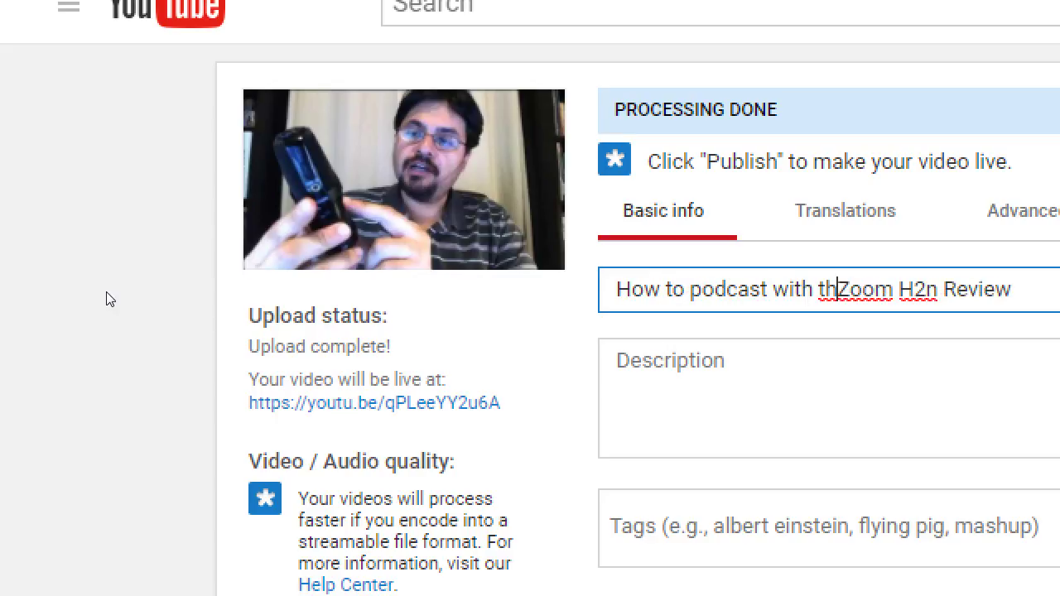
key(BackSpace)
key(BackSpace)
key(BackSpace)
key(BackSpace)
key(BackSpace)
key(BackSpace)
key(BackSpace)
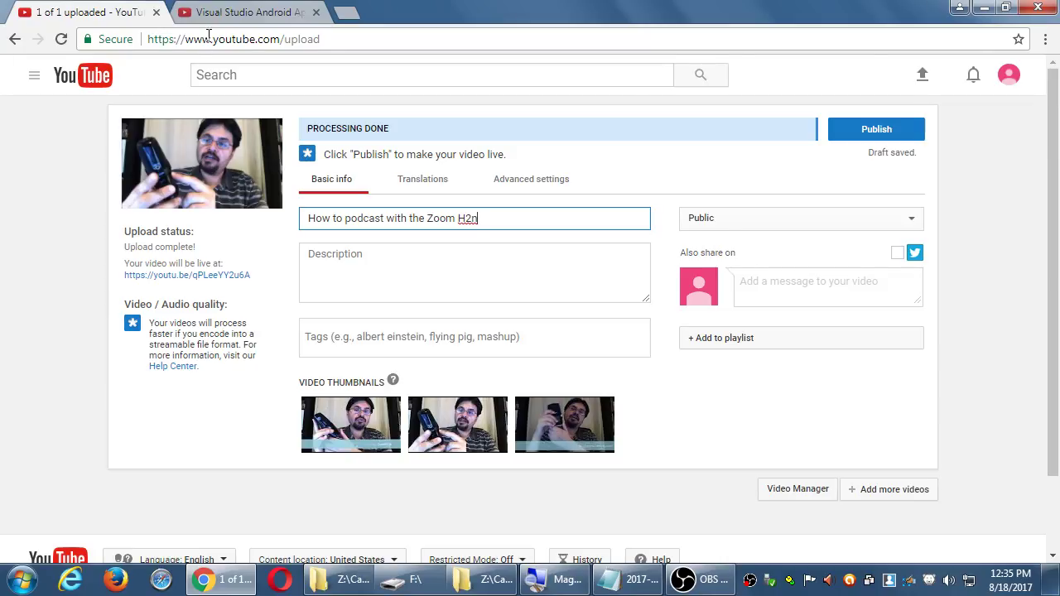
- From the Visual Studio video tab, go to Creator Studio and open the Analytics overview
click(461, 0)
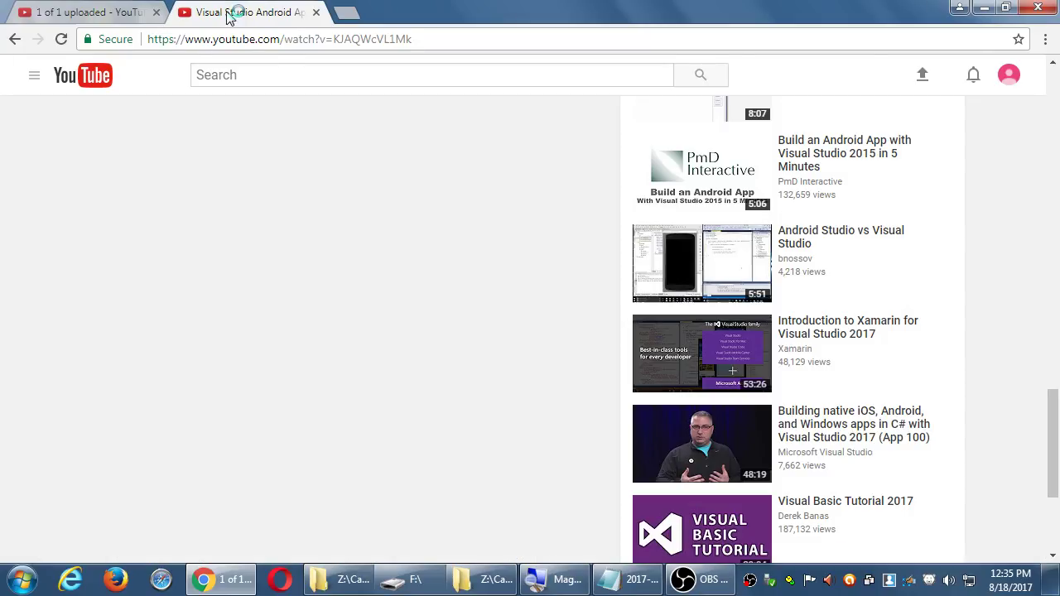
click(1008, 75)
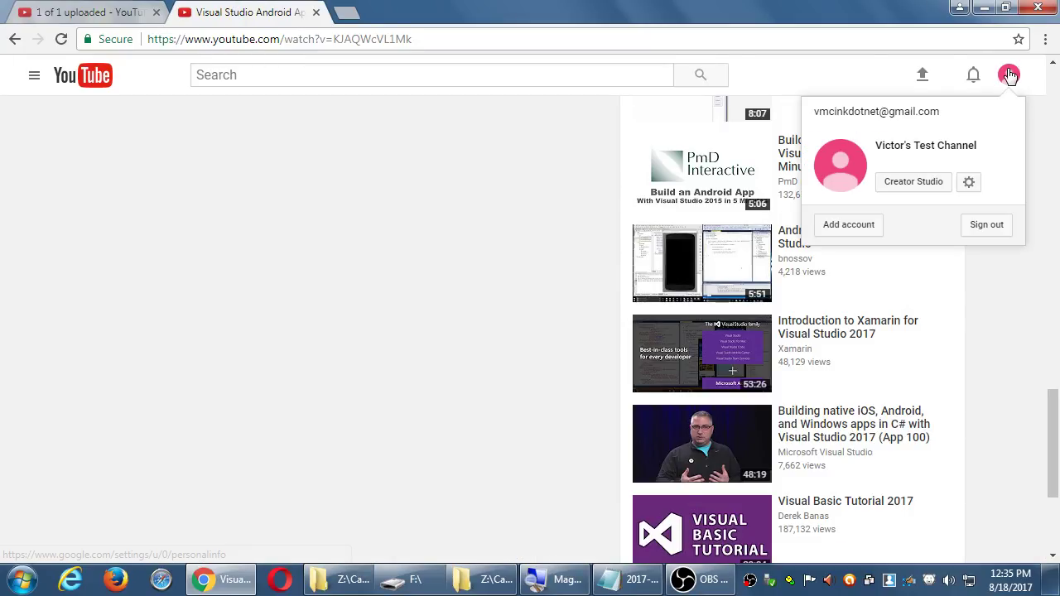
click(926, 187)
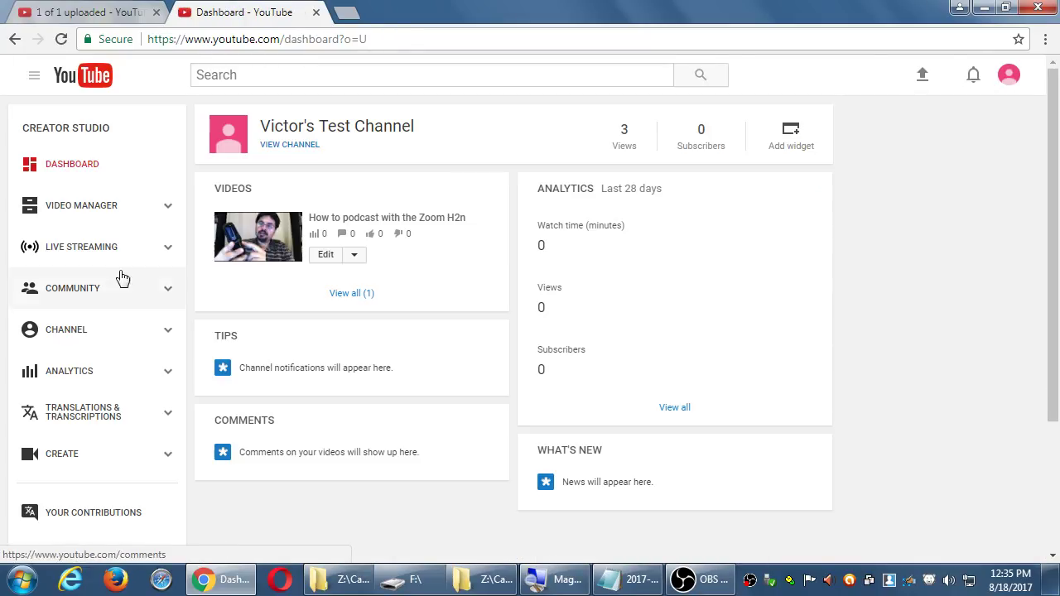
click(79, 373)
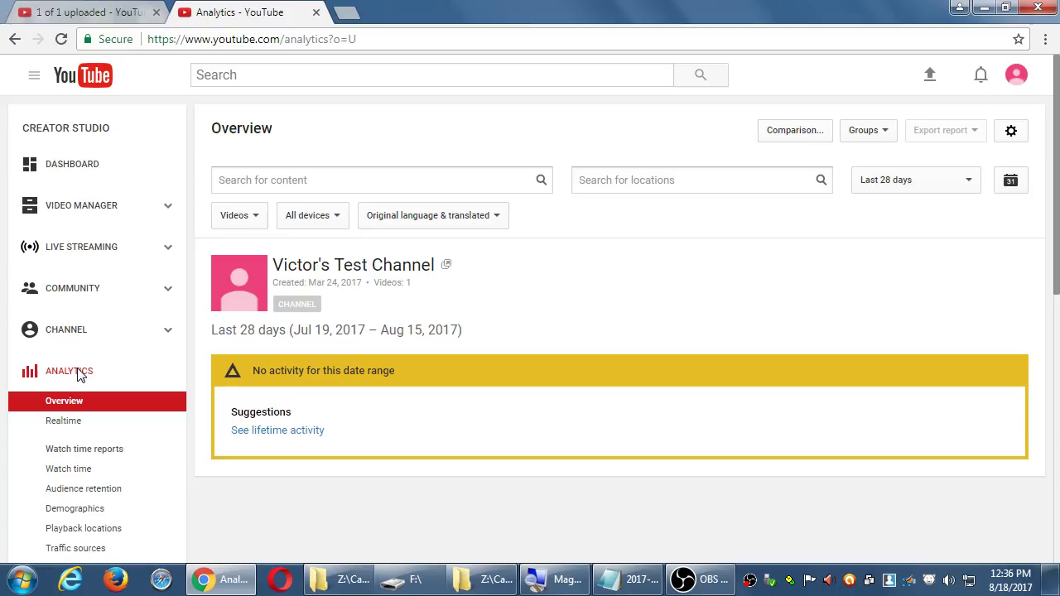
- Start the description with 'With the best podcast equipment, you can record great audio'
key(ctrl+shift+Tab)
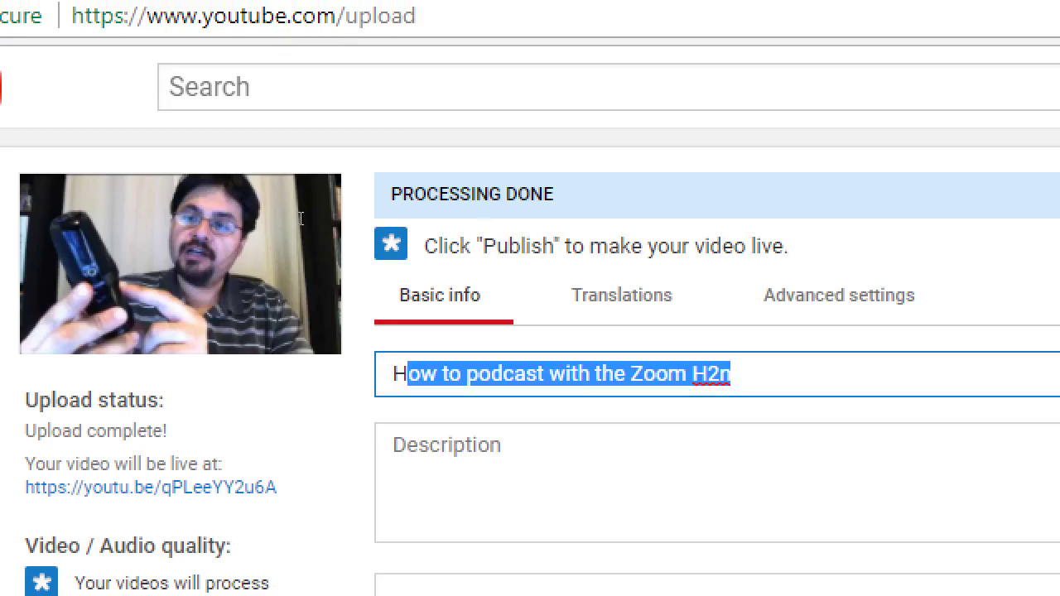
key(ctrl+a)
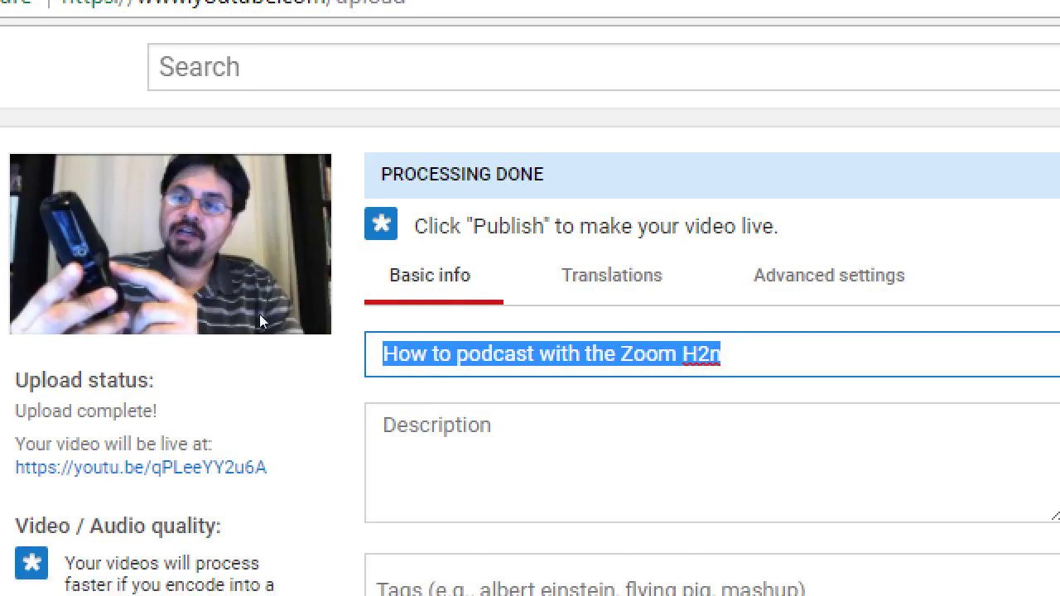
key(Tab)
text(,j dskljdsf kldsf jlkfsdj kldsf)
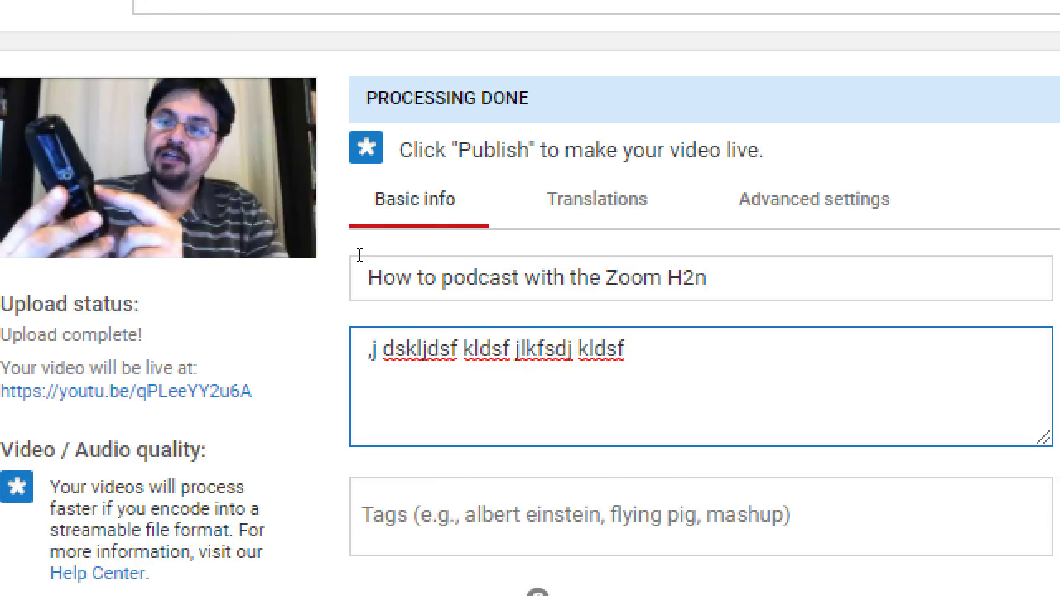
key(ctrl+a)
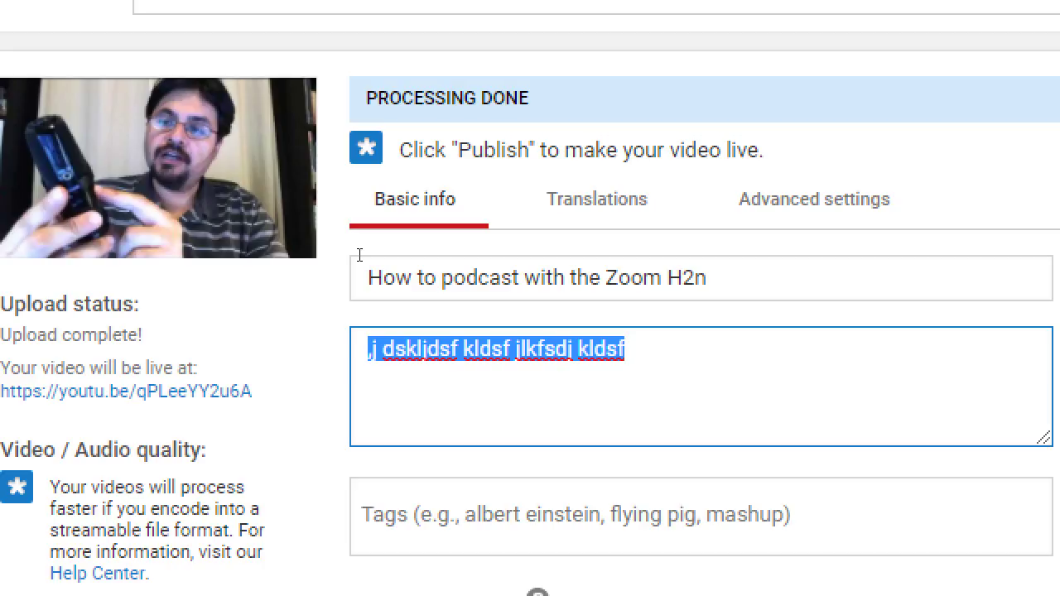
text(With the bes)
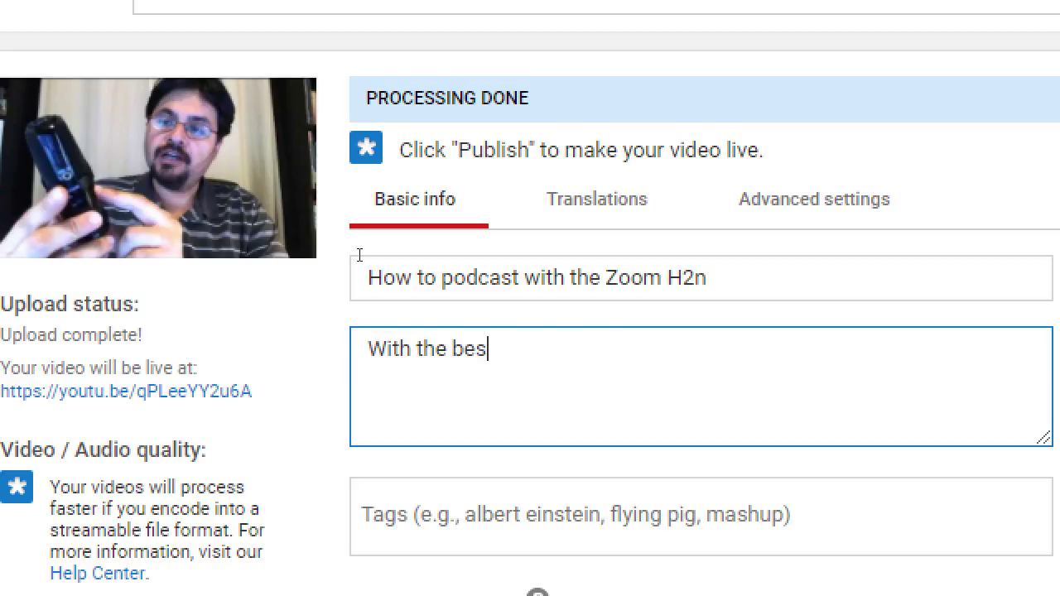
text(t e)
key(BackSpace)
text(podcast equipment, )
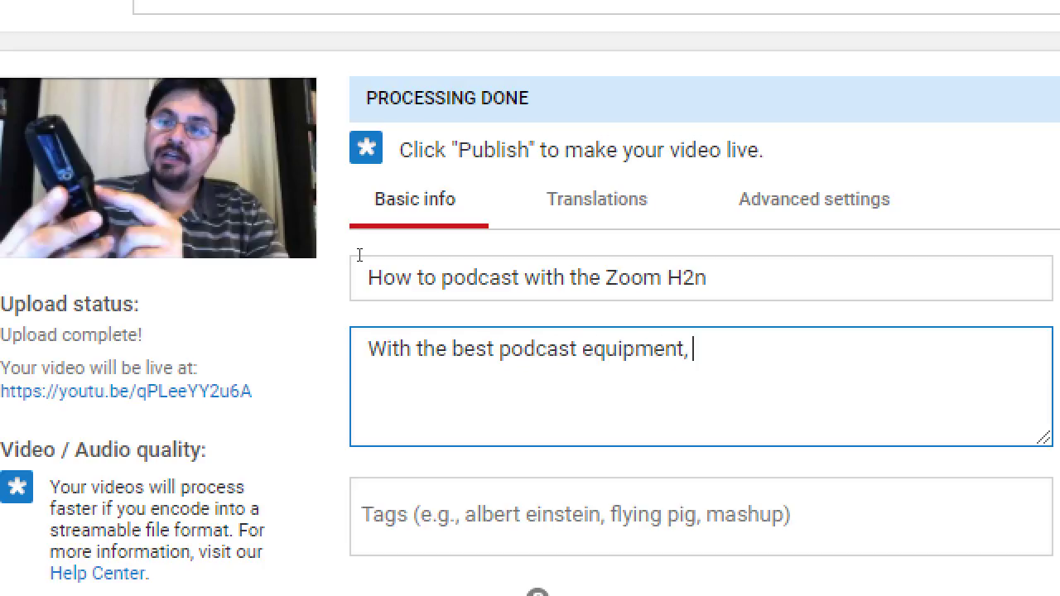
text(you can reac)
key(BackSpace)
text(reacor)
key(BackSpace)
key(BackSpace)
key(BackSpace)
text(cord )
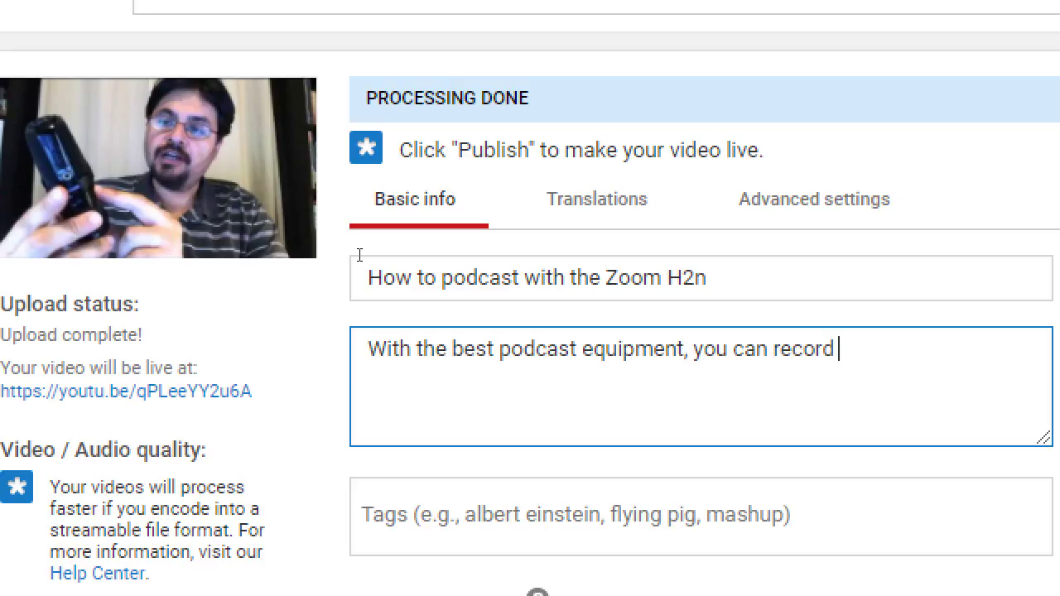
text(great po)
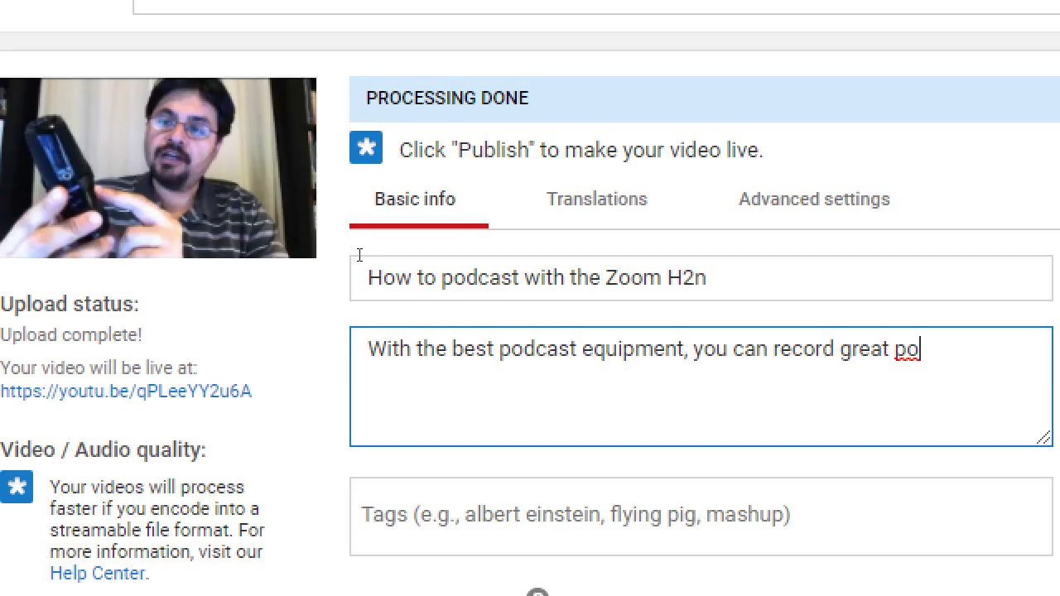
text(dcast)
key(ctrl+Left)
key(ctrl+Left)
key(ctrl+Left)
key(ctrl+Left)
key(ctrl+Left)
key(ctrl+Left)
key(ctrl+Left)
key(ctrl+shift+Right)
text(audio)
- Add 'Watch our review on the Zoom H2n, a very affordable microphone.' to the description
key(End)
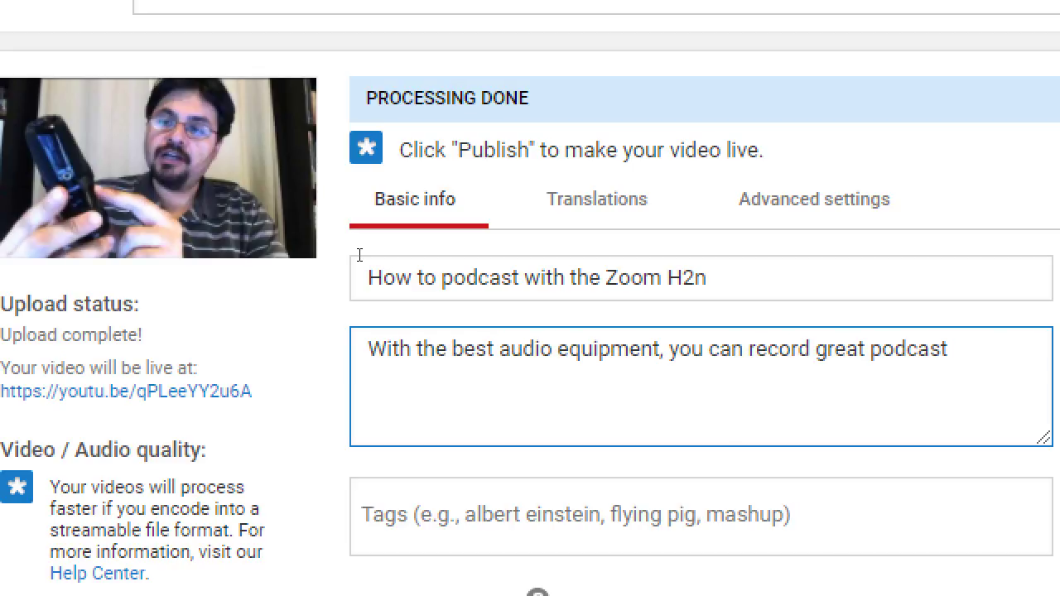
text(s)
text(. Fiond)
key(BackSpace)
key(BackSpace)
key(BackSpace)
text(nd out ho)
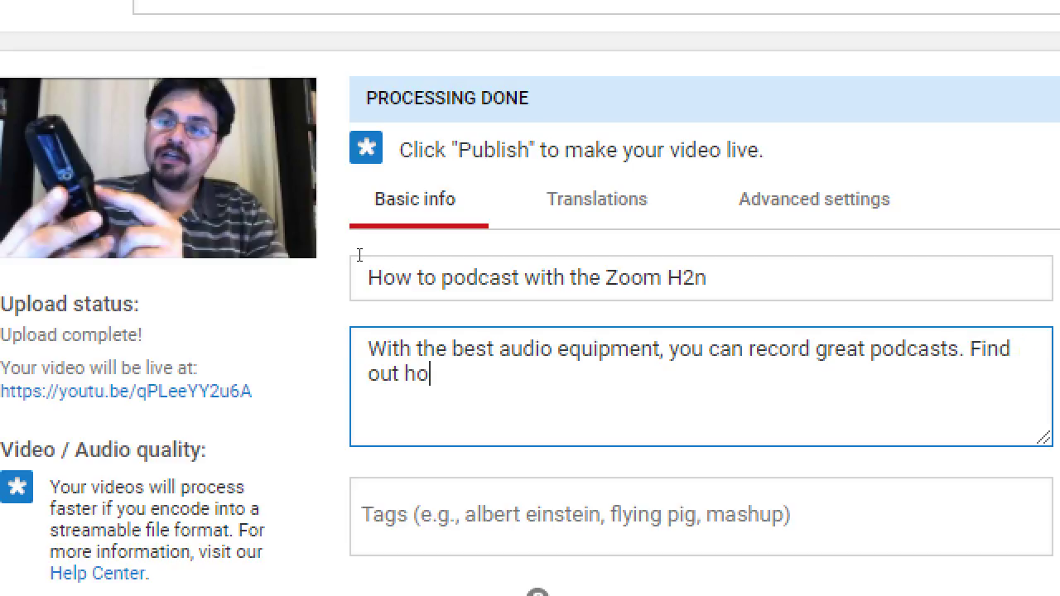
key(BackSpace)
key(BackSpace)
key(BackSpace)
key(BackSpace)
key(BackSpace)
key(BackSpace)
key(BackSpace)
key(BackSpace)
key(BackSpace)
key(BackSpace)
key(BackSpace)
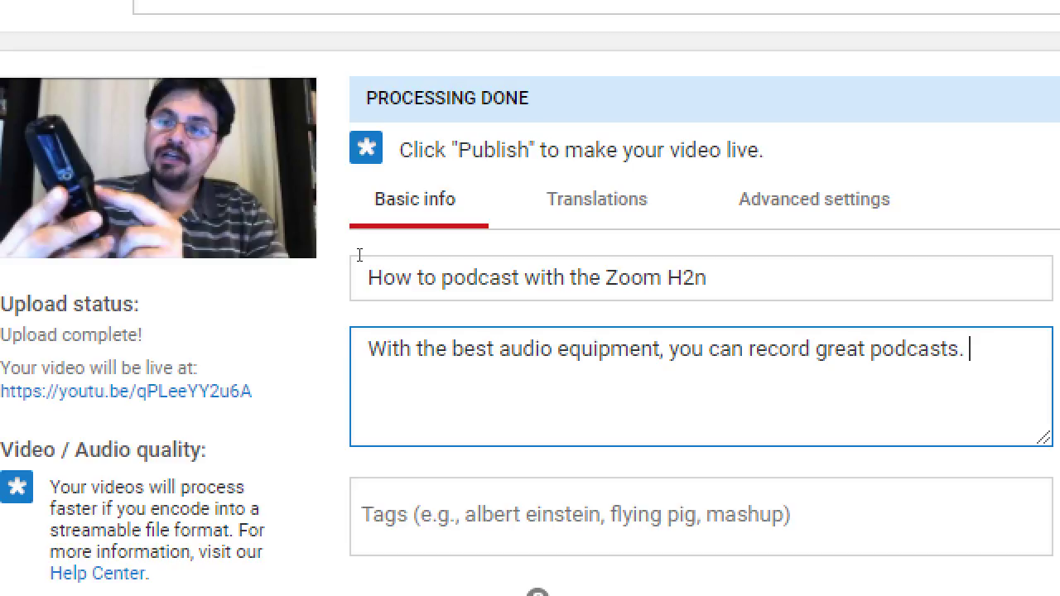
text(Watch our rev)
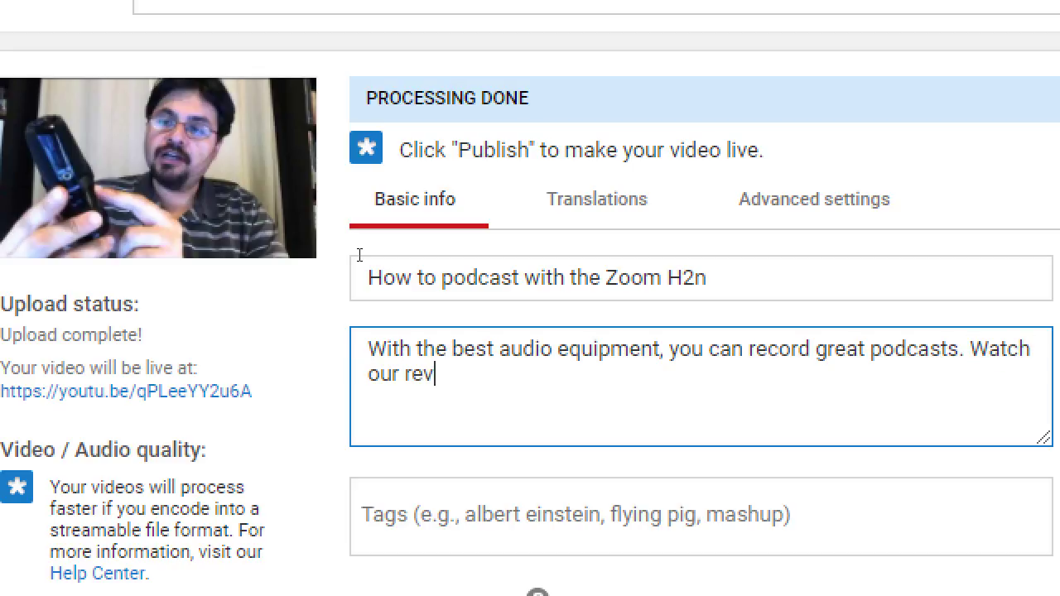
text(iew on the Zoo)
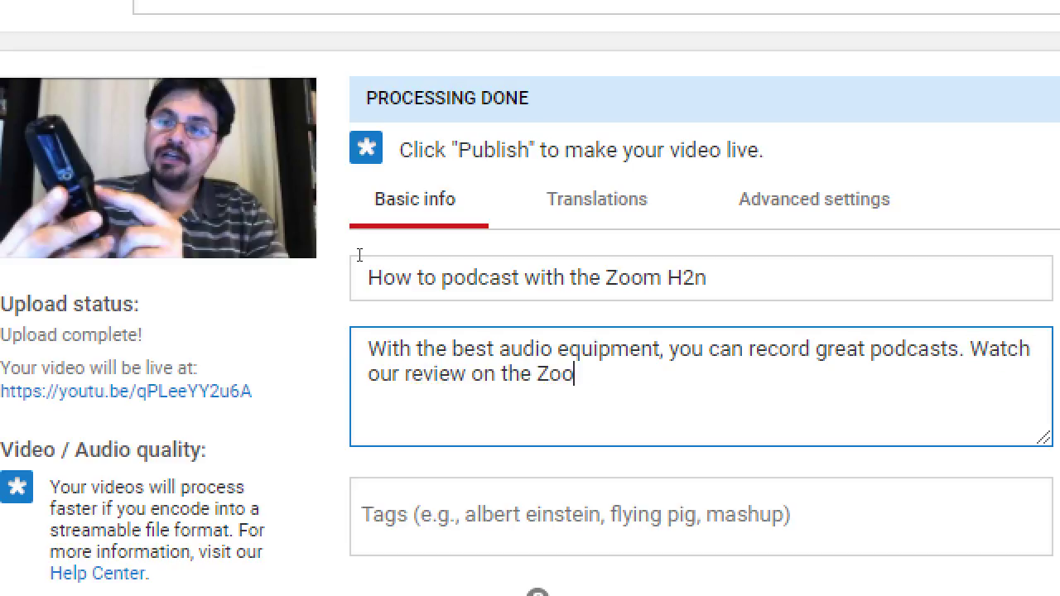
text(m H2n, a very affordable microphone.)
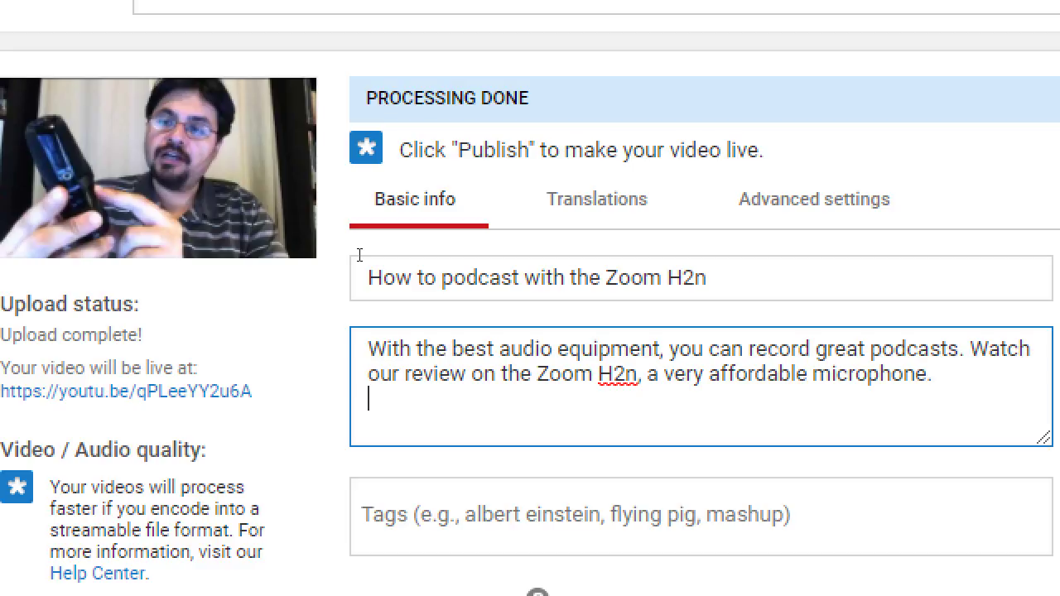
- Add the line 'Click to jump to chapters:' below the description
key(Return)
text(Chapter)
key(shift+Home)
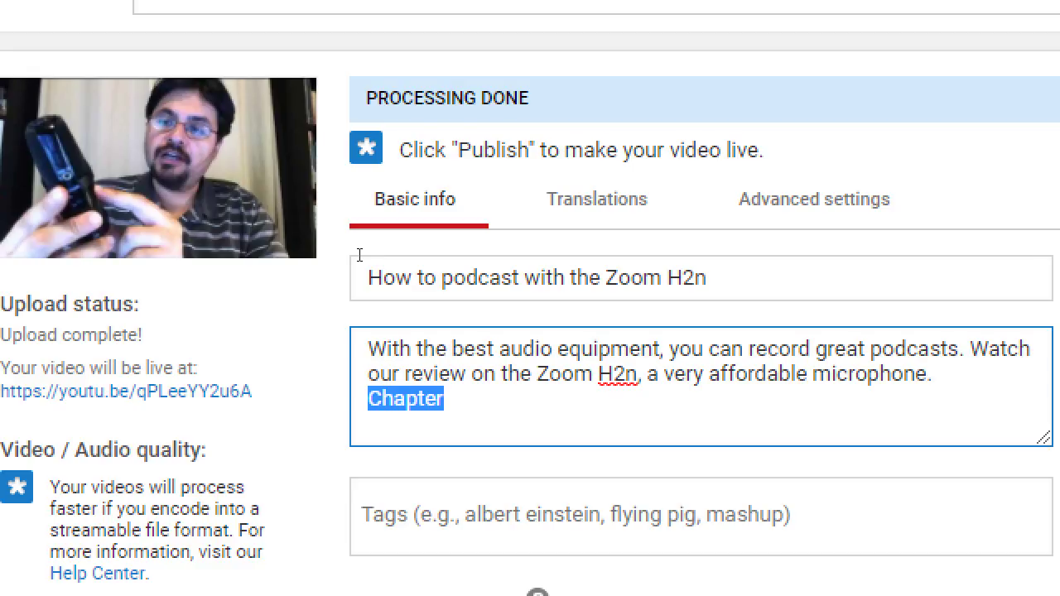
text(Clkic)
key(BackSpace)
key(BackSpace)
key(BackSpace)
text(ick to v)
key(BackSpace)
key(BackSpace)
text(jump)
text( to chapters)
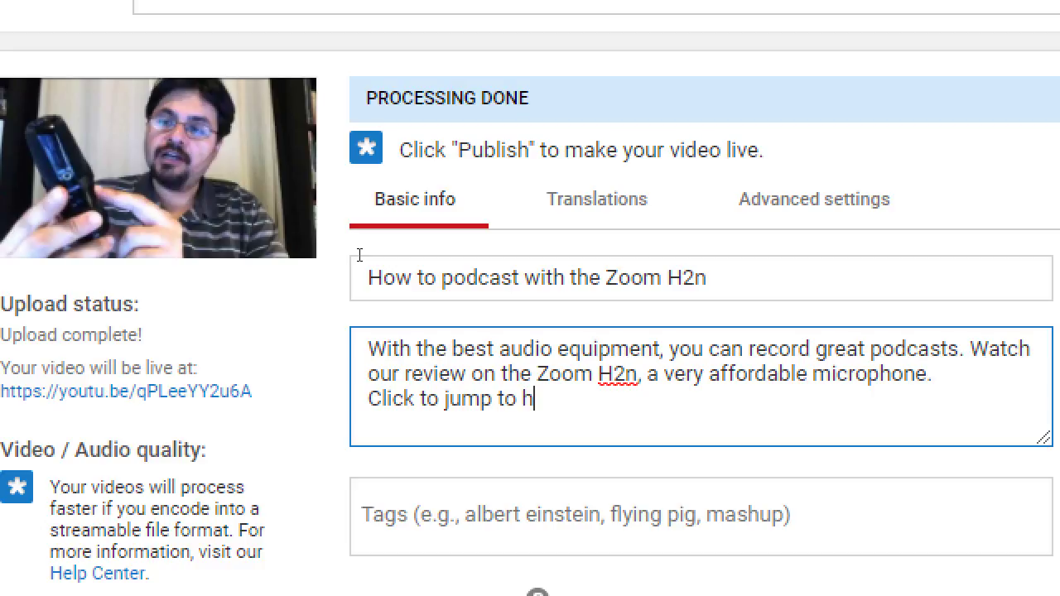
text(:)
- List chapters 00:05, 00:32 and 01:01 with placeholder titles
key(Return)
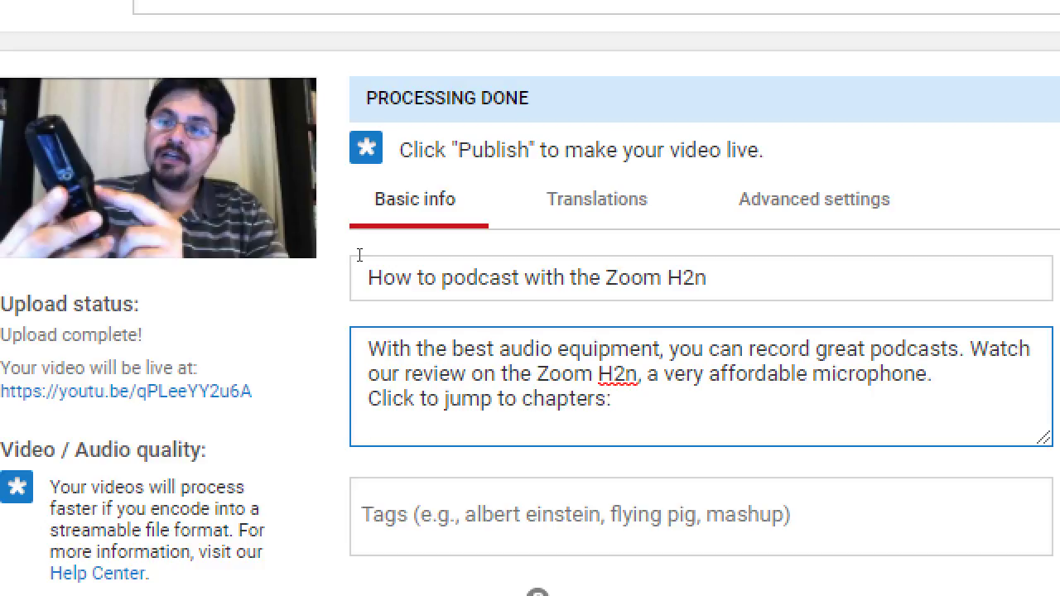
text(00:05 - lkjalkdsjfkljkol)
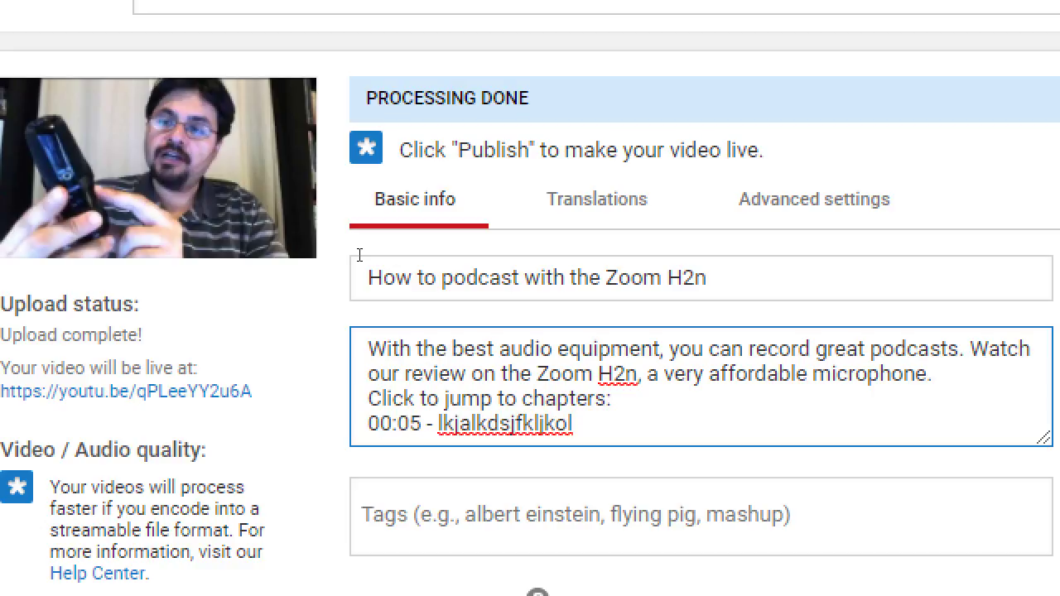
key(Return)
text(00:32 )
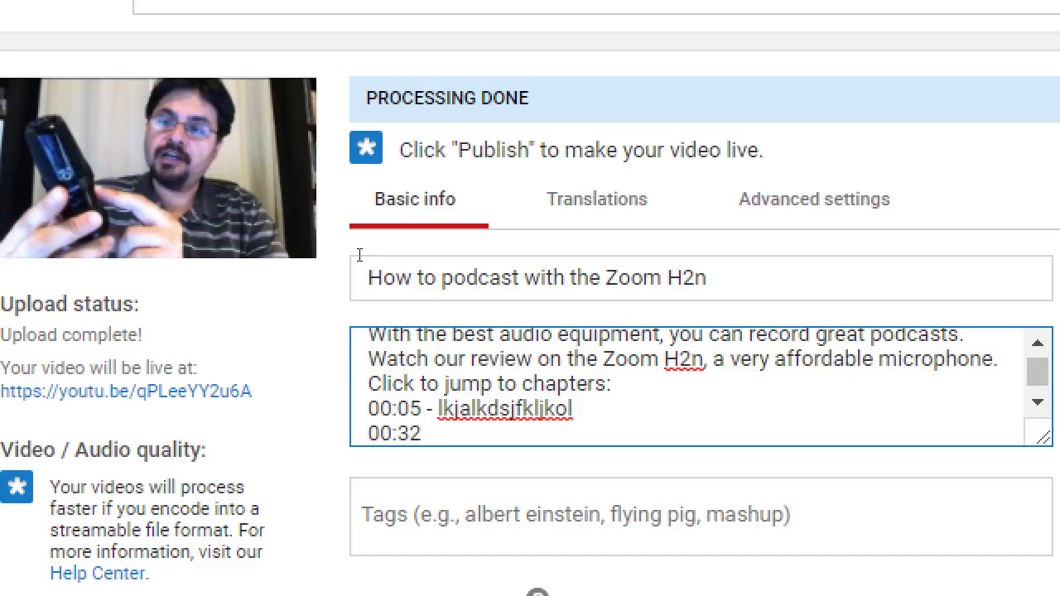
text(- lkjlkdsjflkjlkjdklfjkalds)
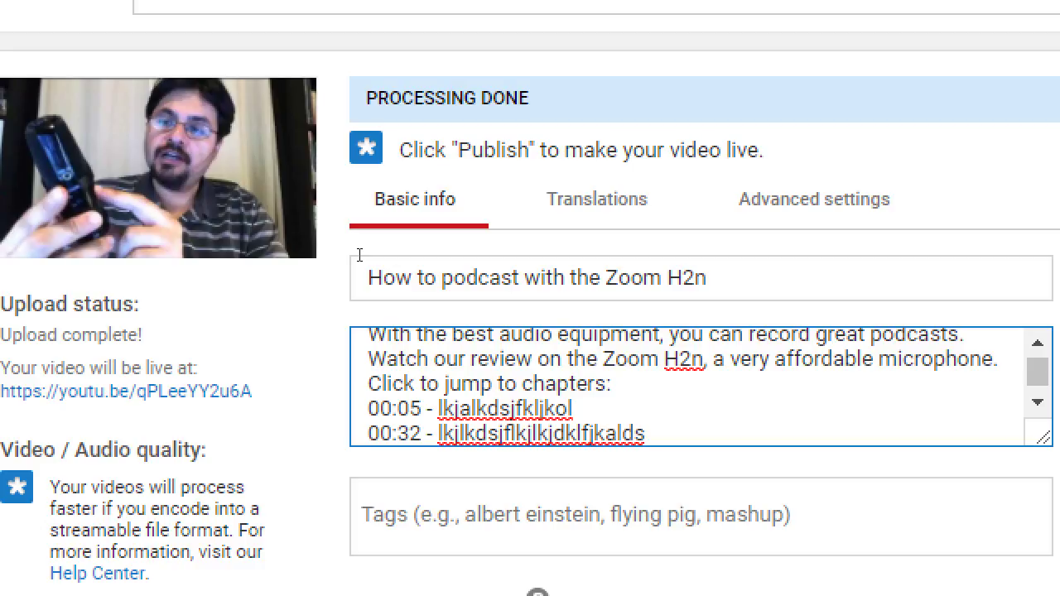
key(Return)
text(01:)
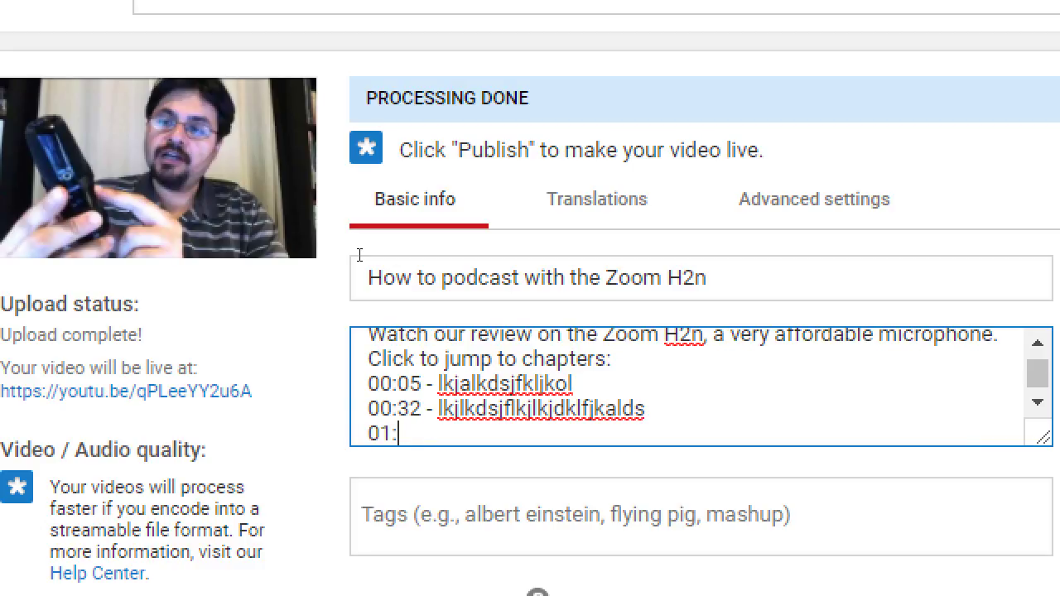
text(01 - lkjslkdjflkasdfjlk)
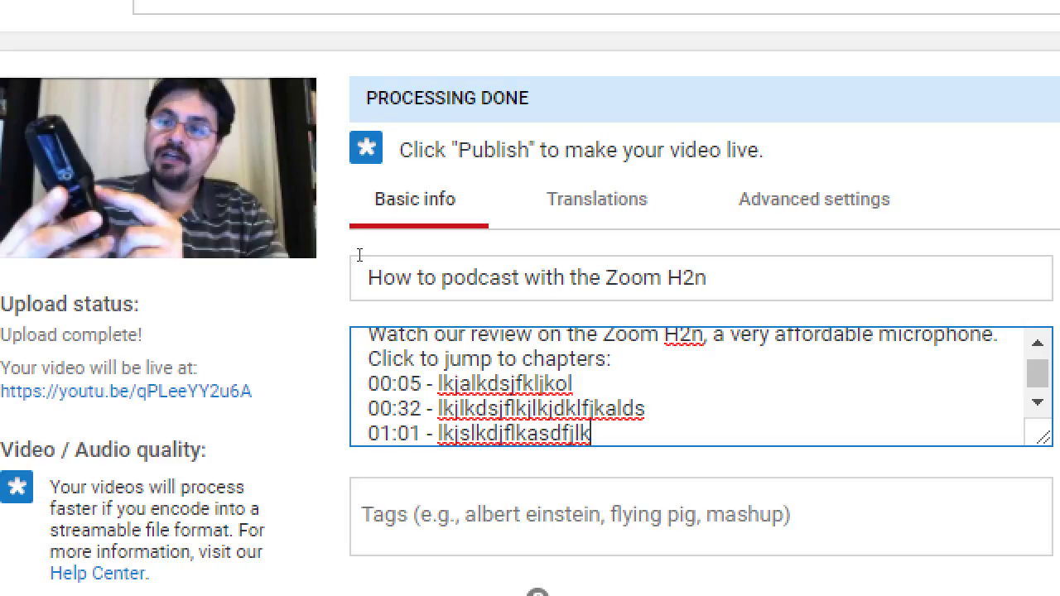
key(Return)
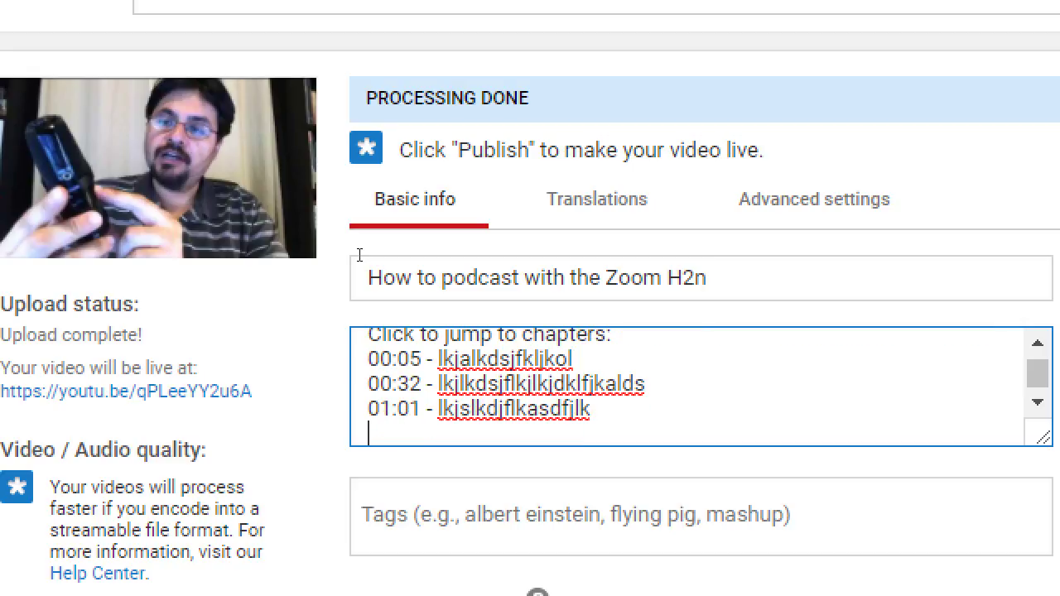
text(Buy the mi)
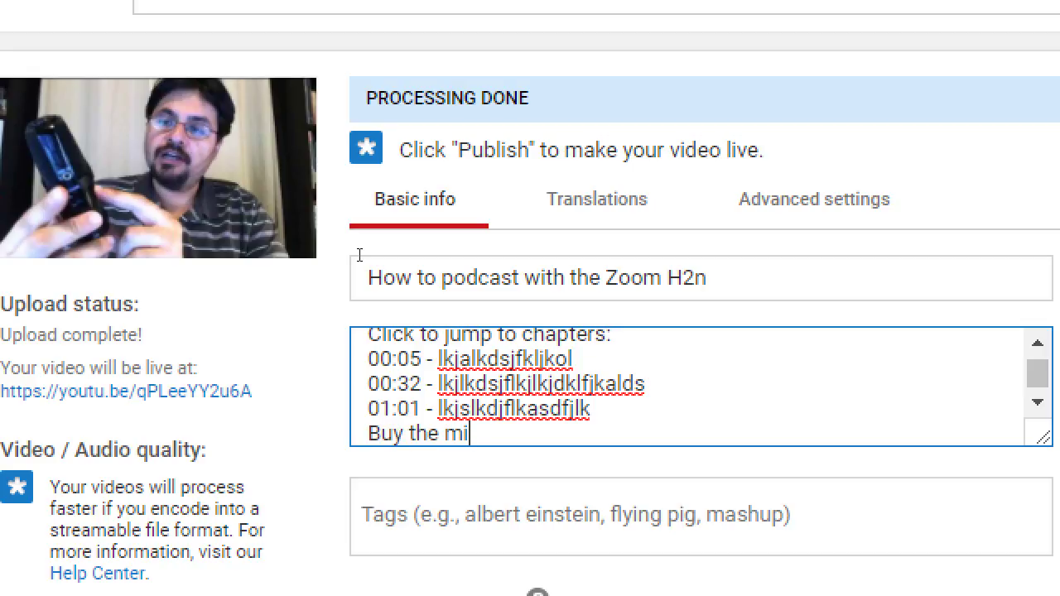
text(rcophone now)
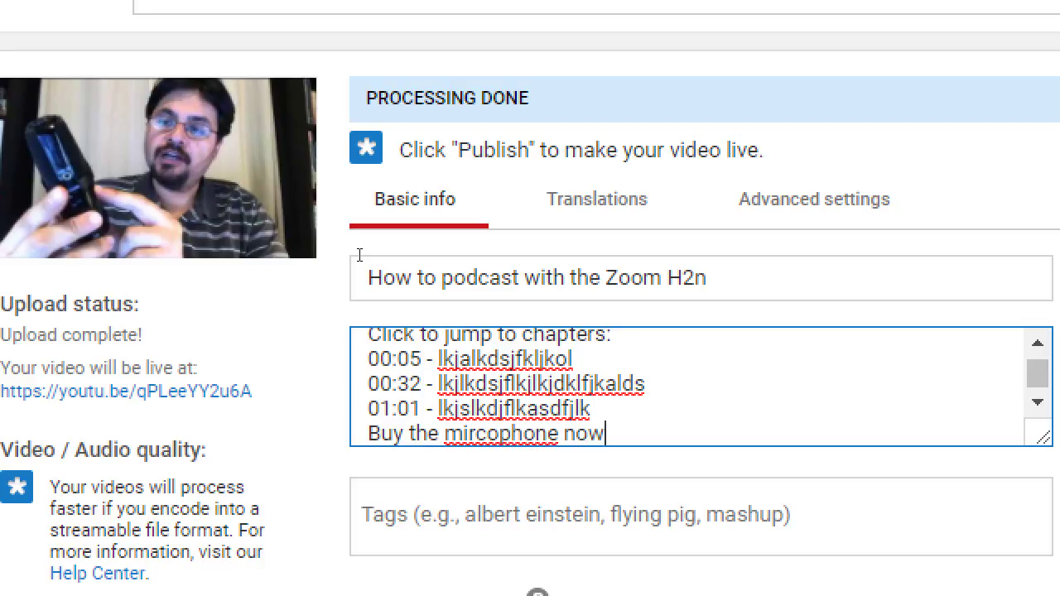
text(: http://)
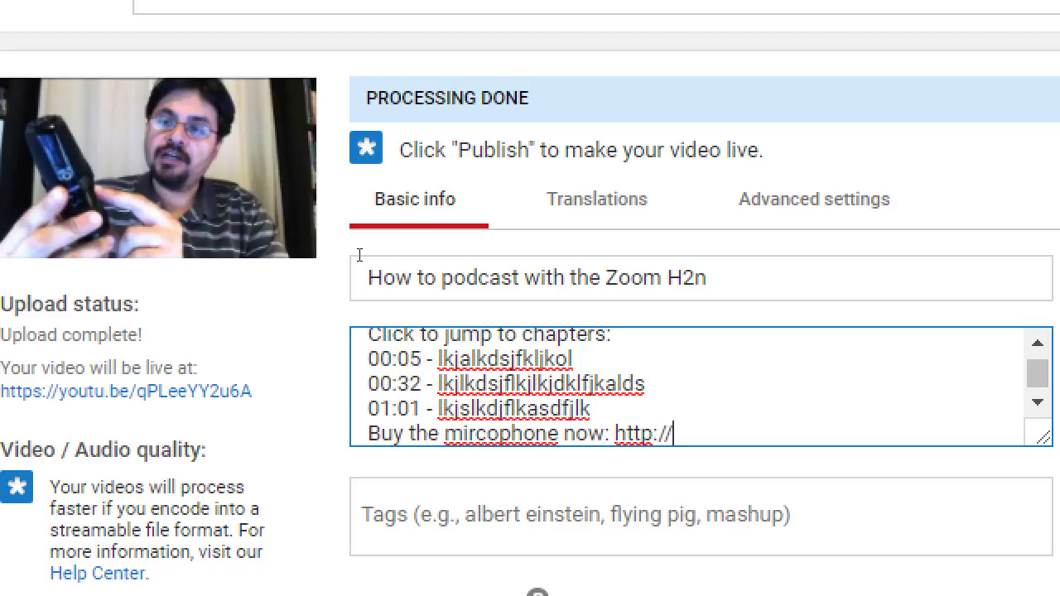
text(amazon.com/microphone)
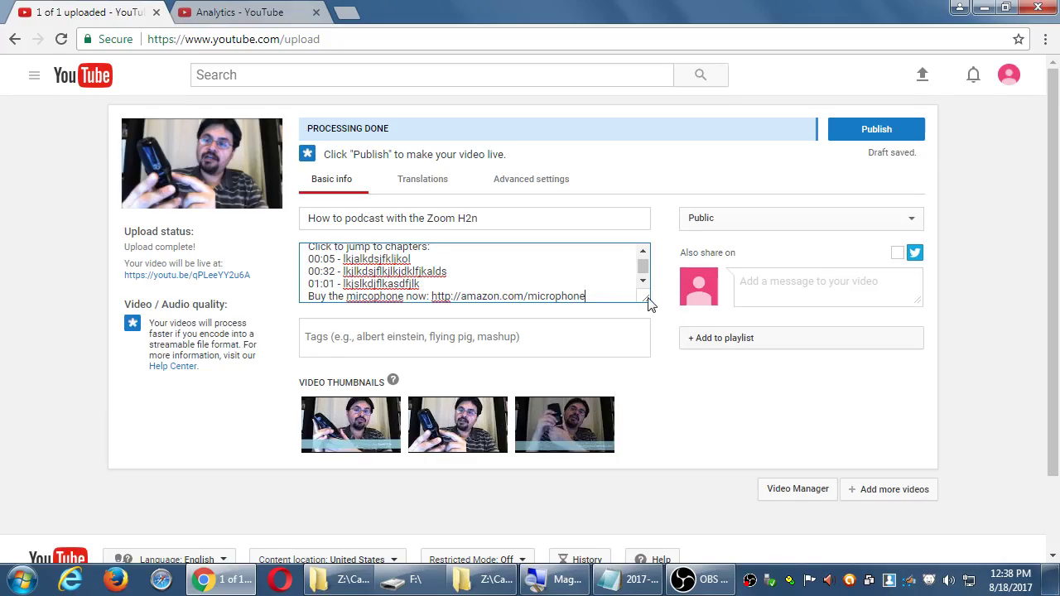
- Switch to the Analytics page and open the test channel's Creator Studio dashboard from the account menu
click(643, 251)
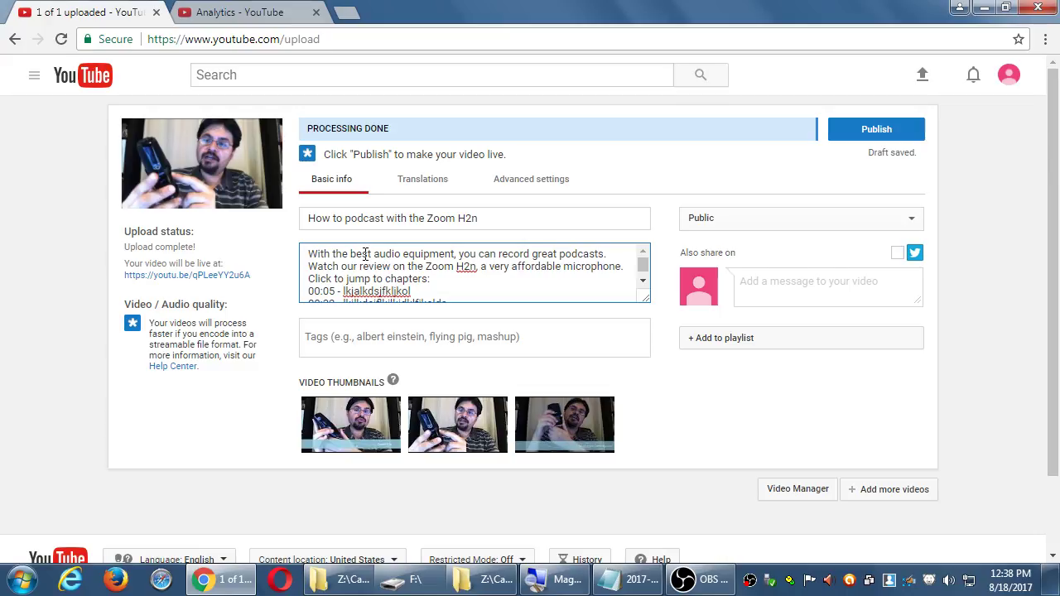
drag(364, 254, 387, 279)
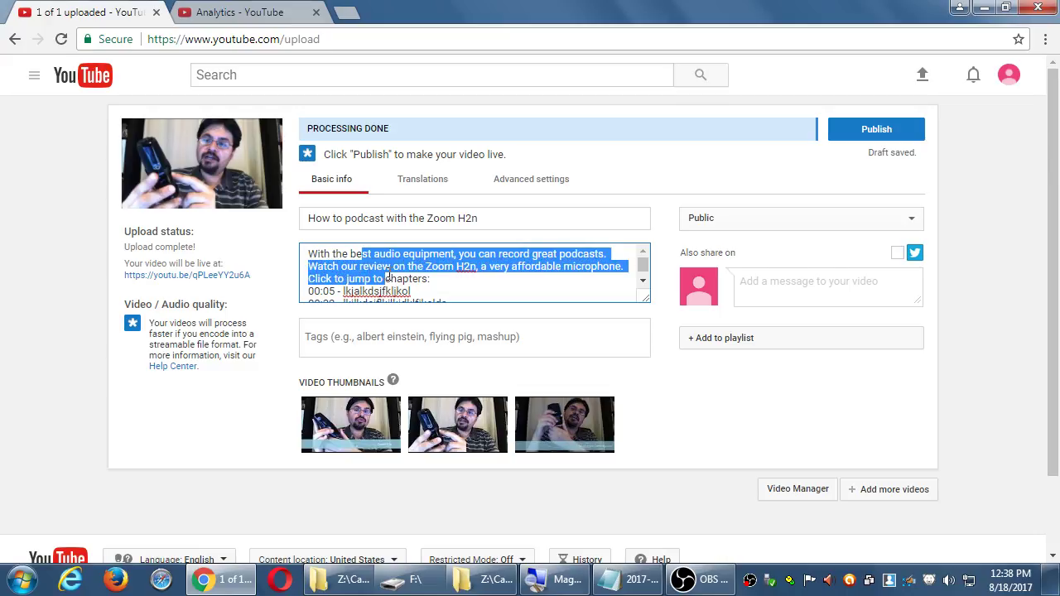
click(262, 11)
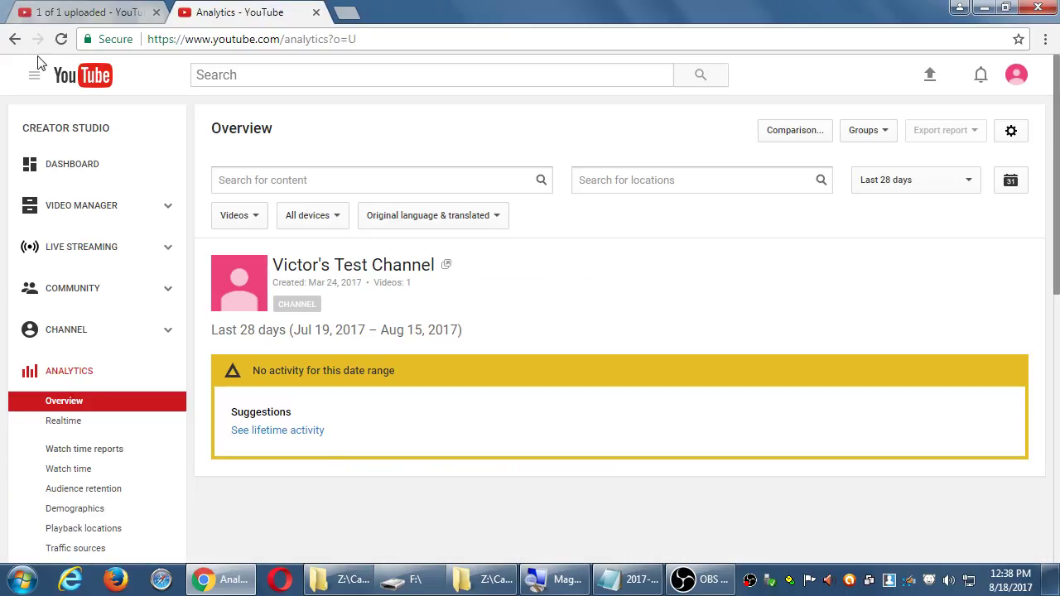
click(1016, 75)
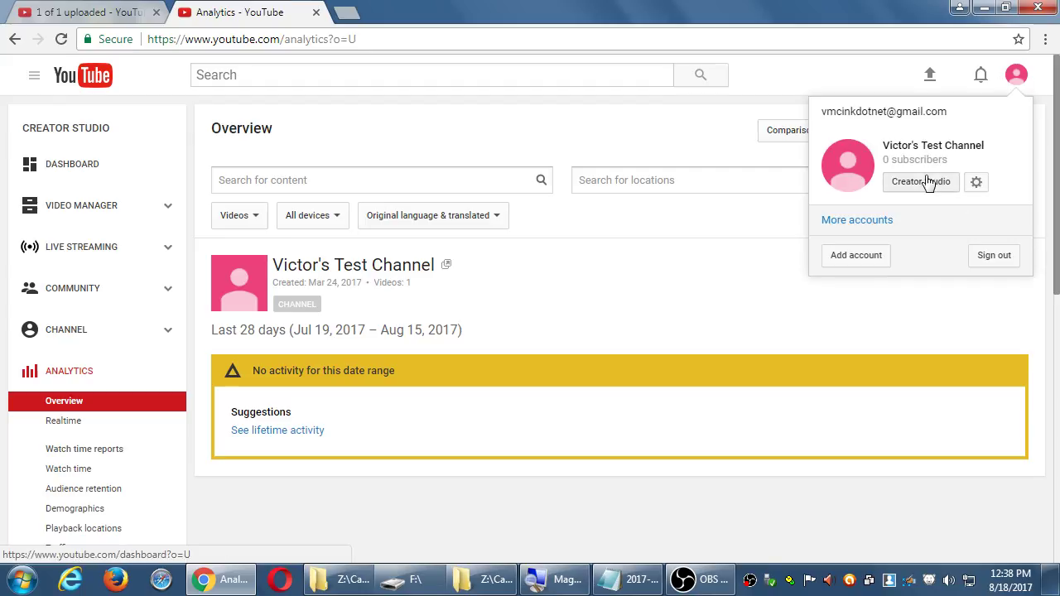
click(922, 182)
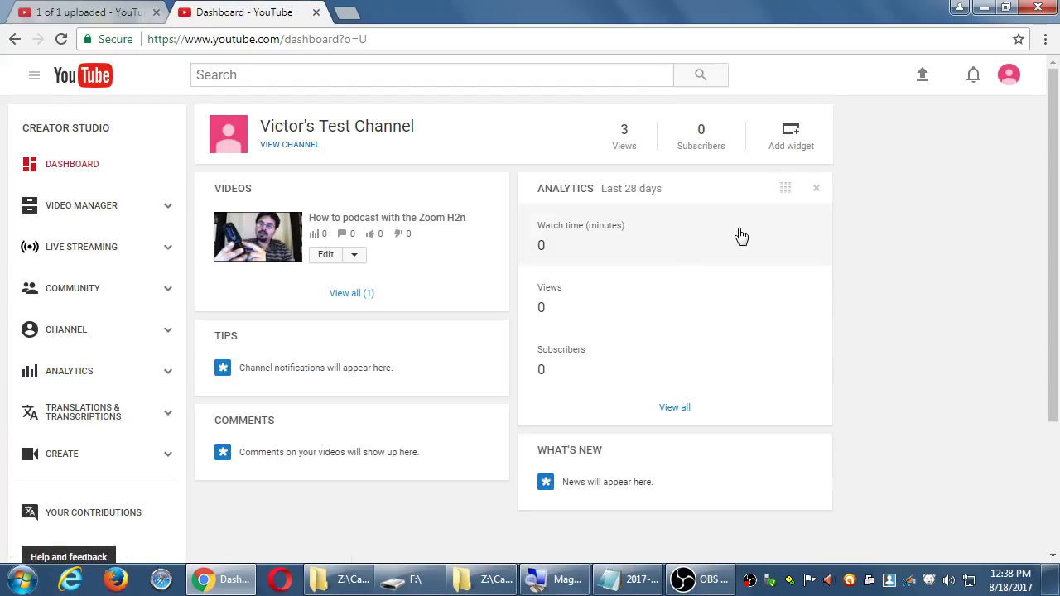
- Go to the YouTube home page, then load the PmD Interactive channel at youtube.com/pmdinteractive
click(105, 83)
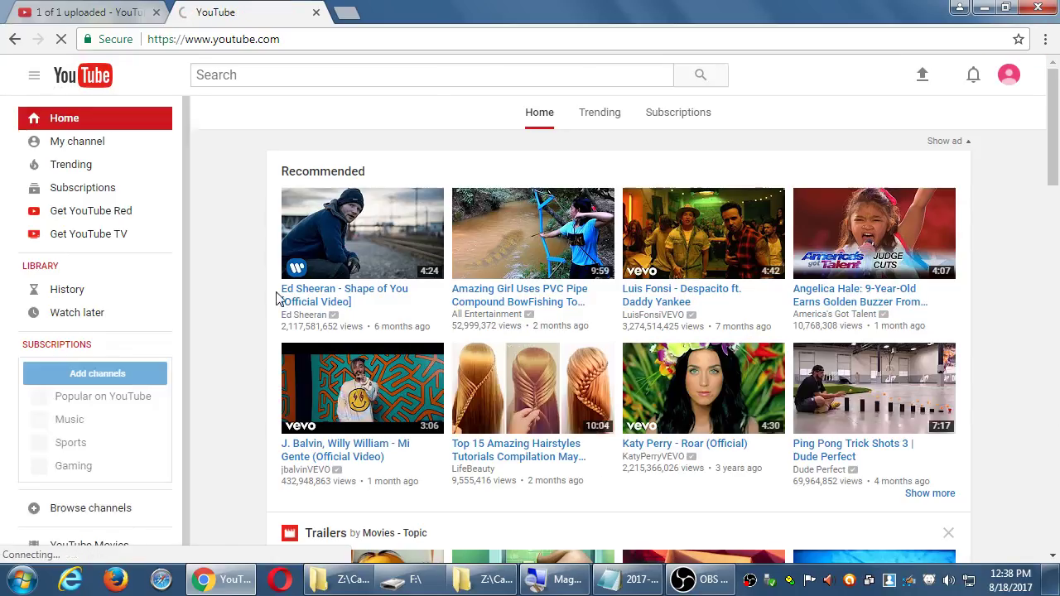
scroll(977, 484, down, 5)
scroll(986, 479, down, 5)
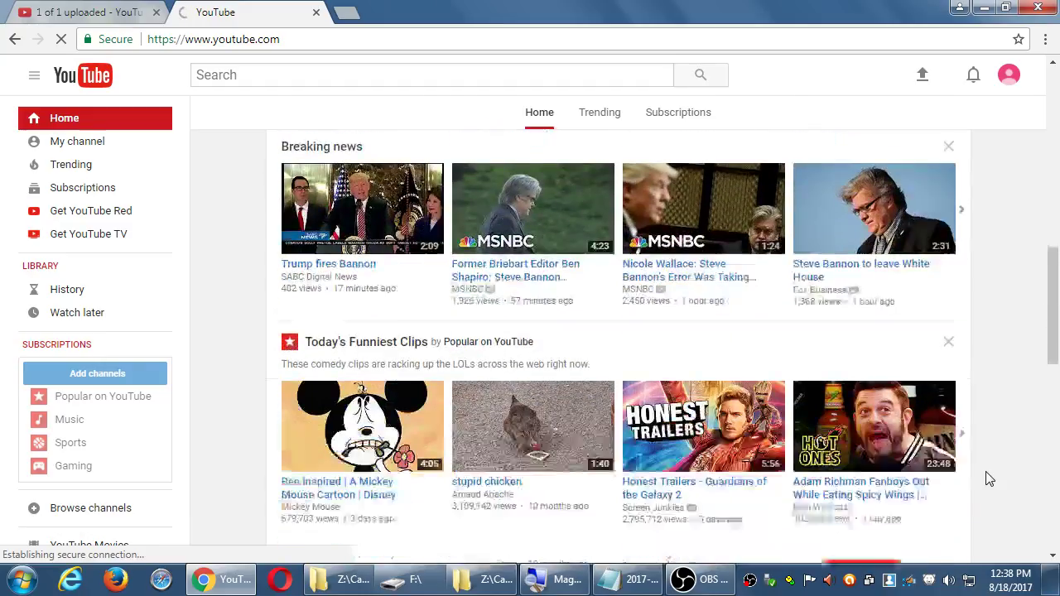
scroll(986, 478, down, 4)
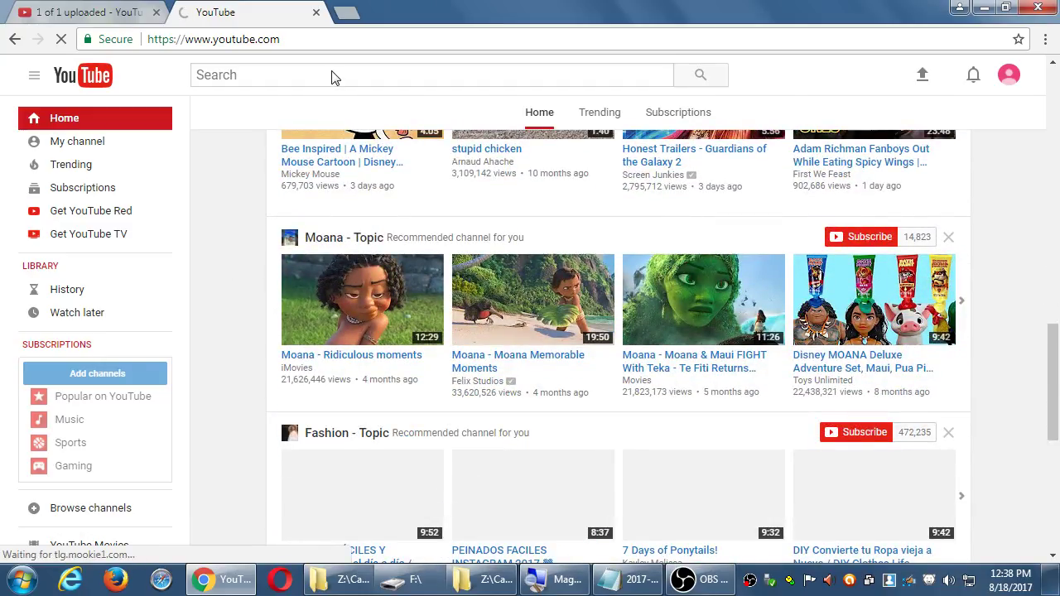
click(338, 38)
click(340, 38)
text(/pmdinteractive)
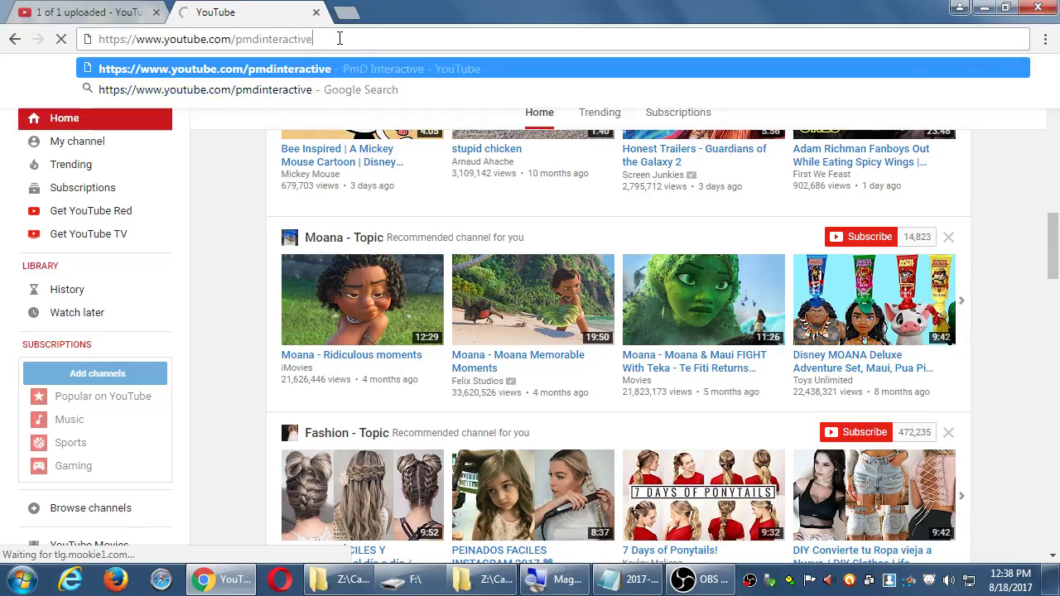
key(Return)
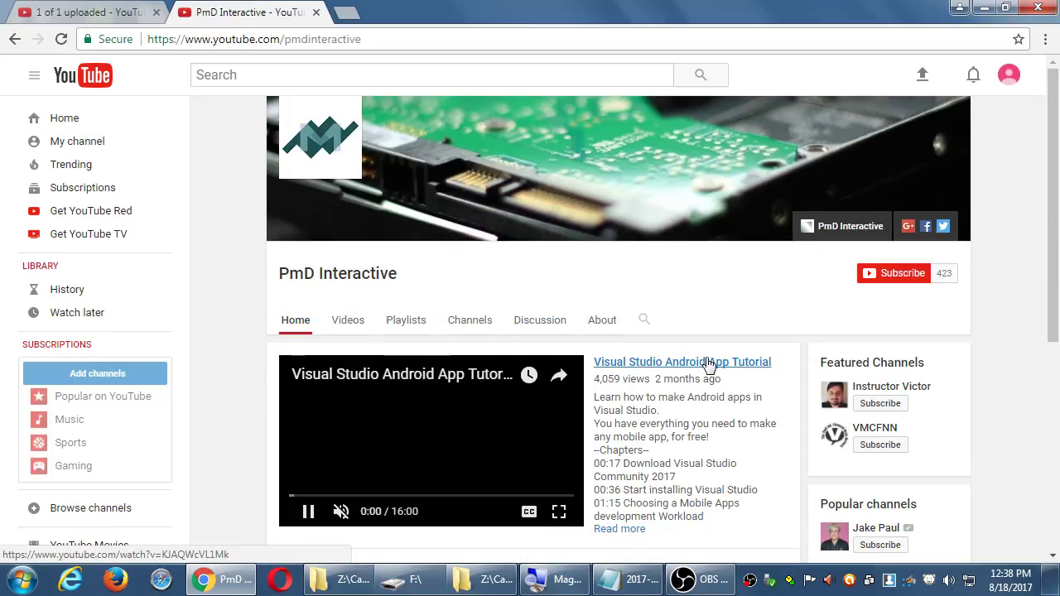
- Open the Visual Studio Android App Tutorial, pause and mute it, and expand then collapse its chapter description
click(709, 362)
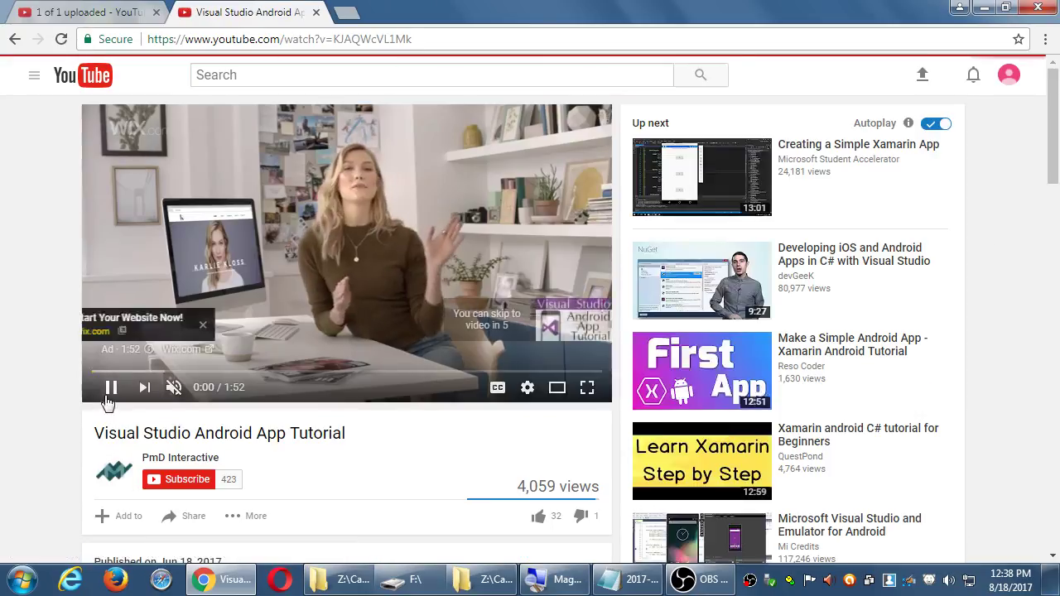
click(108, 384)
scroll(79, 410, down, 3)
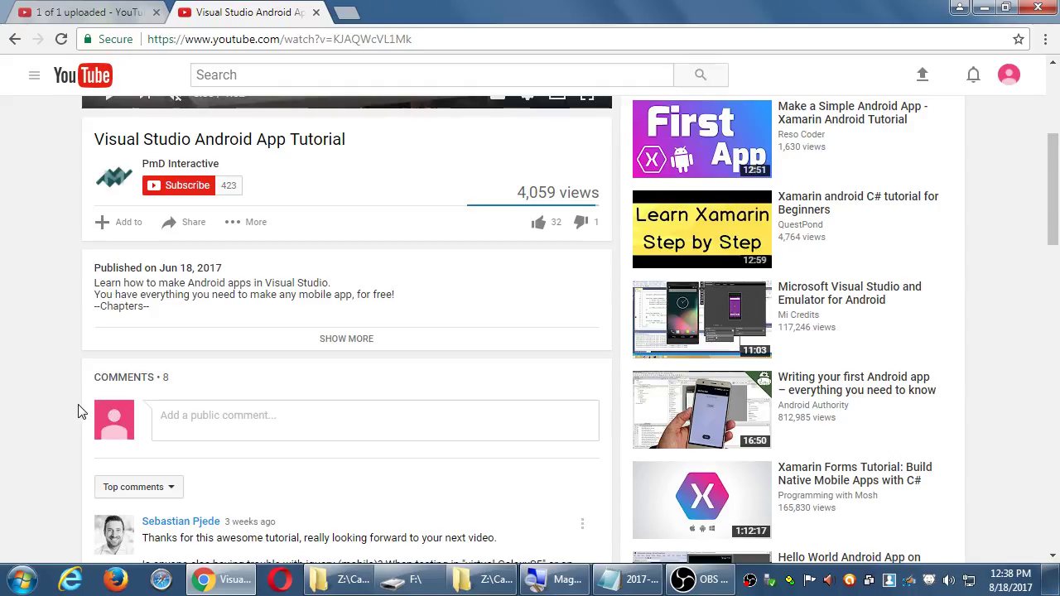
key(XF86AudioMute)
drag(119, 286, 134, 304)
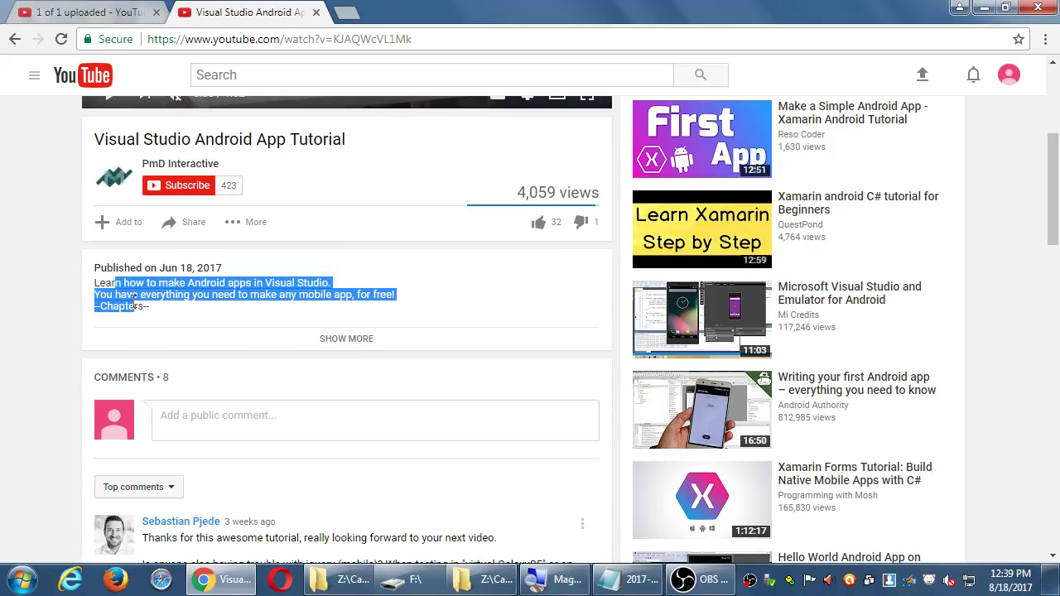
click(51, 290)
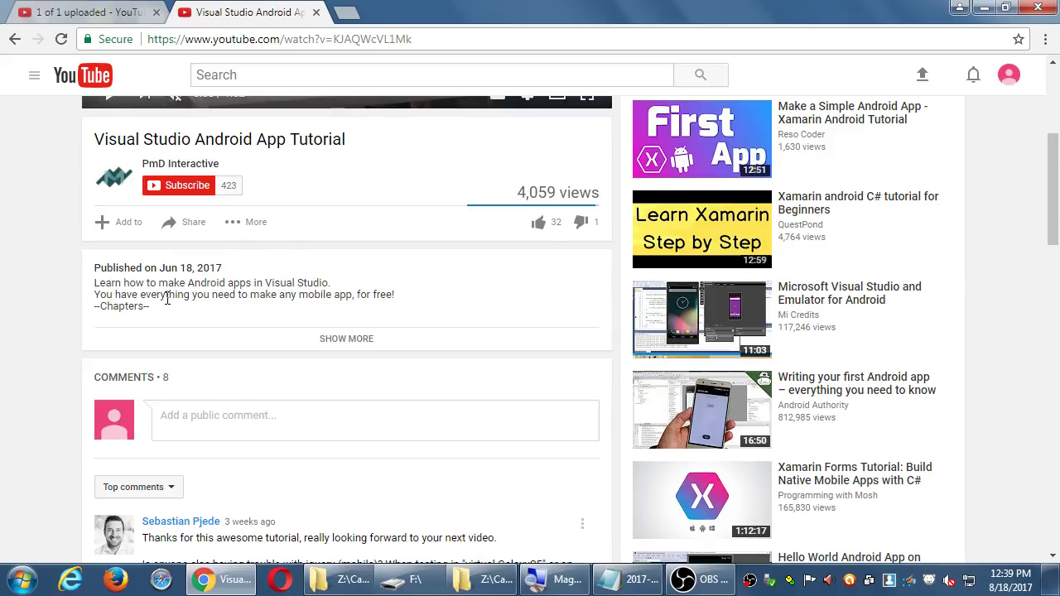
click(338, 340)
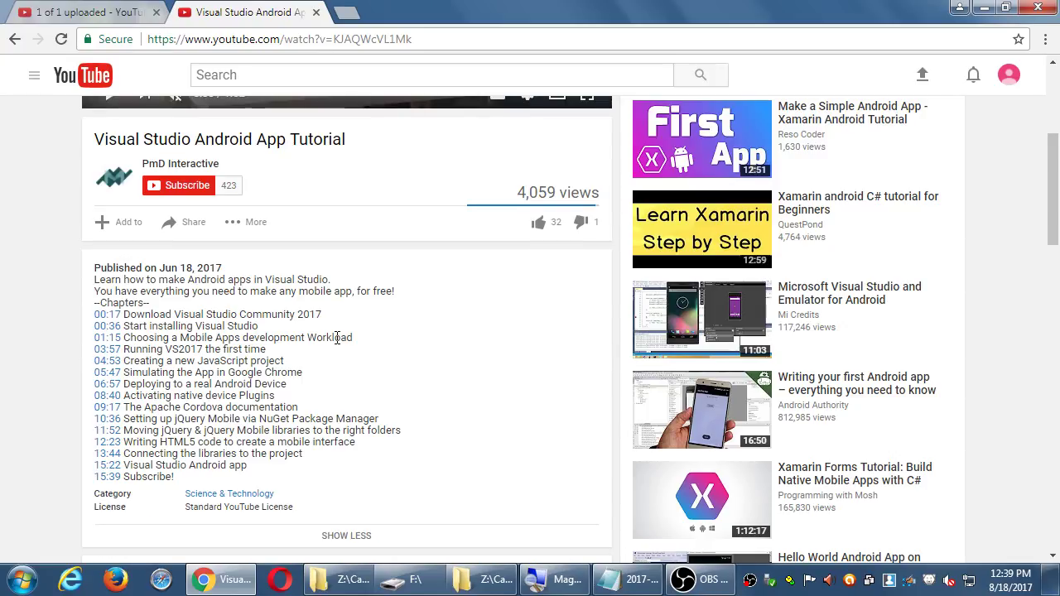
click(356, 536)
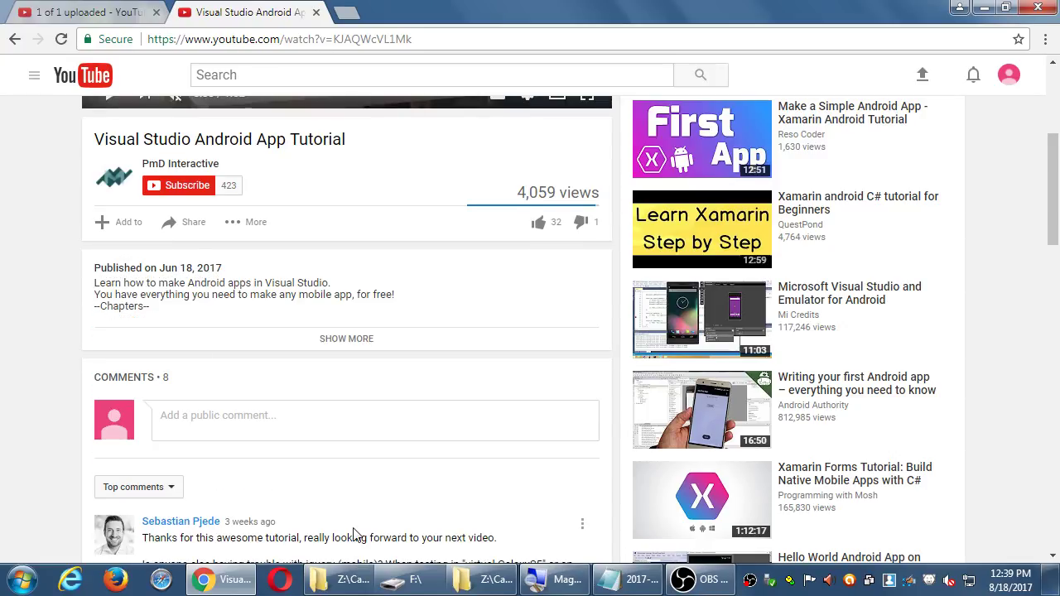
drag(97, 308, 166, 311)
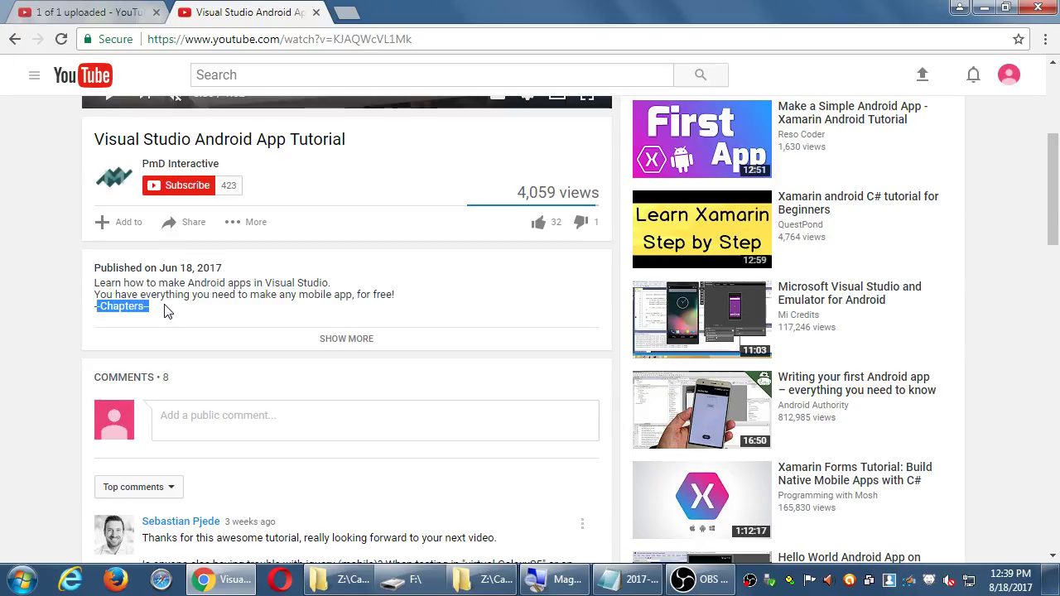
- Back on the upload page, replace the chapter line's 'jump to chapters' wording with 'SHOW MORE for chapters'
click(177, 315)
click(91, 12)
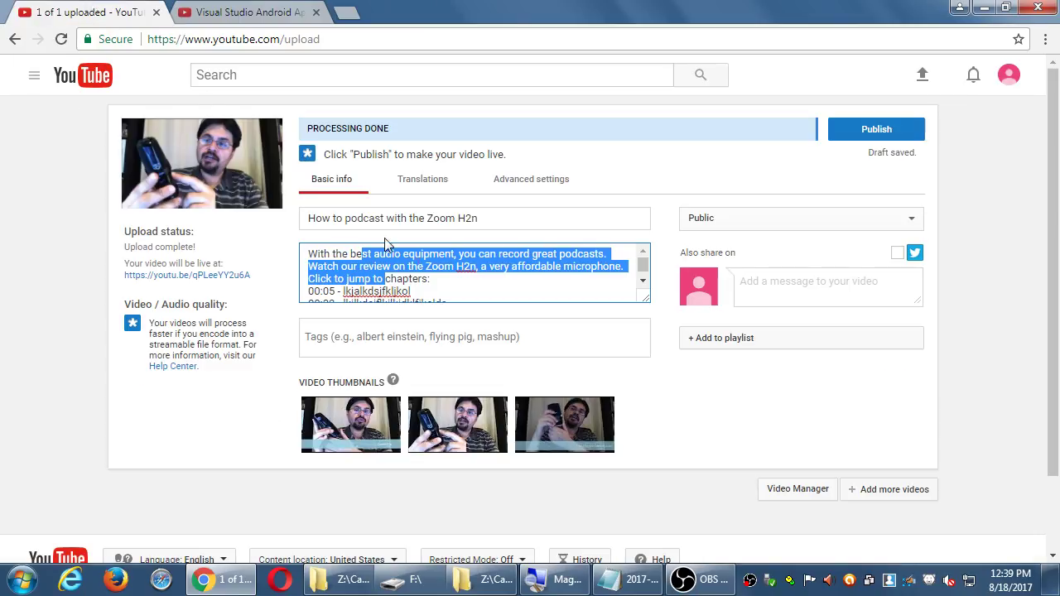
click(436, 280)
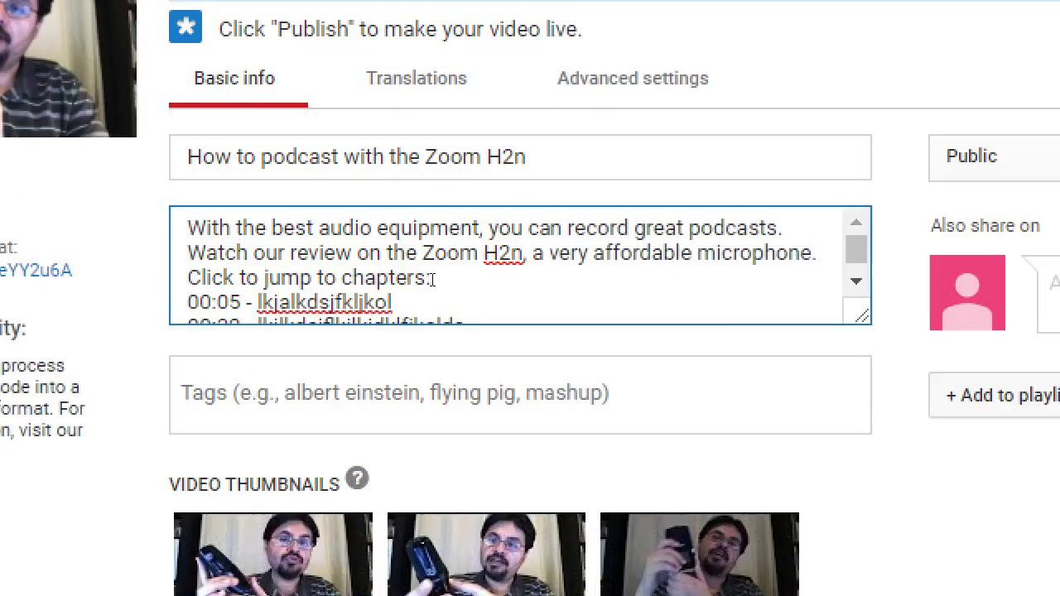
key(ctrl+Left)
key(ctrl+Left)
key(ctrl+Left)
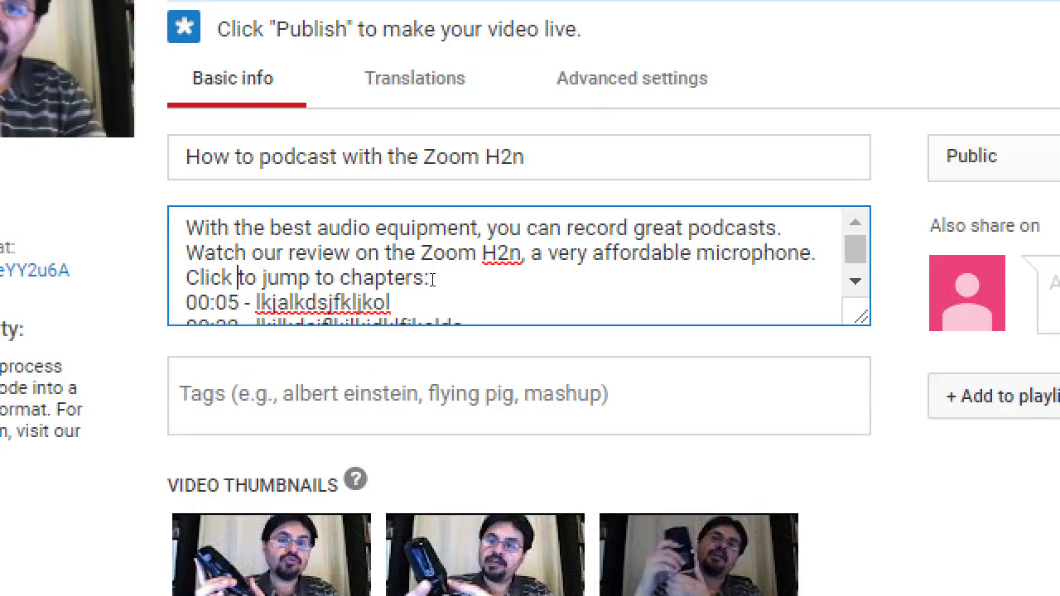
key(shift+End)
text(SHOW MO)
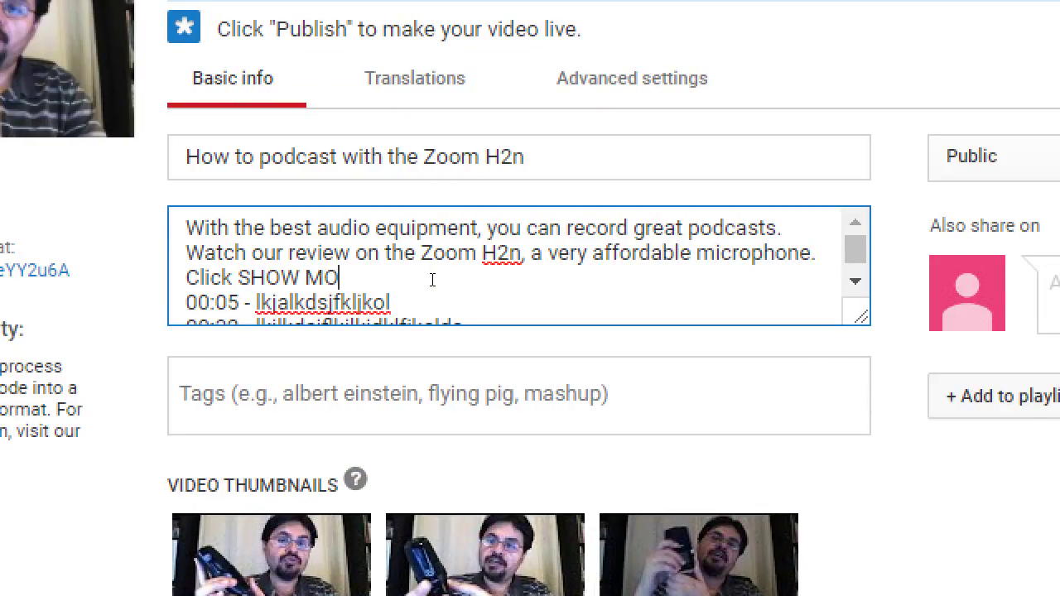
text(RE for chapters:)
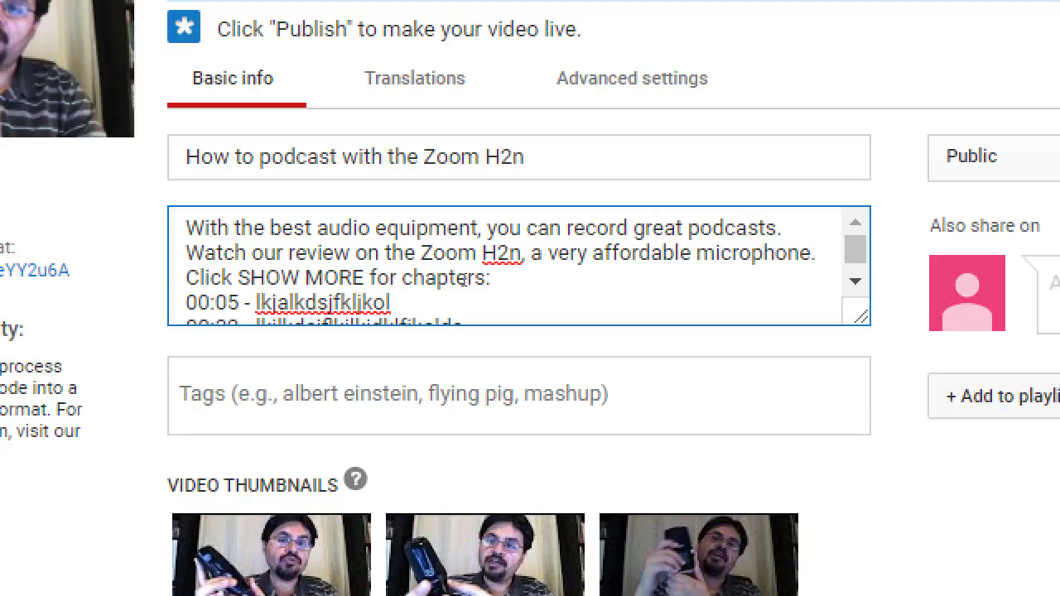
drag(353, 228, 406, 276)
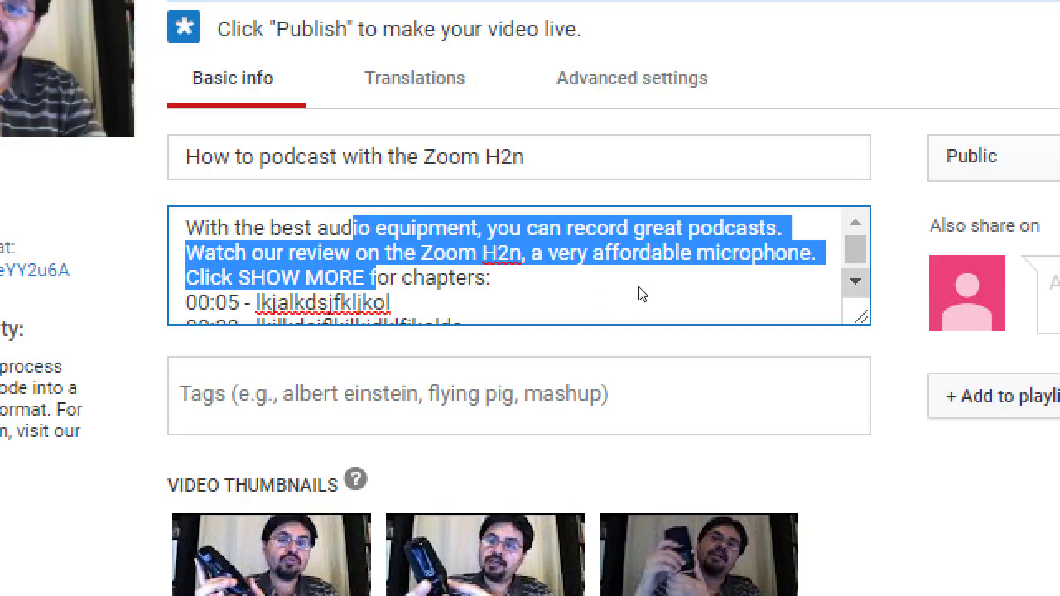
scroll(639, 293, down, 2)
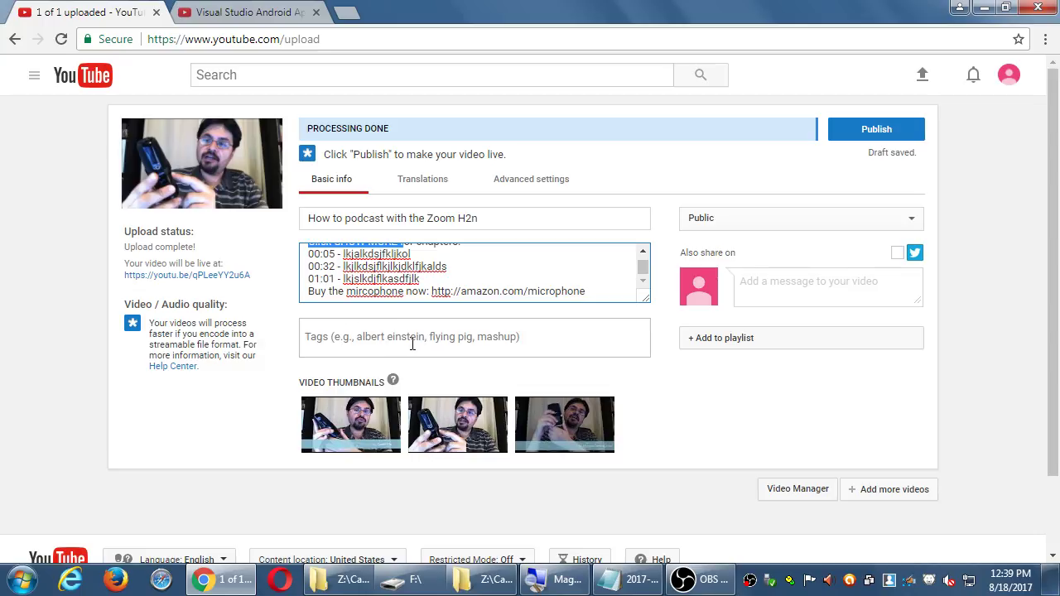
- Enter three tag chips in the Tags field: review, zoom h2n and podcasts
click(467, 340)
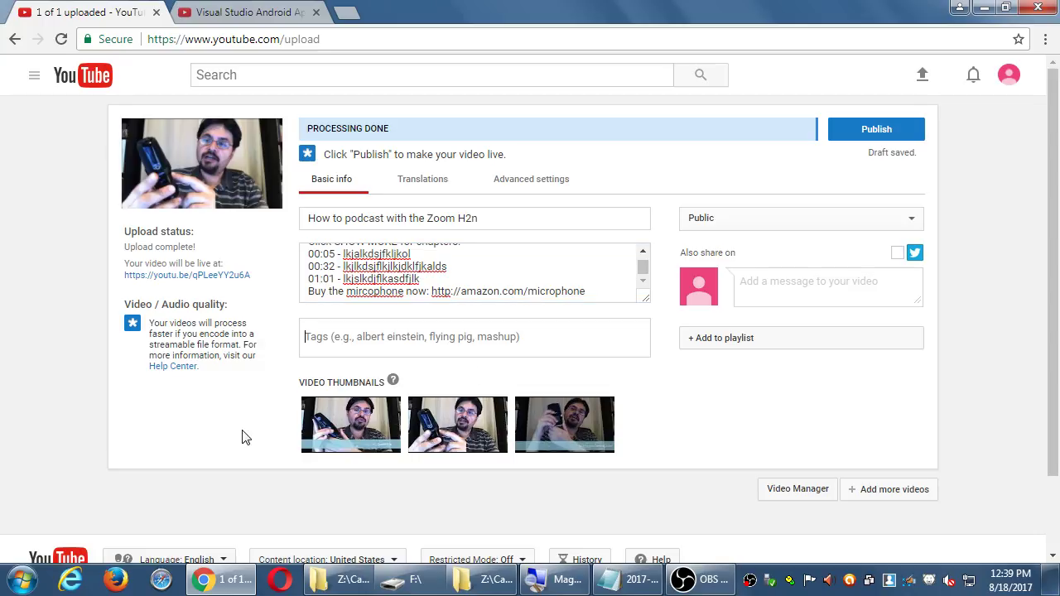
text(reveiw)
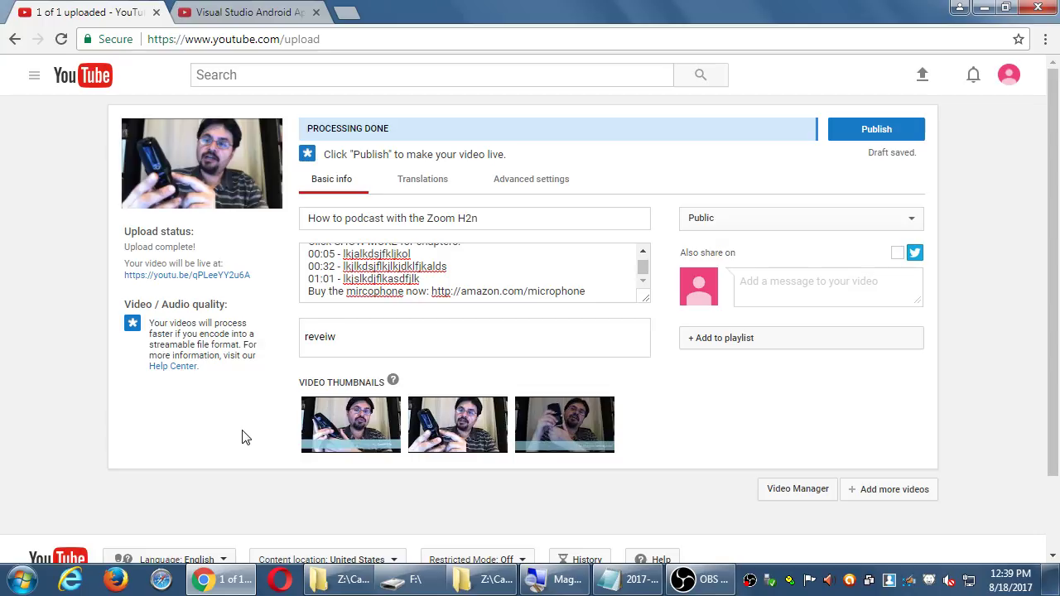
key(BackSpace)
key(BackSpace)
key(BackSpace)
text(iew)
key(Return)
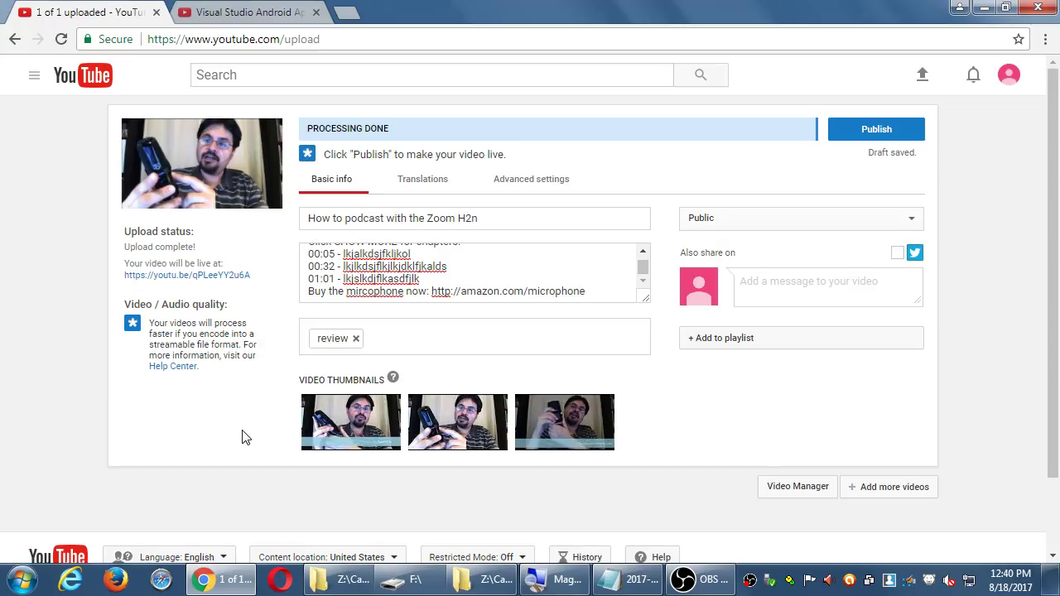
text(zoom h2n)
key(Return)
text(s)
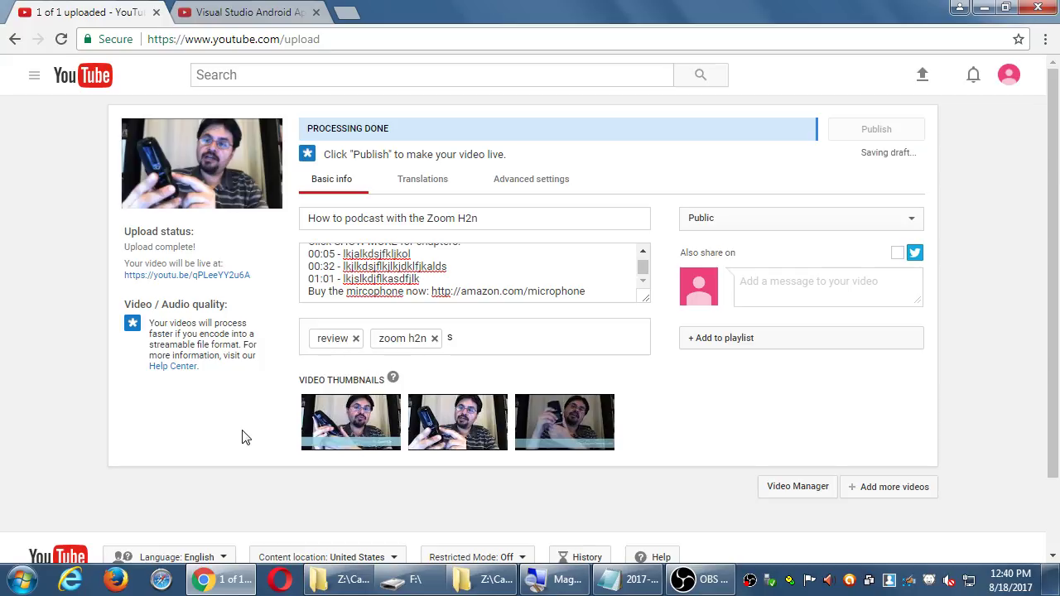
text(odcasts)
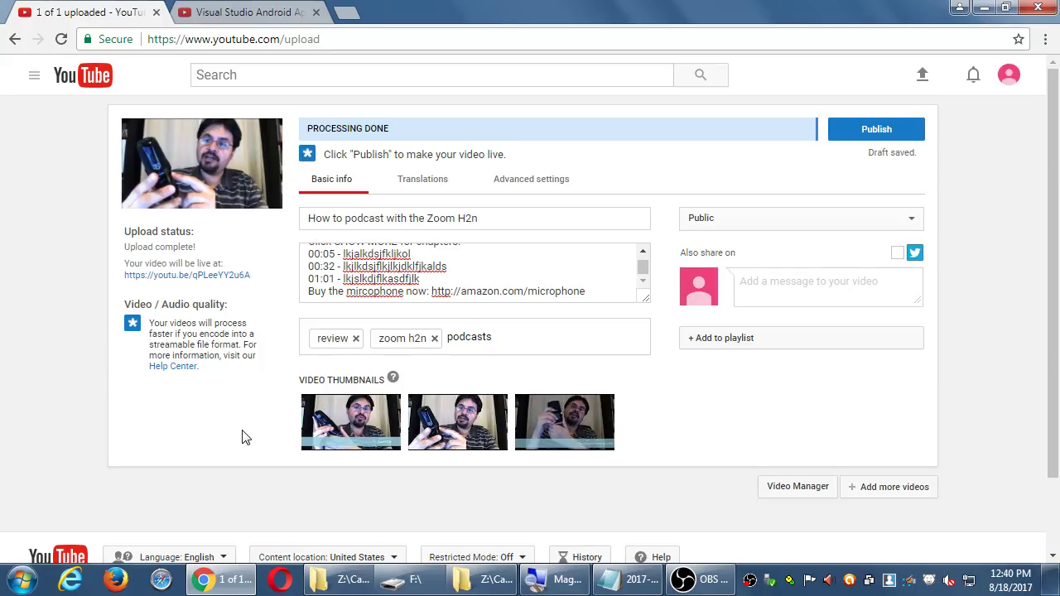
key(Return)
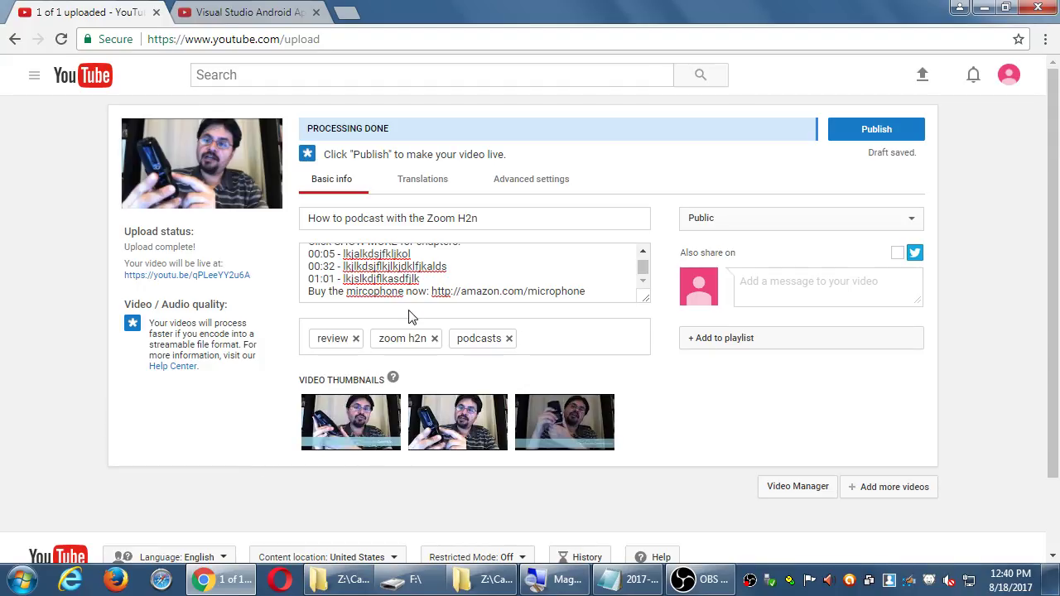
- Try each visibility option in turn (Unlisted, Private, Scheduled), ending on Public
click(795, 224)
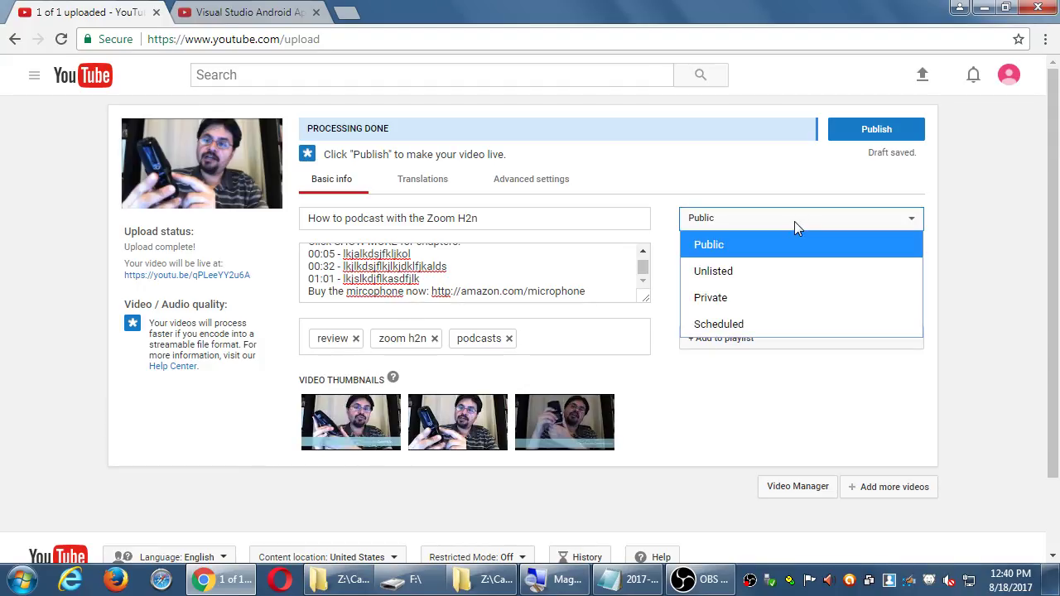
click(722, 270)
click(722, 224)
click(720, 297)
click(718, 222)
click(727, 320)
click(721, 225)
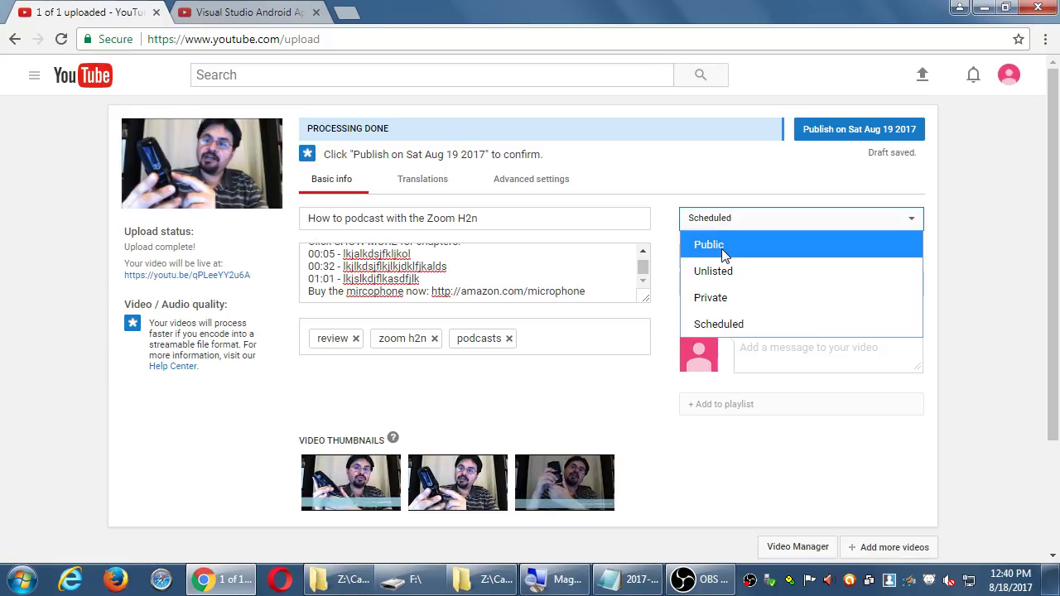
click(724, 248)
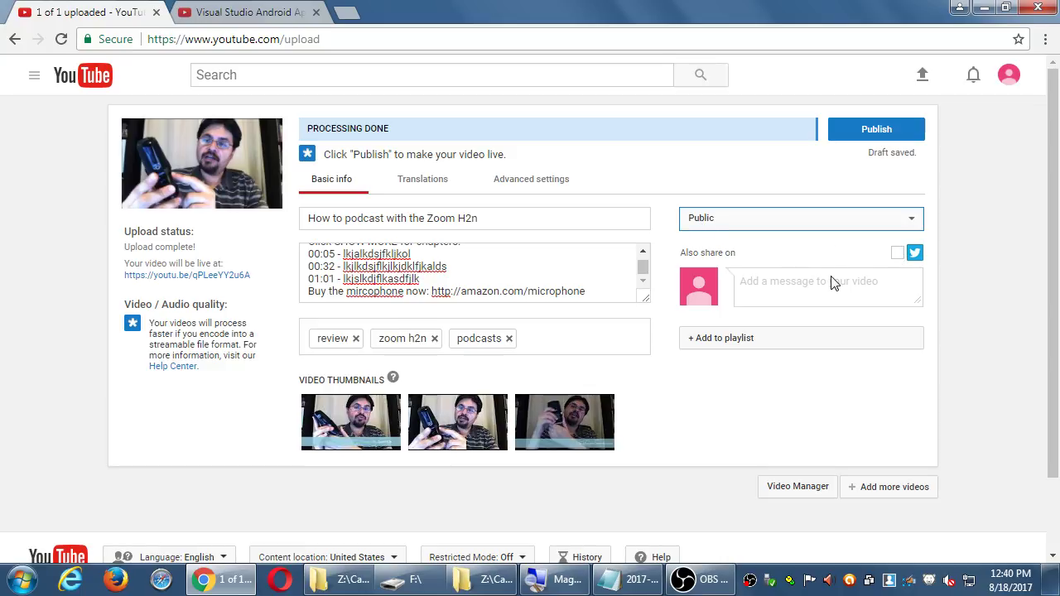
- Set visibility to Unlisted, then Private, and open and cancel the Share dialog
click(760, 221)
click(742, 271)
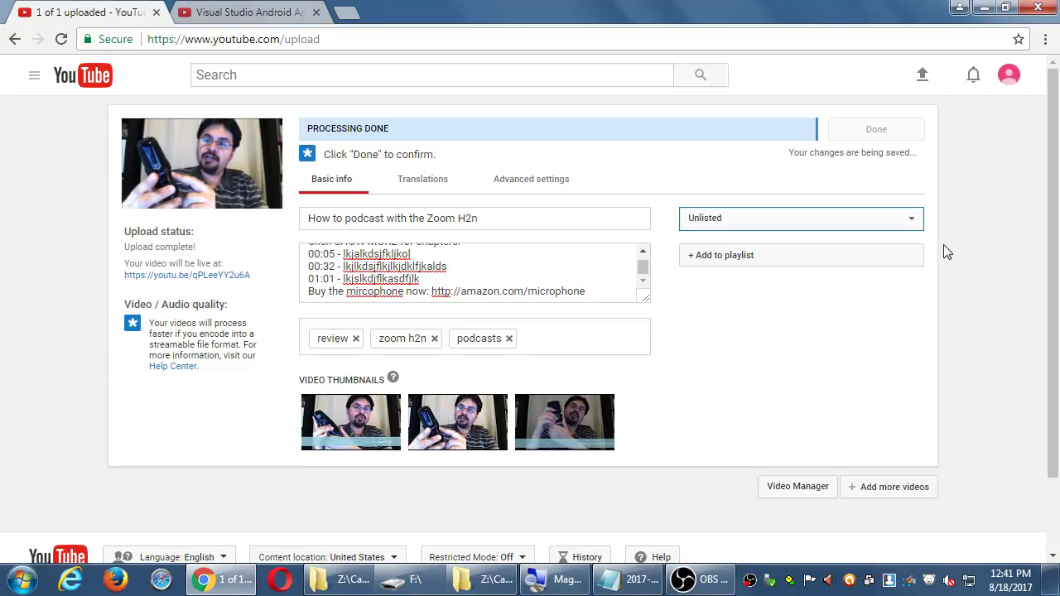
click(895, 220)
click(783, 297)
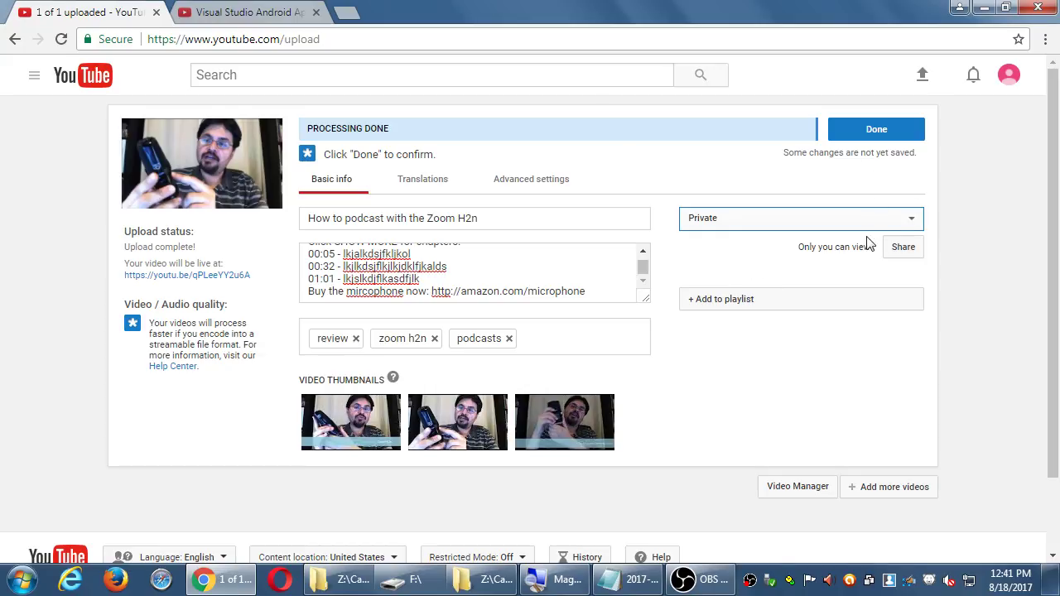
drag(808, 252, 842, 253)
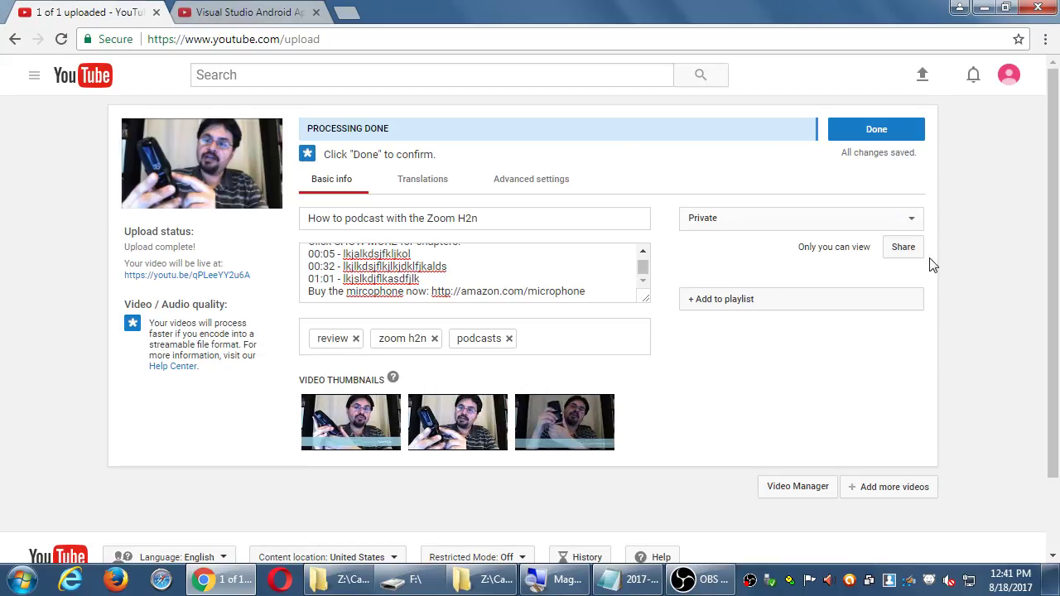
click(911, 251)
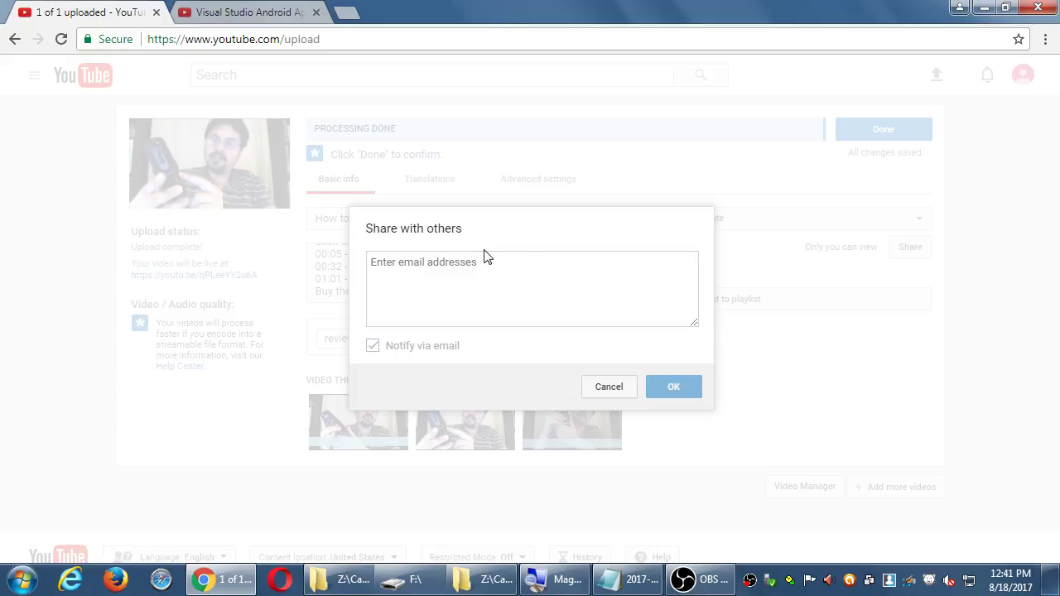
click(595, 388)
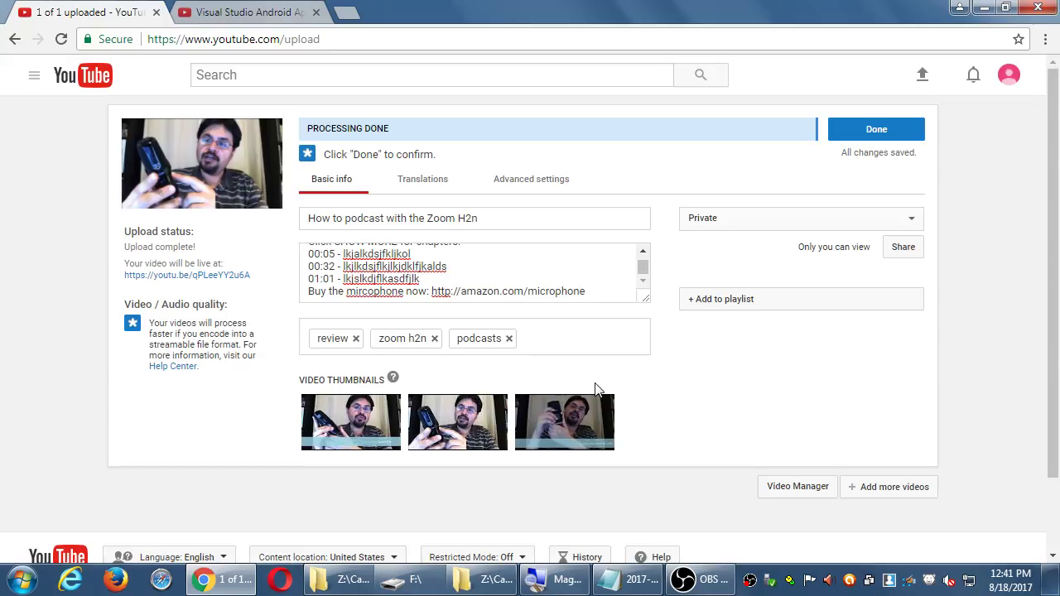
click(754, 235)
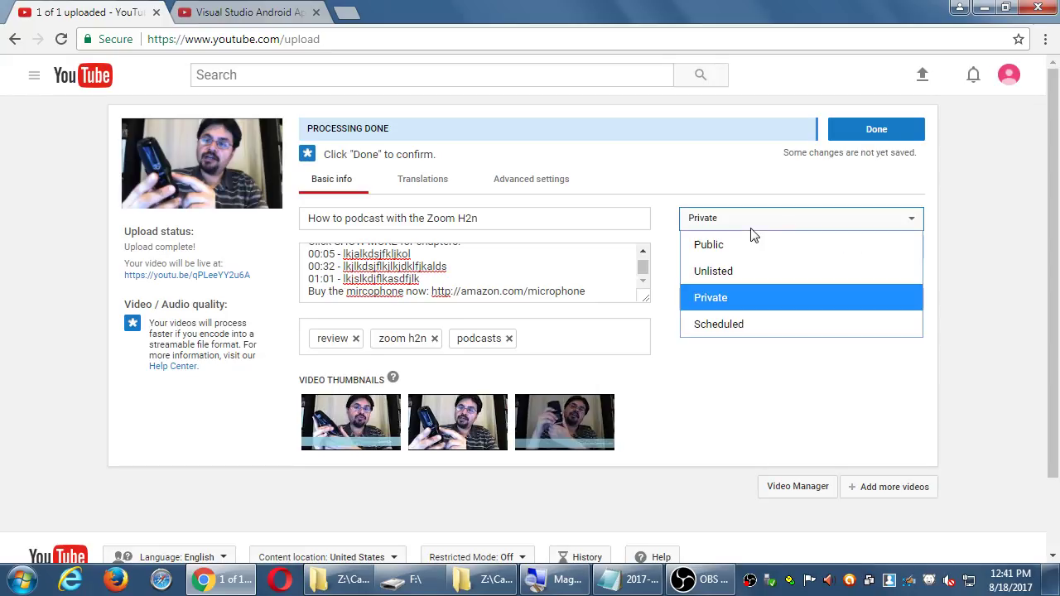
- Schedule the video for Aug 21, 2017 at 8:00 AM, then revert its visibility to Public
click(748, 318)
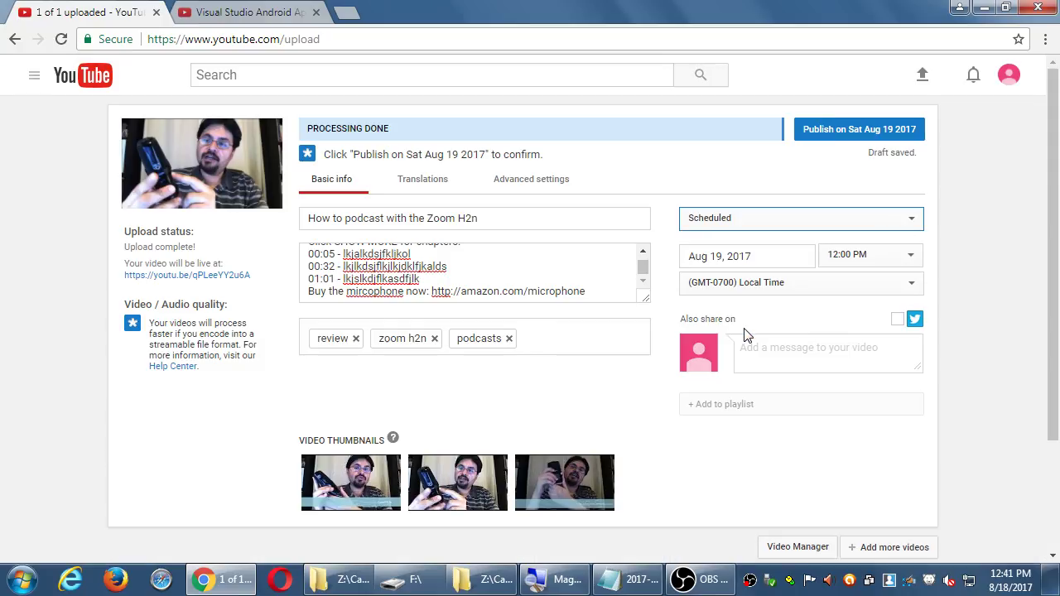
click(784, 255)
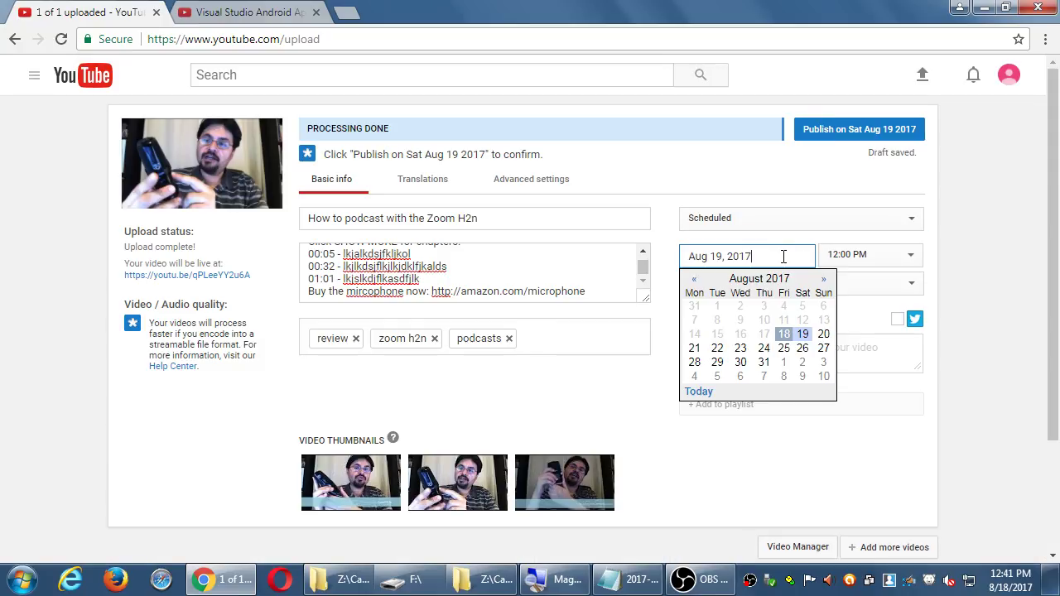
click(694, 349)
click(867, 260)
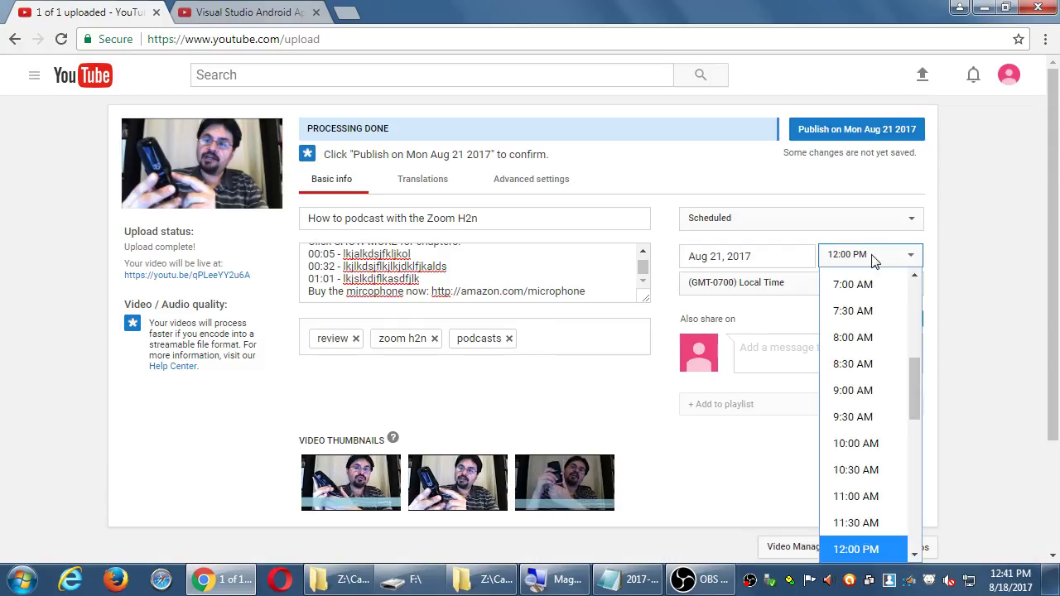
scroll(878, 331, up, 1)
click(868, 358)
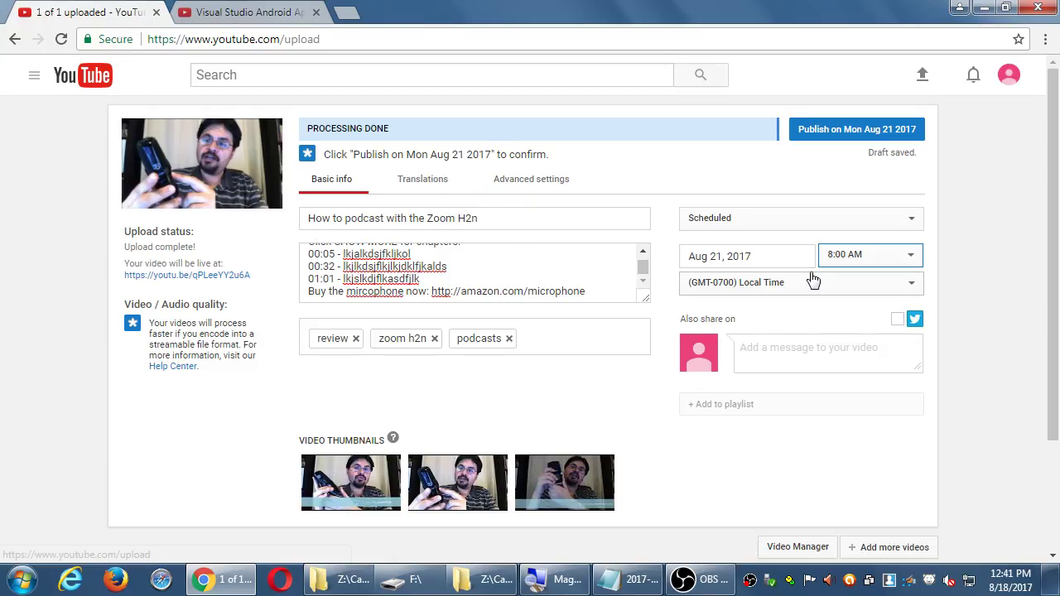
click(826, 226)
click(812, 246)
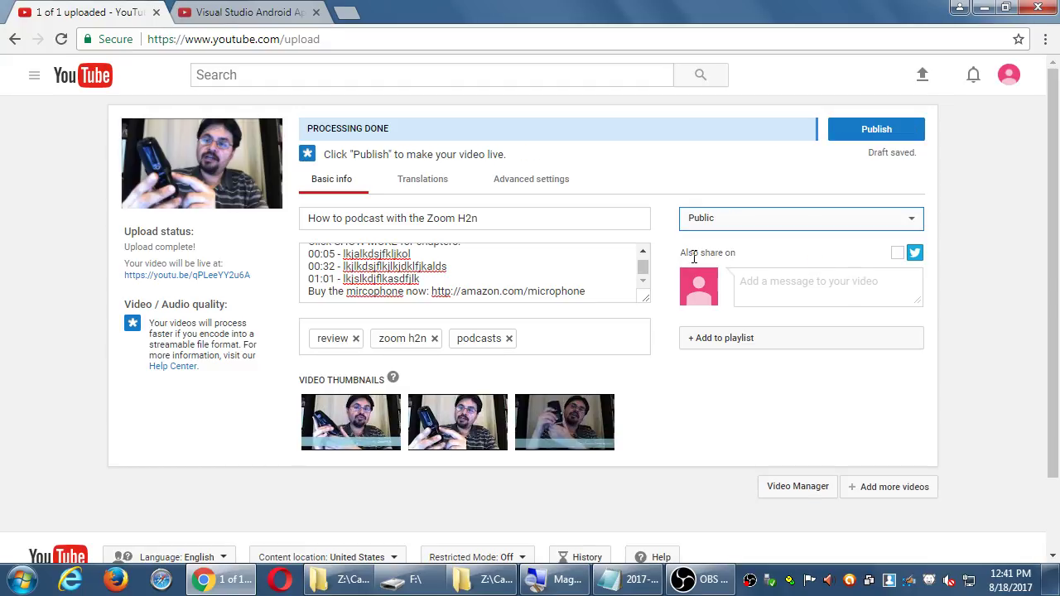
- Make the video Private and try the sharing dialog, typing test text then dismissing it
drag(692, 255, 734, 254)
click(982, 279)
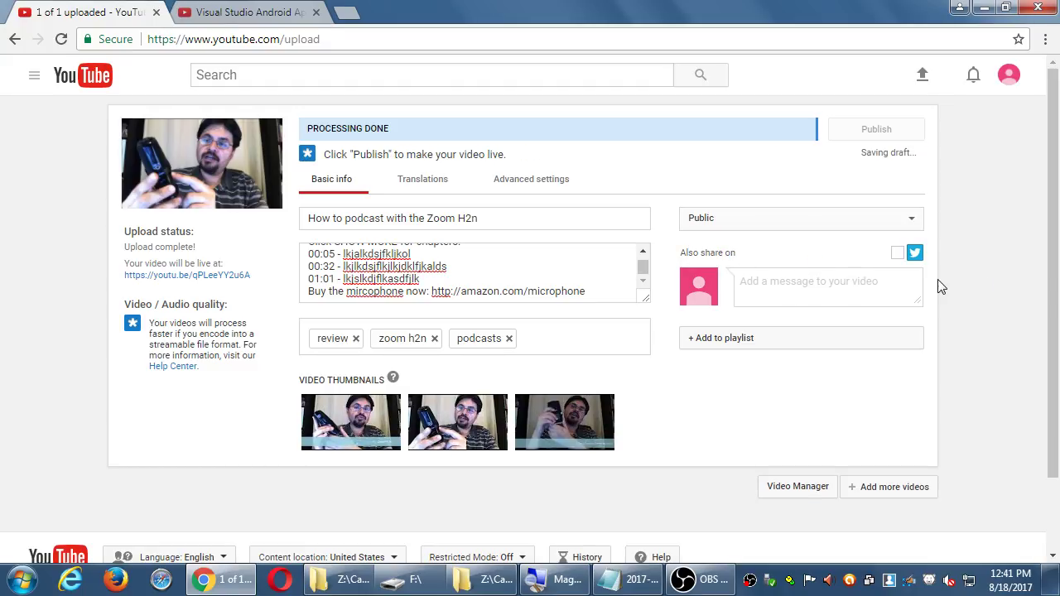
click(790, 220)
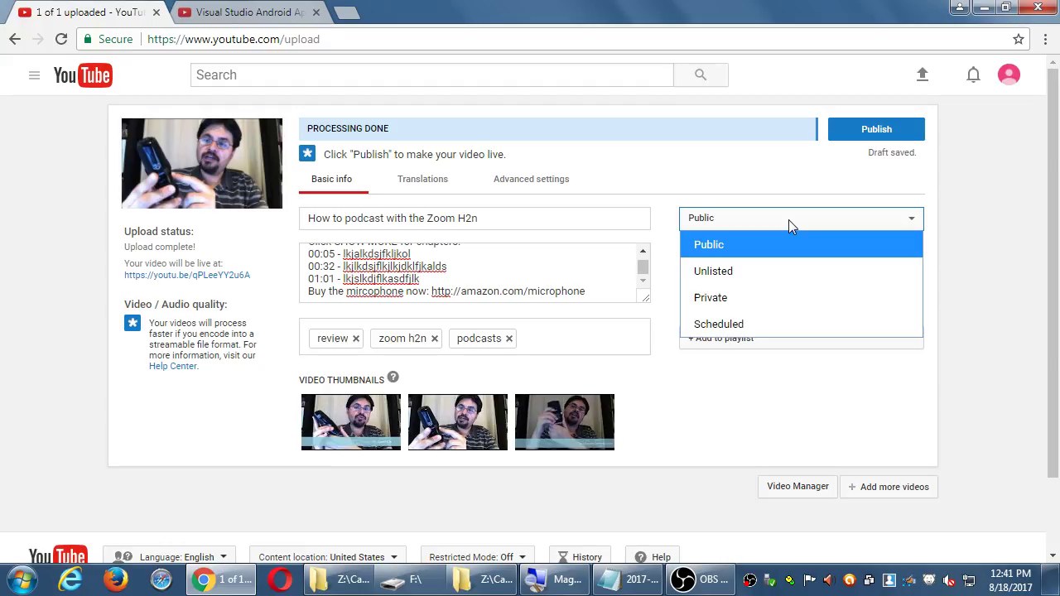
click(740, 308)
click(901, 252)
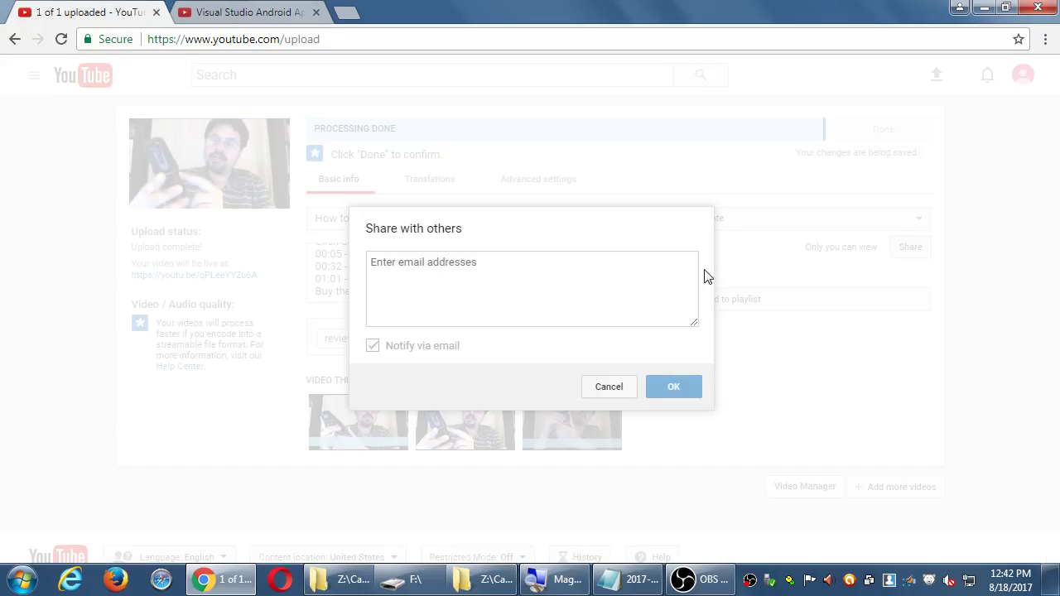
click(455, 281)
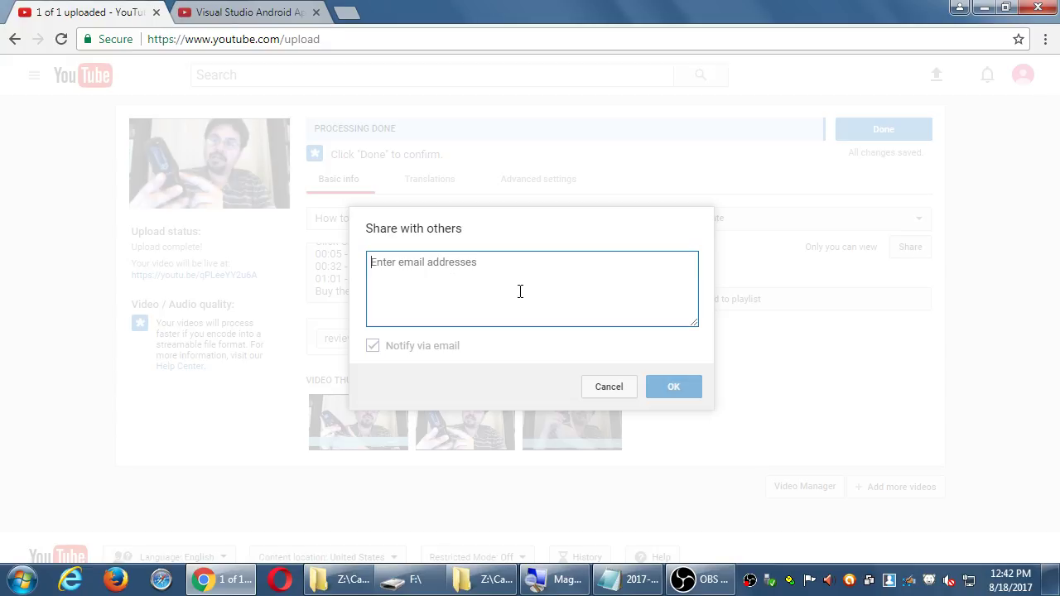
text(ljjlkjljl)
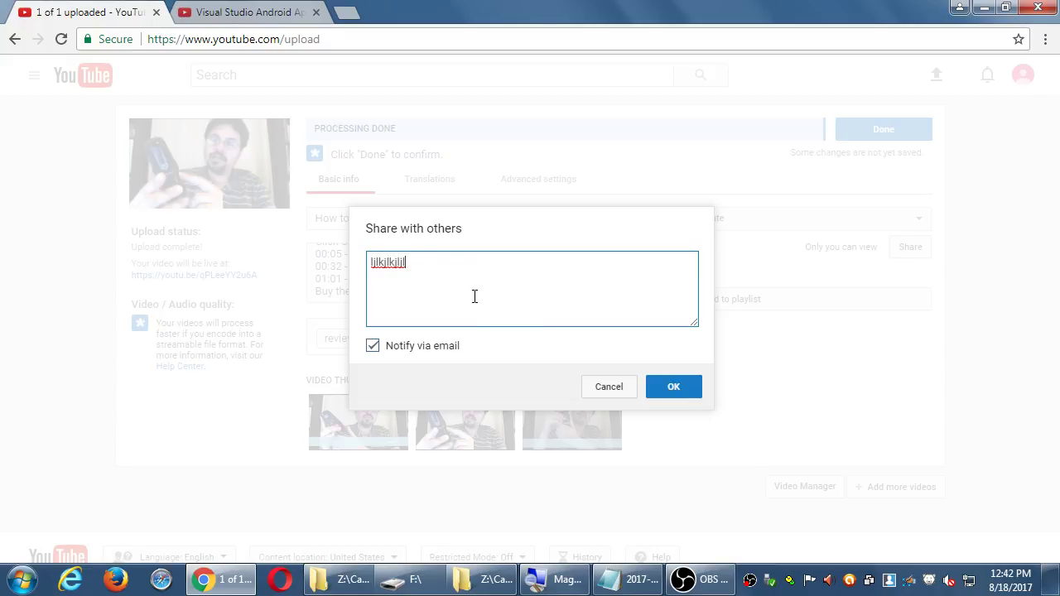
key(Escape)
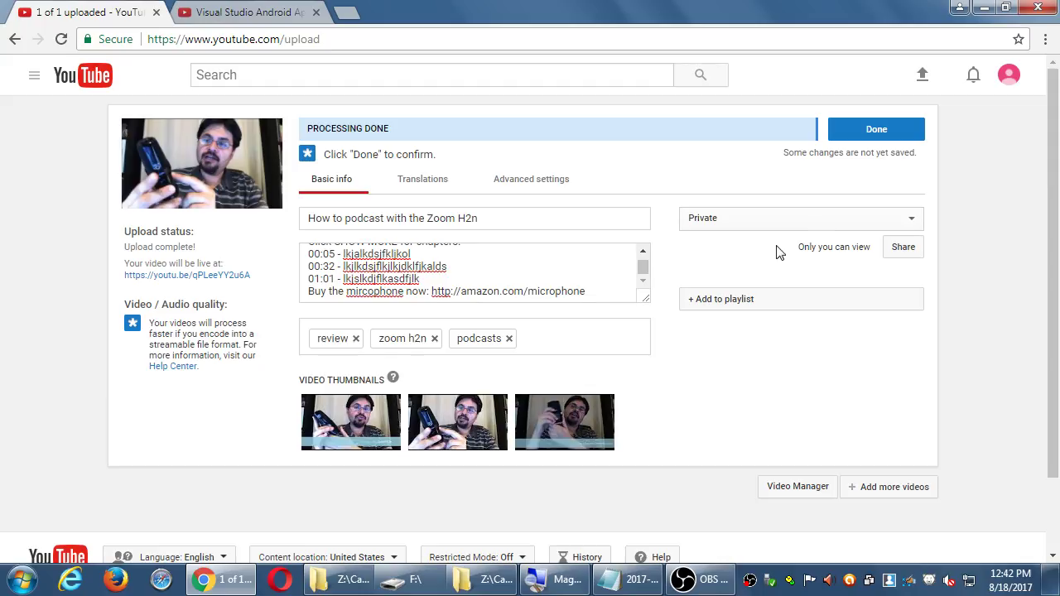
- Reopen sharing, enter two e-mail addresses on separate lines, then cancel without sending
click(897, 250)
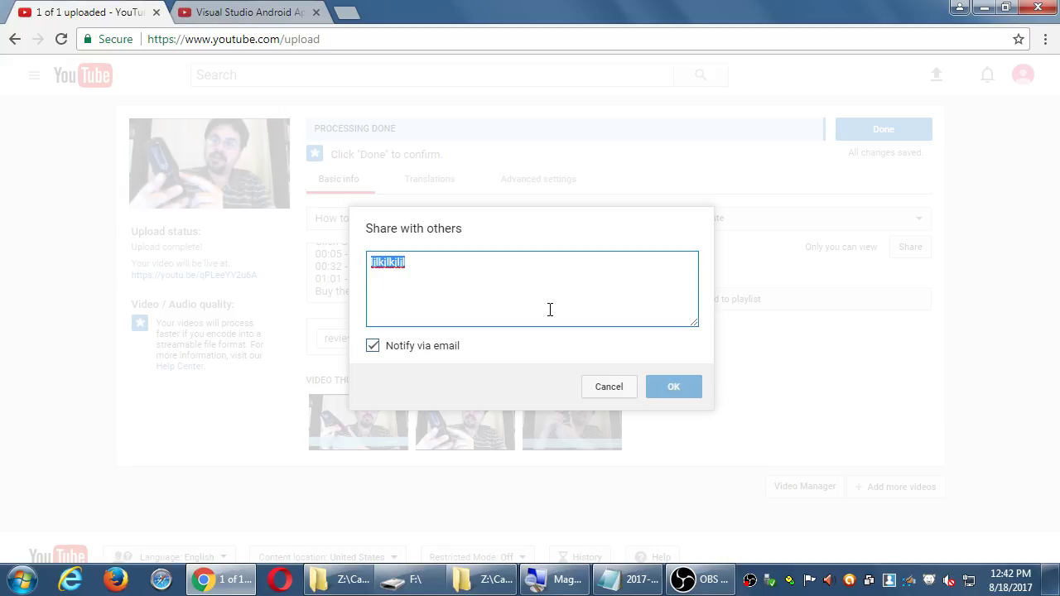
key(BackSpace)
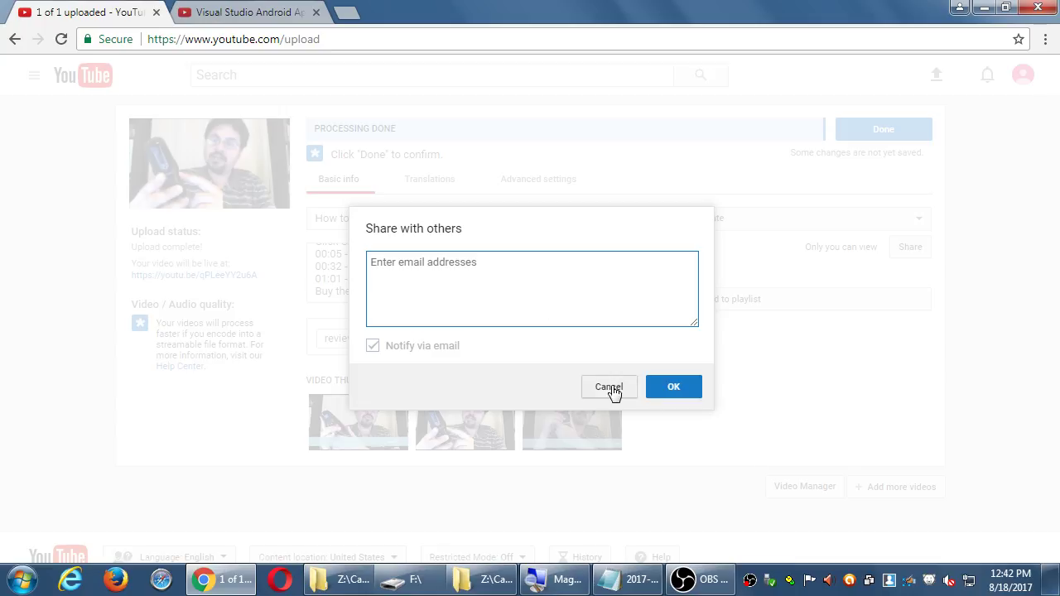
text(joh@n.com)
key(Return)
text(jan.@ljsaldkfj)
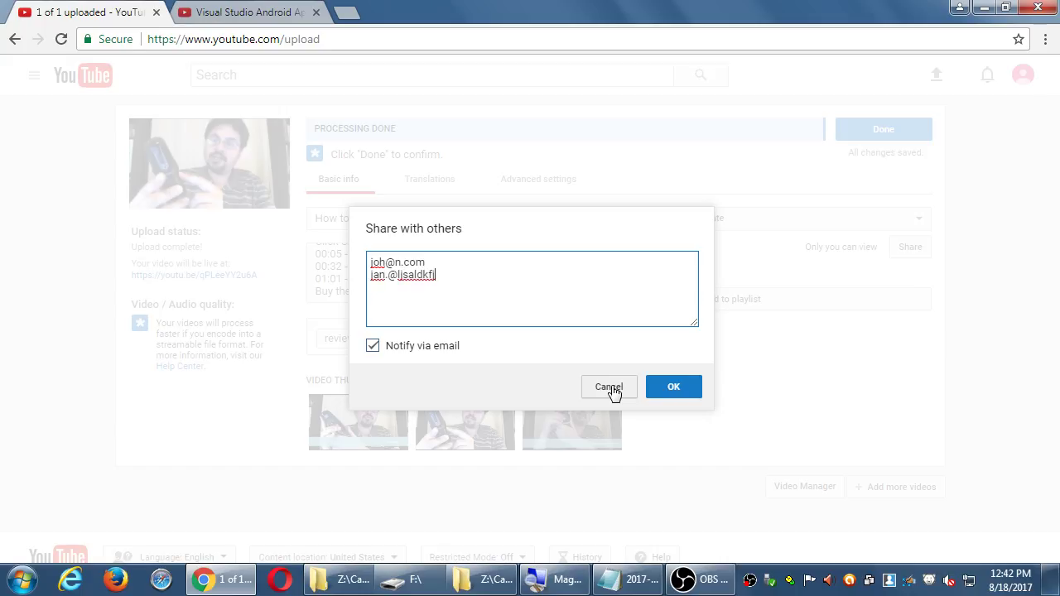
click(611, 388)
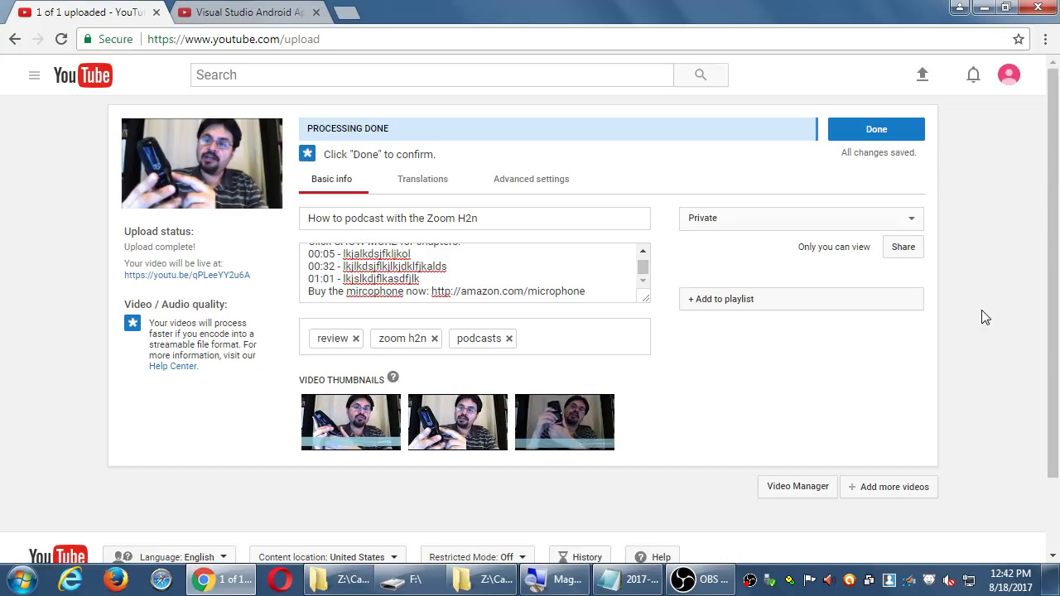
- Set the video's visibility to Public and leave it unchanged when reopening the privacy choices
click(704, 226)
click(708, 245)
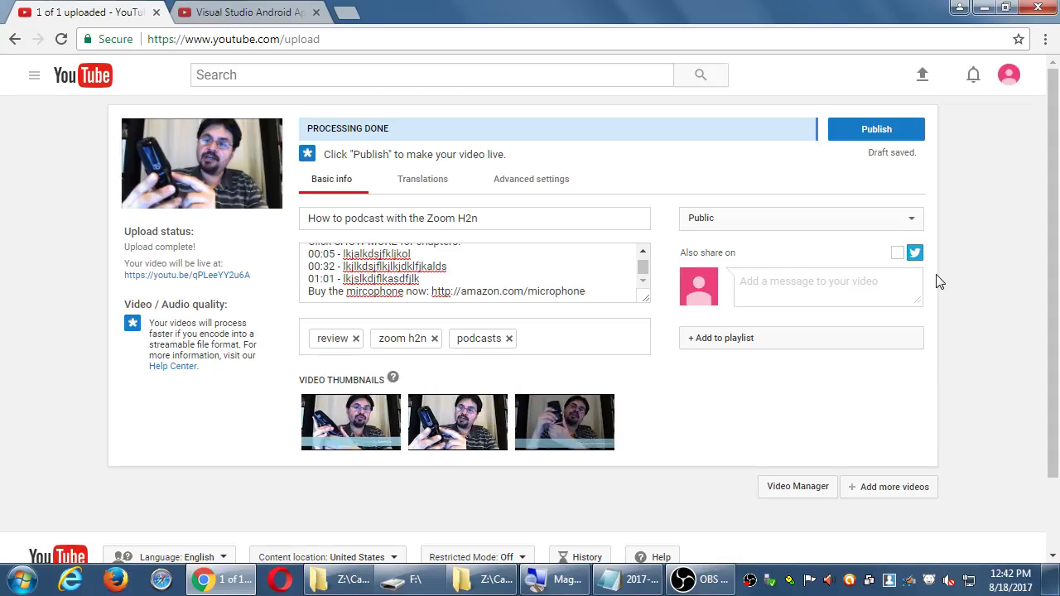
click(867, 221)
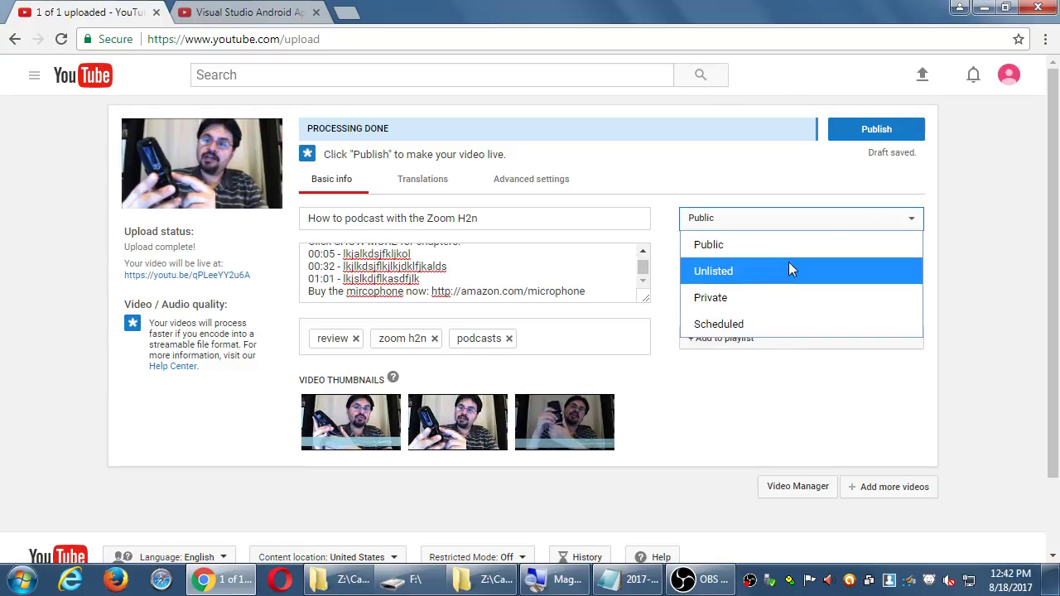
click(992, 260)
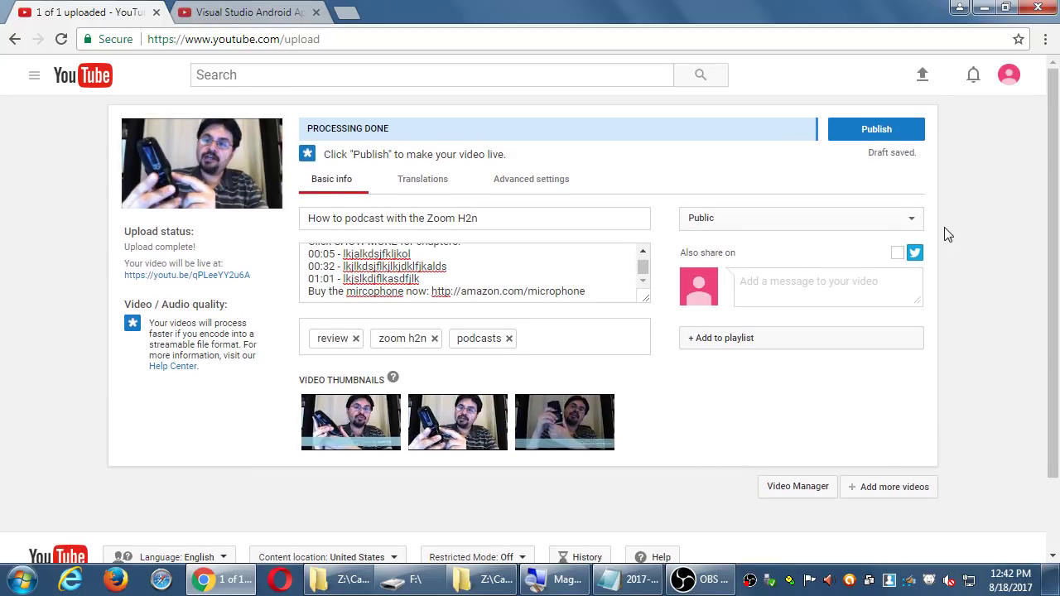
click(891, 221)
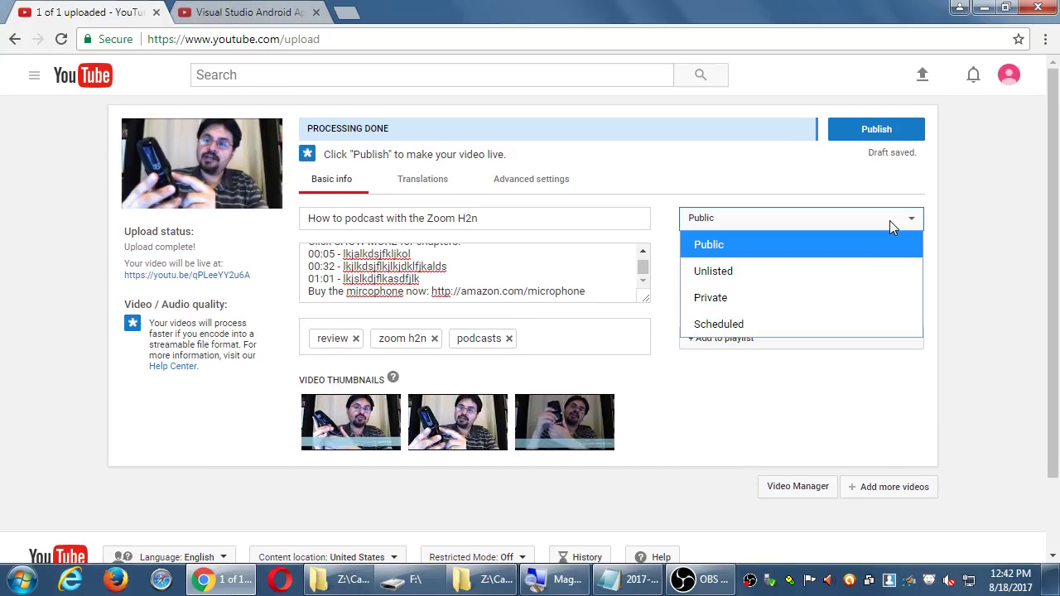
click(981, 232)
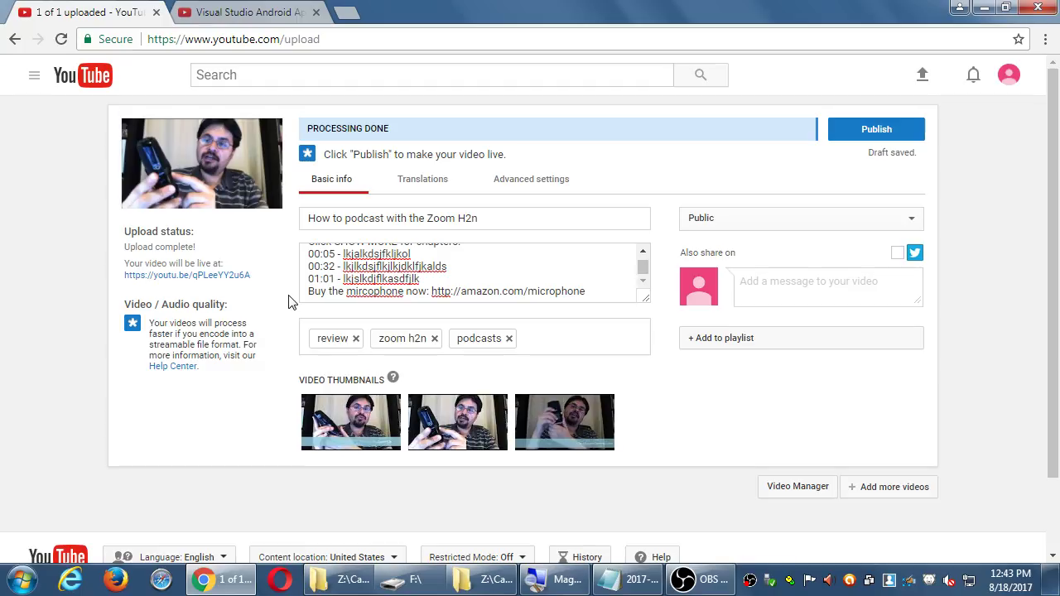
- Create a new playlist named 'Reviews' from the playlist list, adding the draft video to it
click(734, 345)
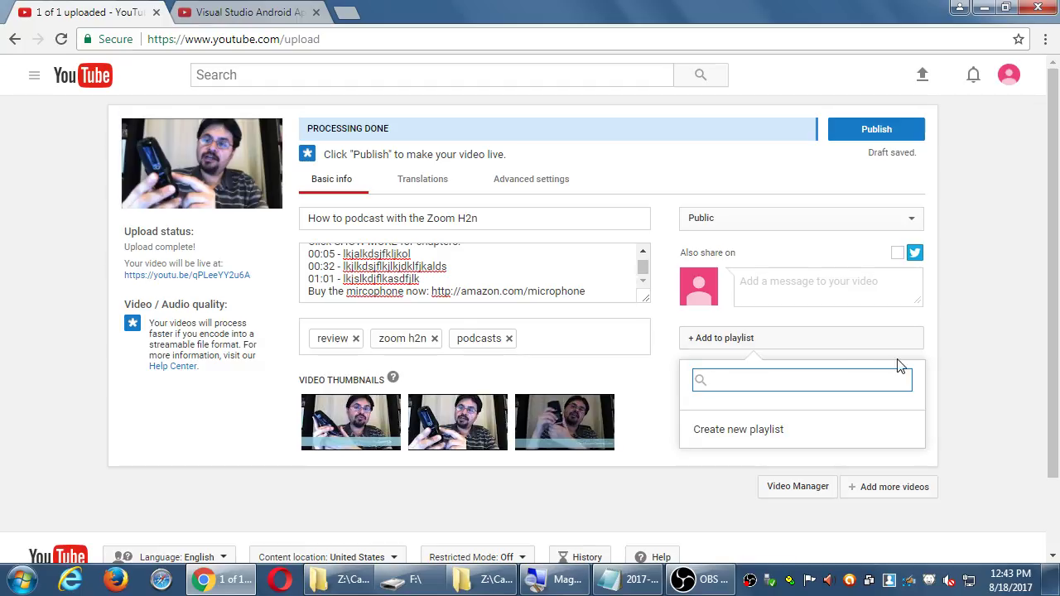
click(983, 334)
click(786, 340)
click(999, 321)
click(809, 346)
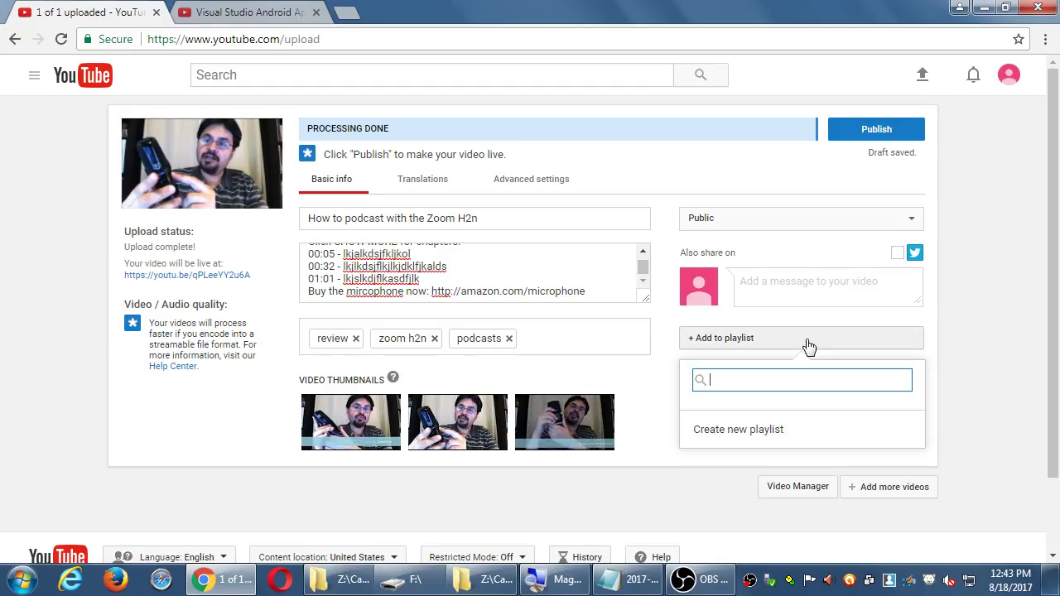
click(757, 430)
text(Reviews)
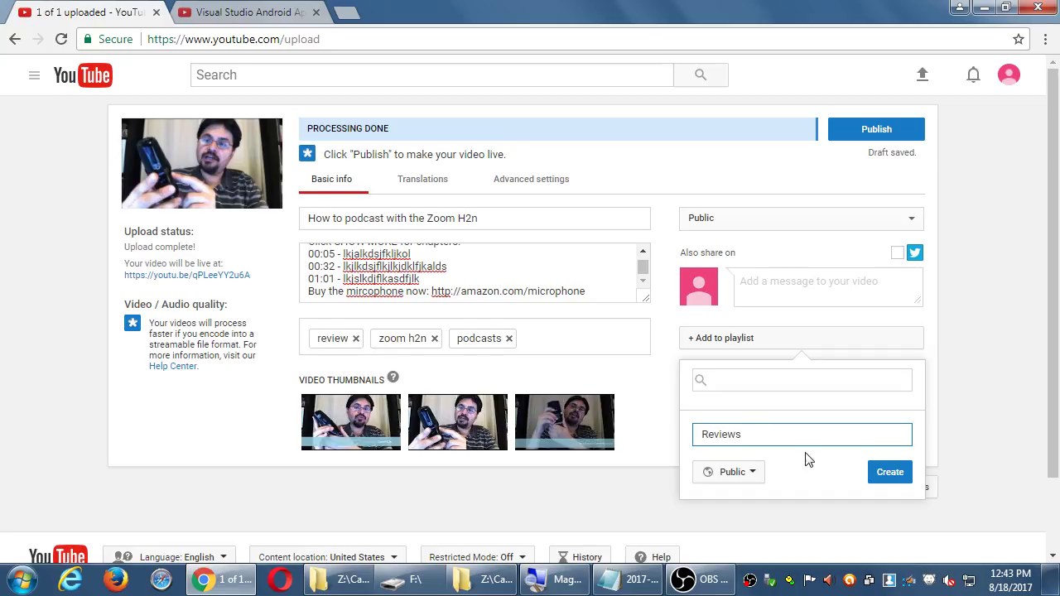
click(888, 472)
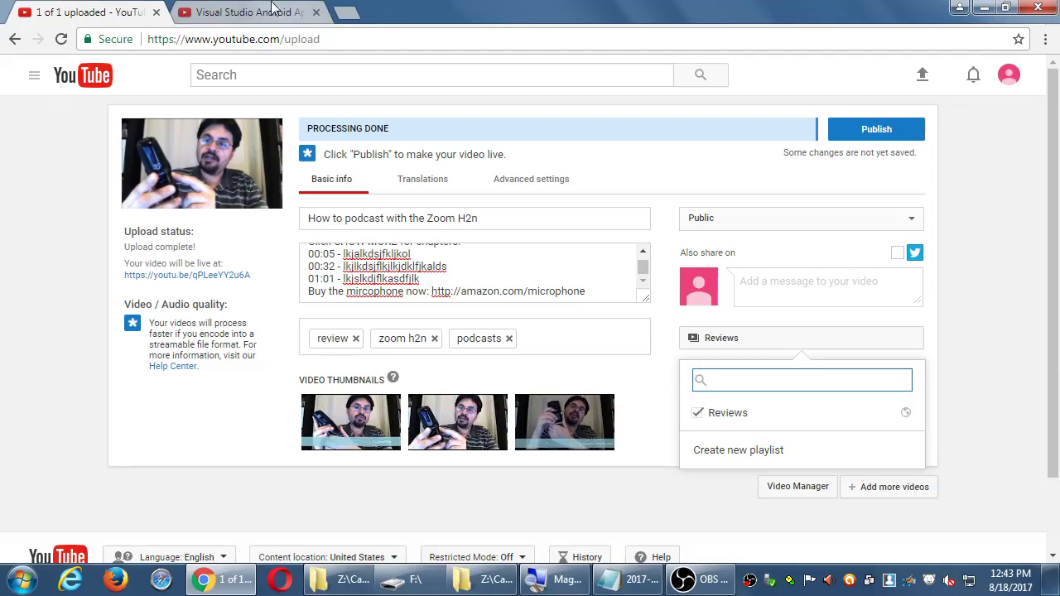
click(240, 12)
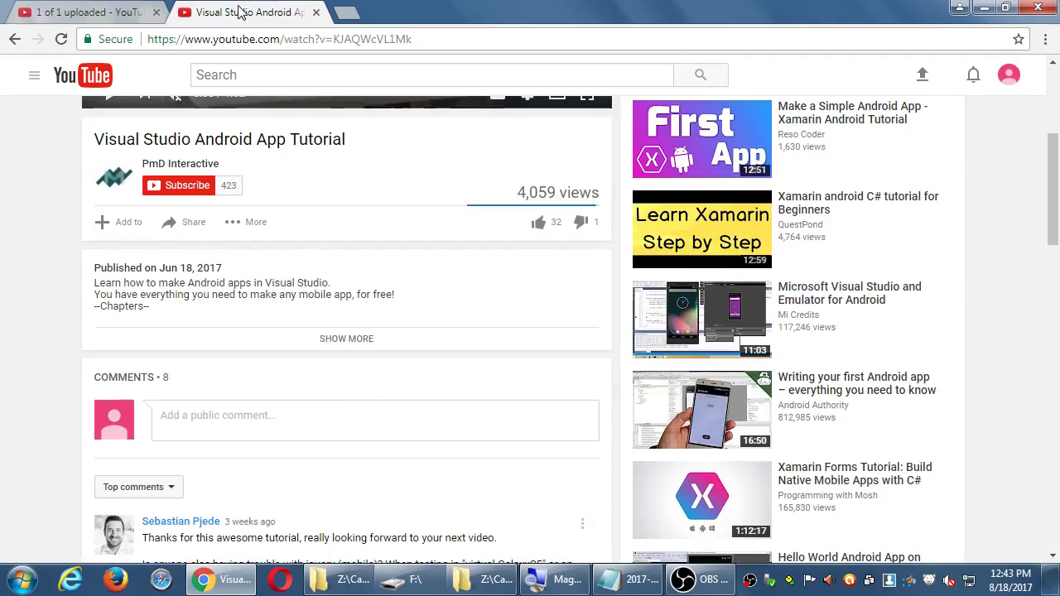
click(179, 164)
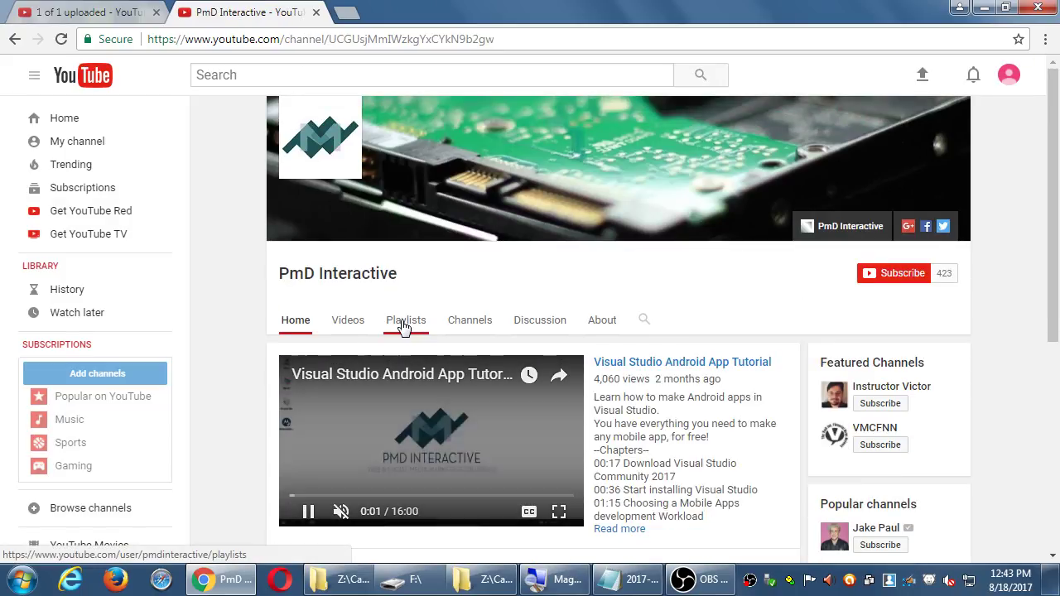
click(403, 326)
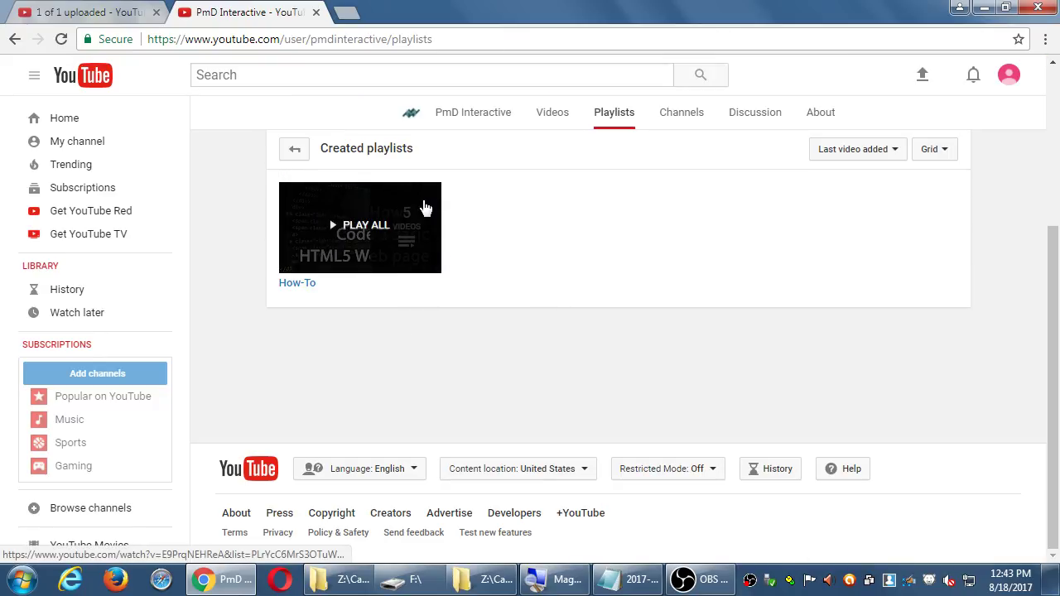
- Back on the upload page, create a new playlist named 'Audio' that includes the video
click(62, 12)
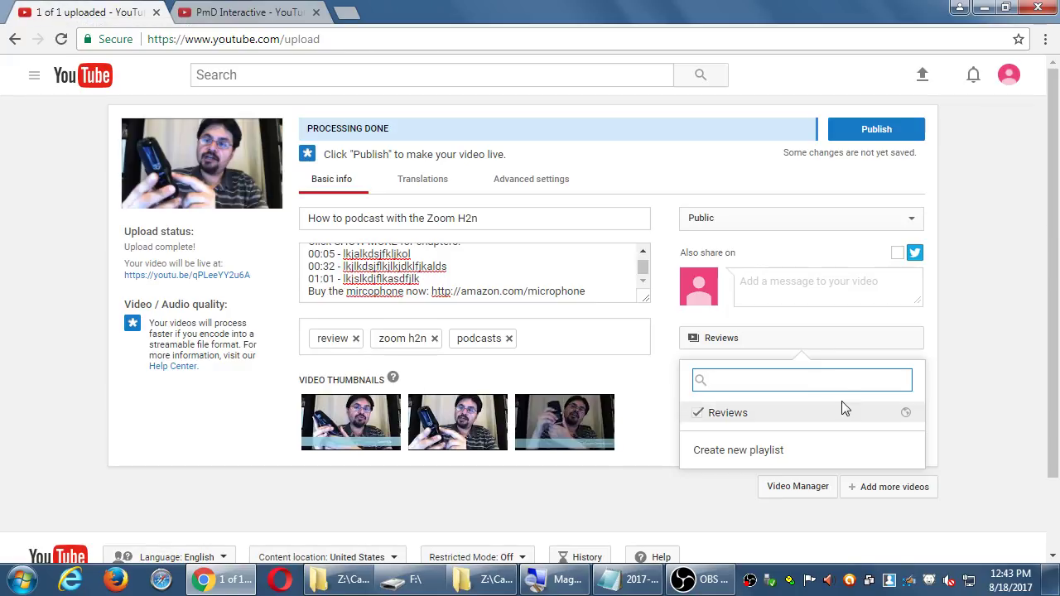
click(776, 448)
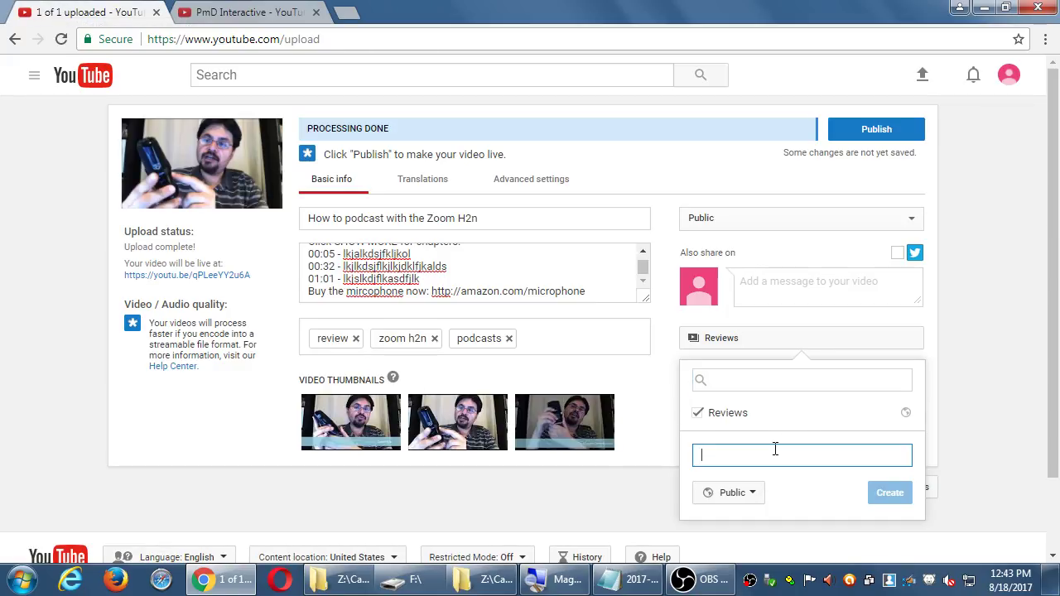
text(Audio)
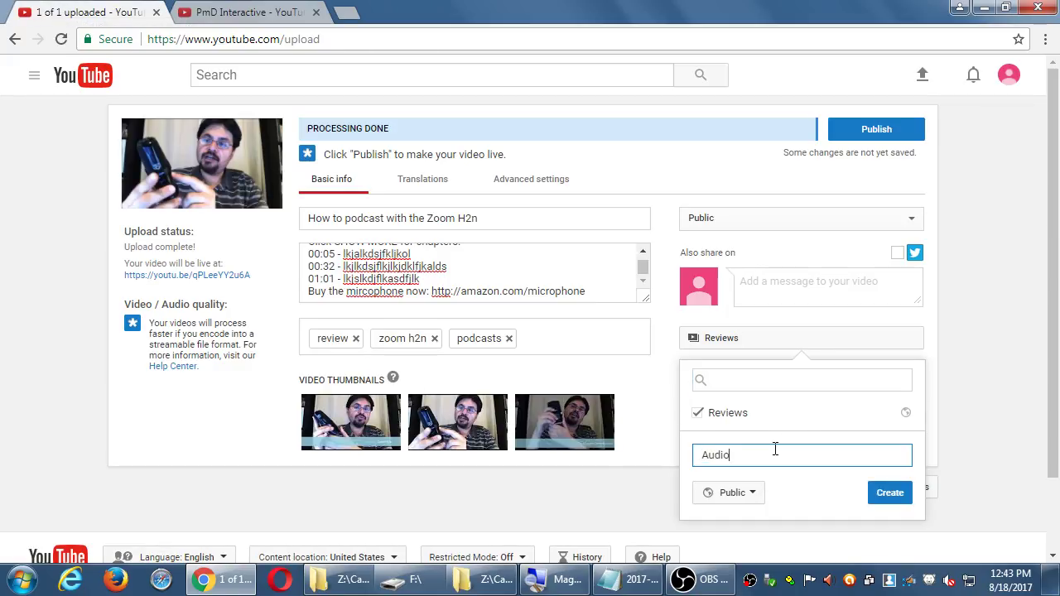
click(890, 490)
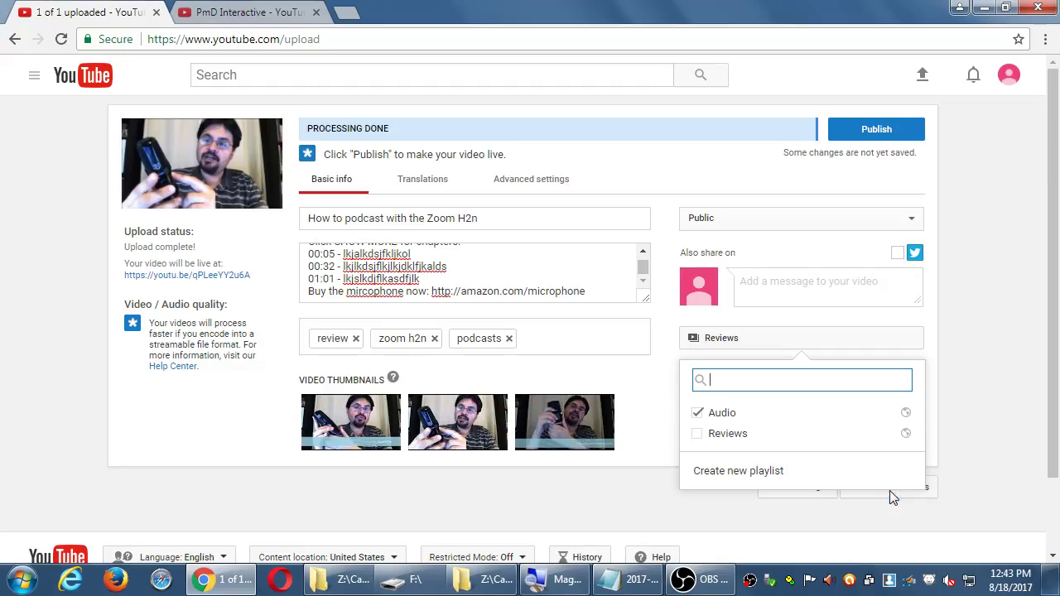
- Leave the video checked only in the Reviews playlist, with Audio unchecked
key(Down)
key(Return)
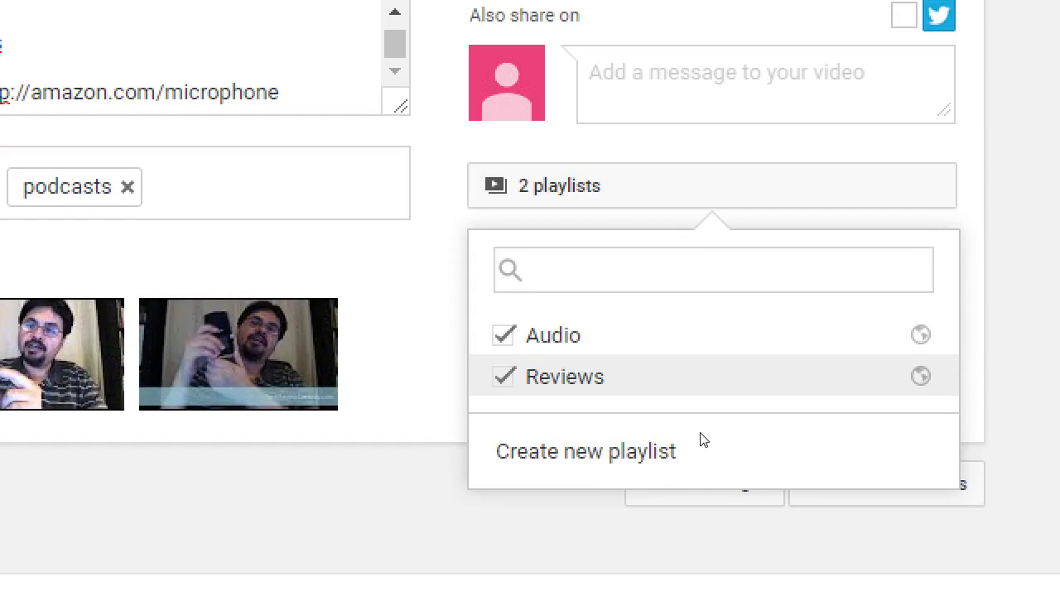
key(Return)
key(Up)
key(Return)
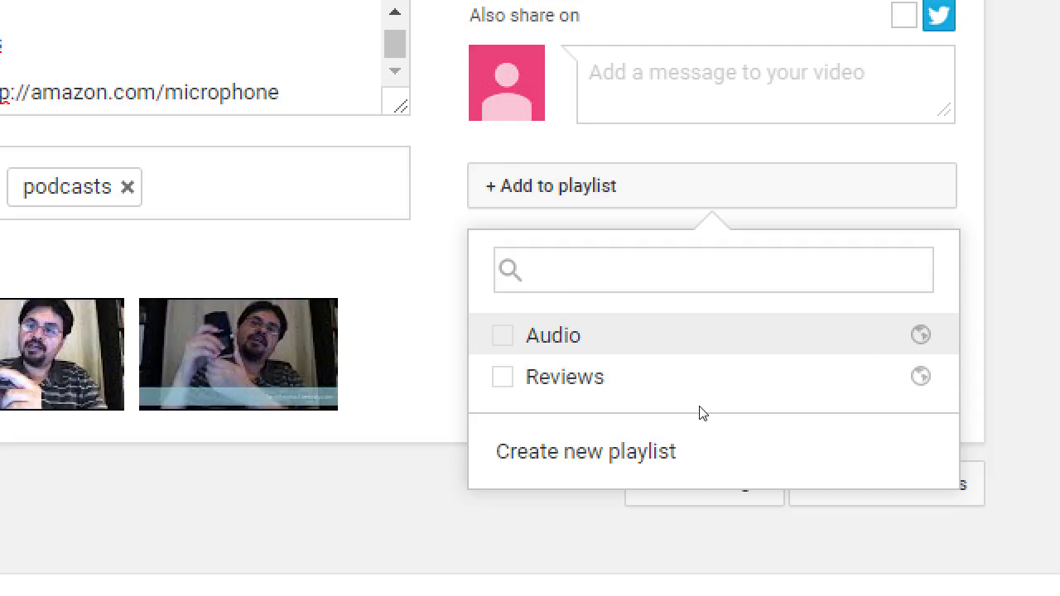
key(Down)
key(Return)
key(Up)
key(Return)
key(Down)
key(Return)
key(Up)
key(Return)
key(Down)
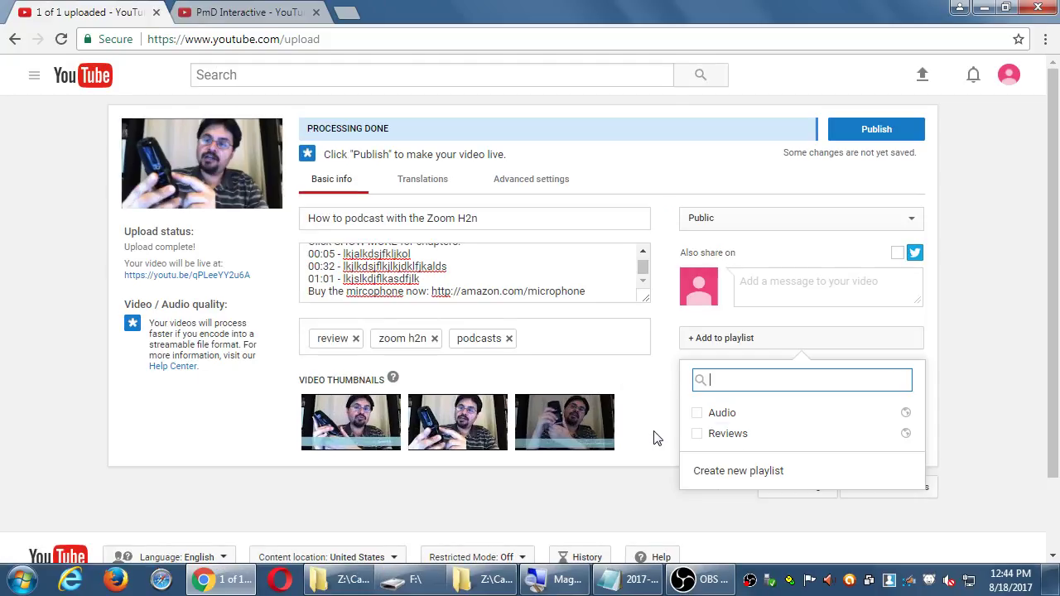
click(700, 435)
click(1004, 398)
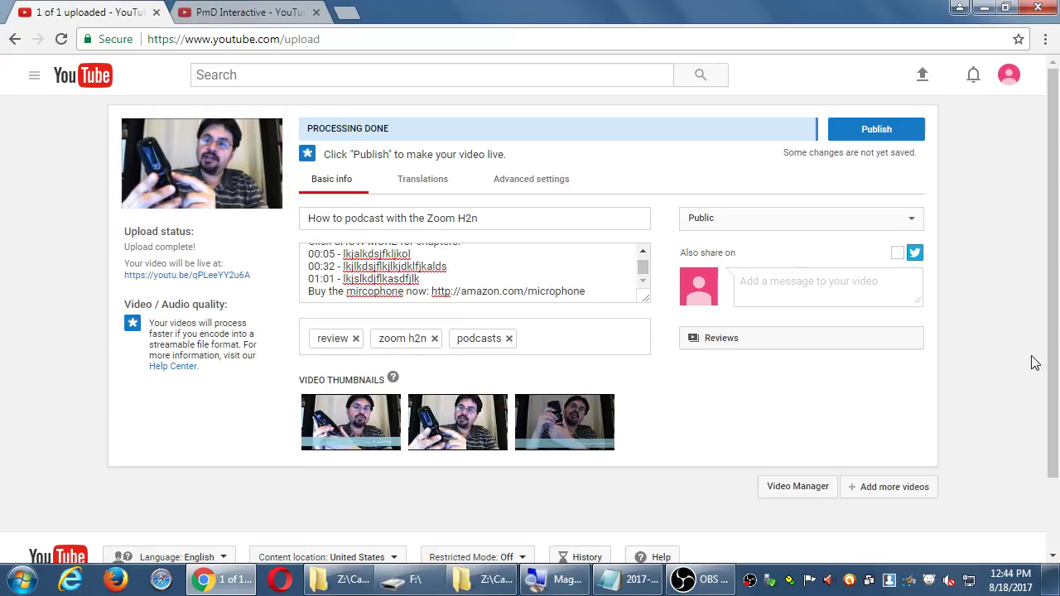
- Look through the Translations tab's language list, adding no translation
click(420, 182)
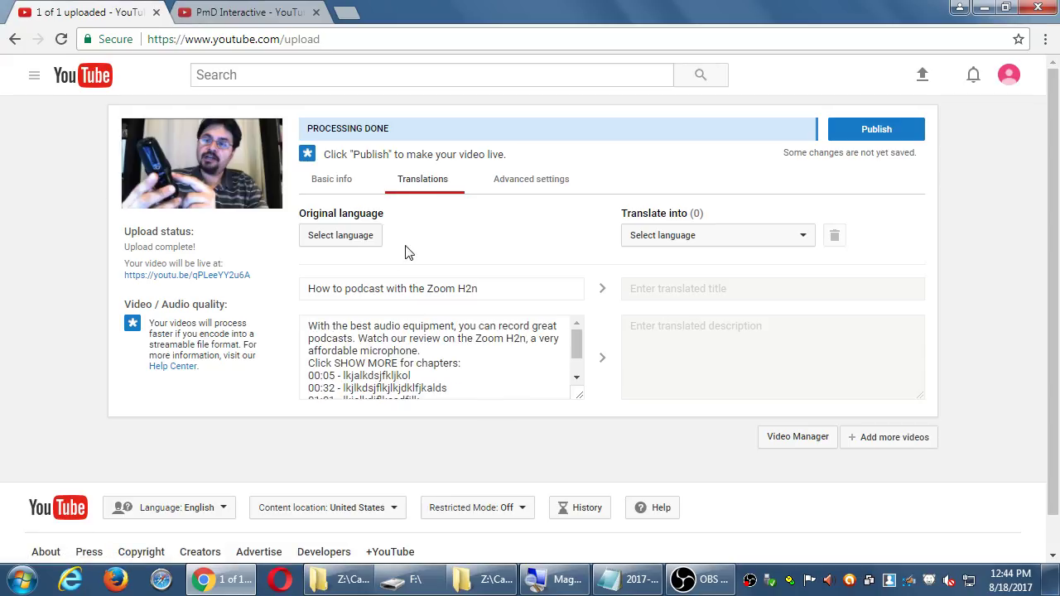
click(675, 239)
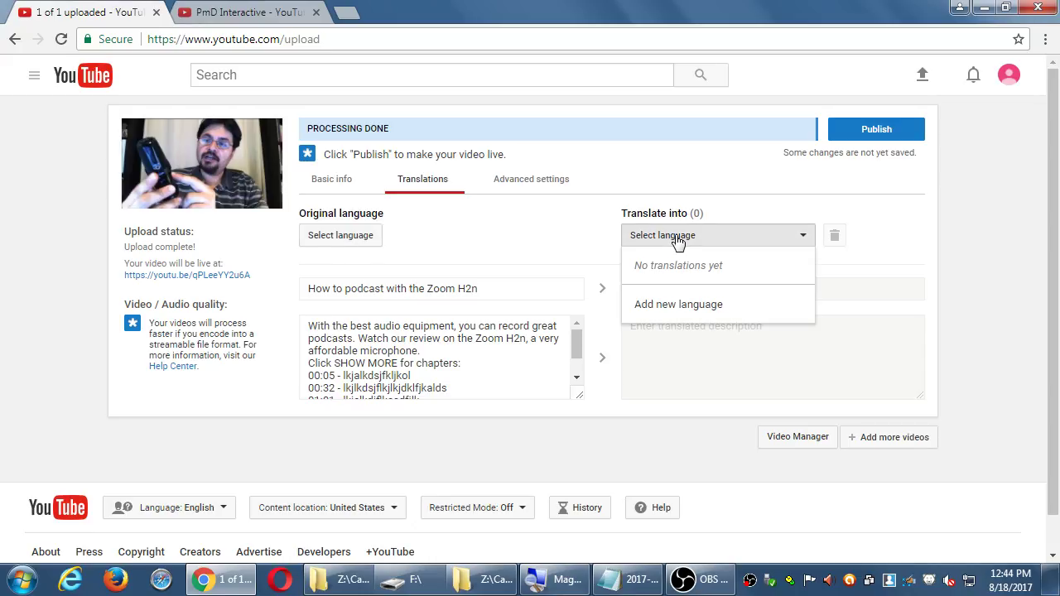
click(741, 397)
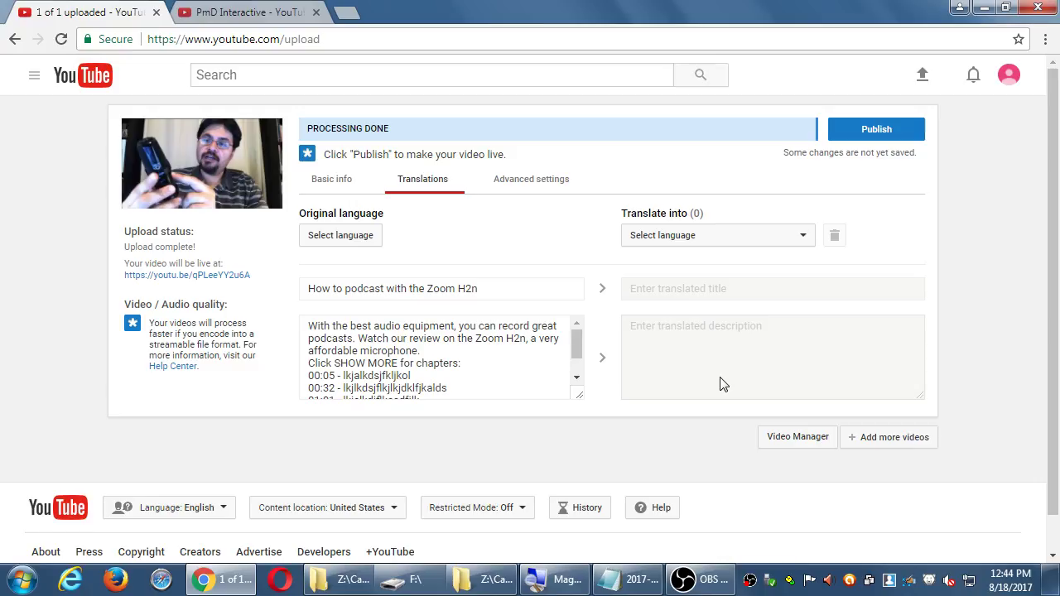
click(531, 184)
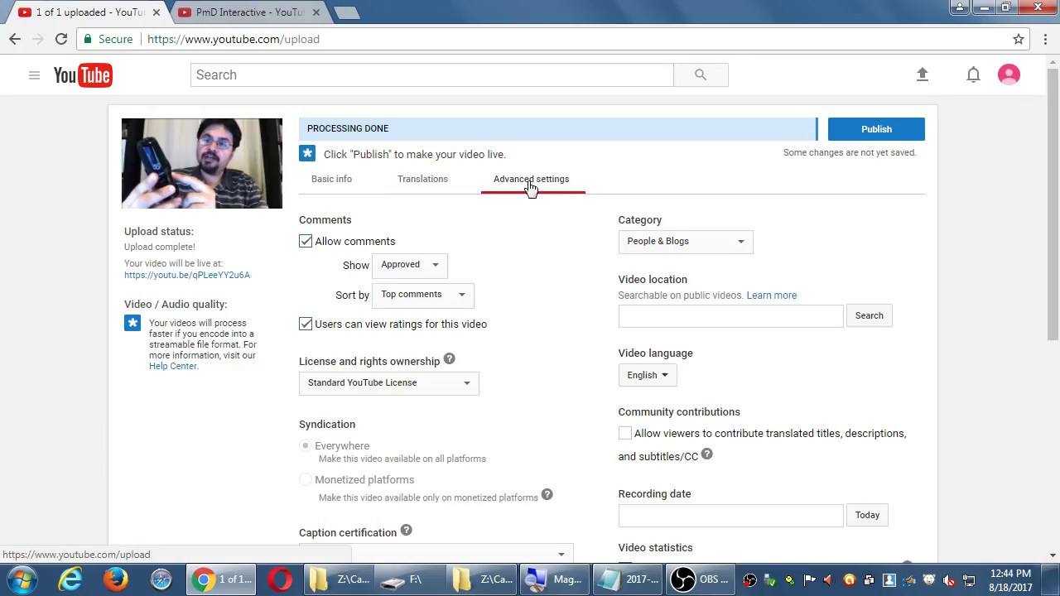
scroll(564, 286, down, 1)
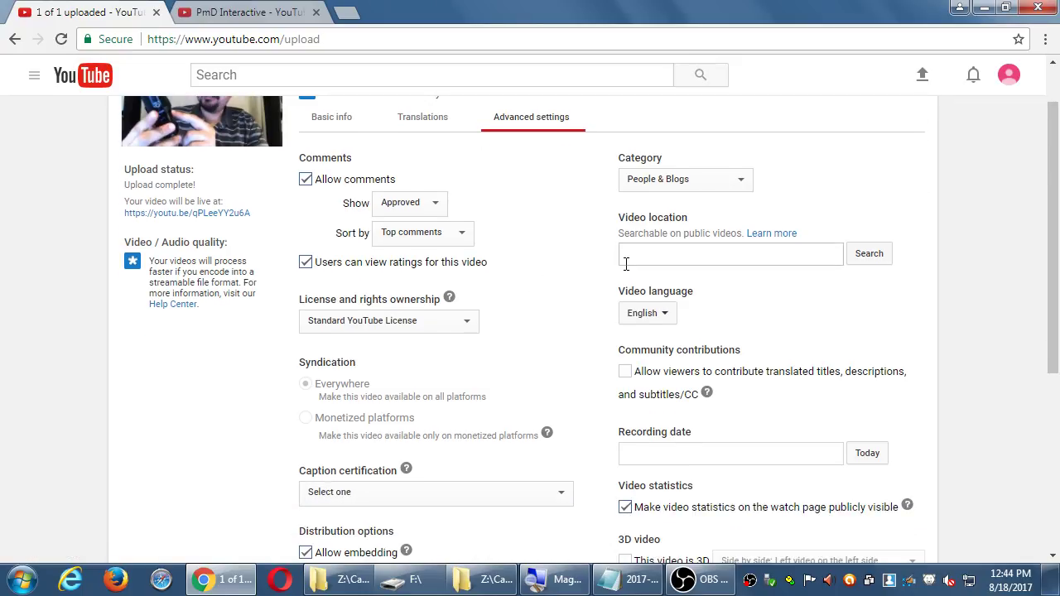
scroll(626, 265, down, 4)
scroll(627, 270, up, 3)
scroll(627, 270, up, 2)
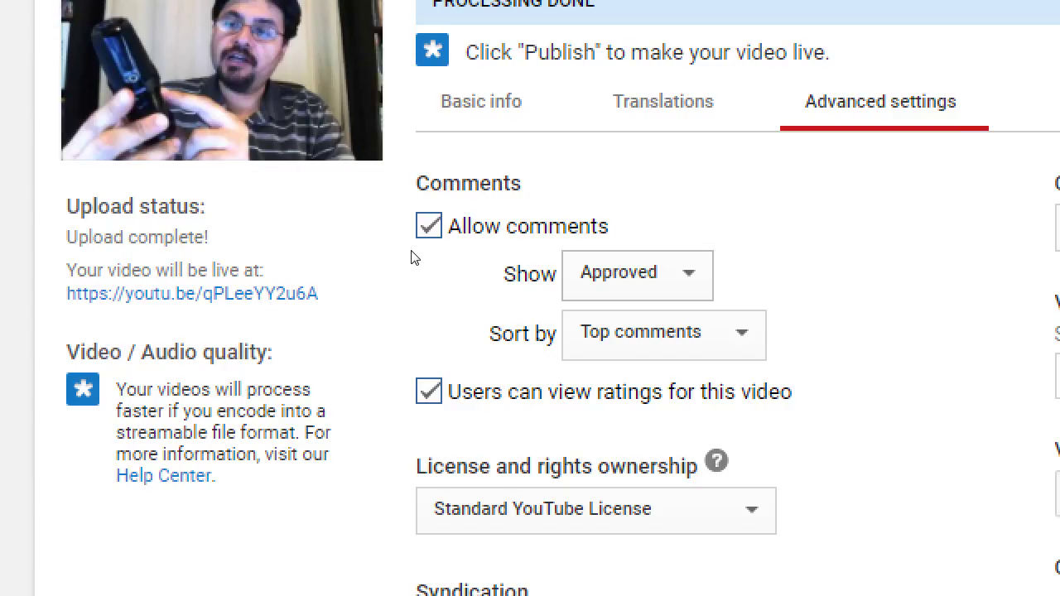
scroll(337, 244, up, 1)
key(space)
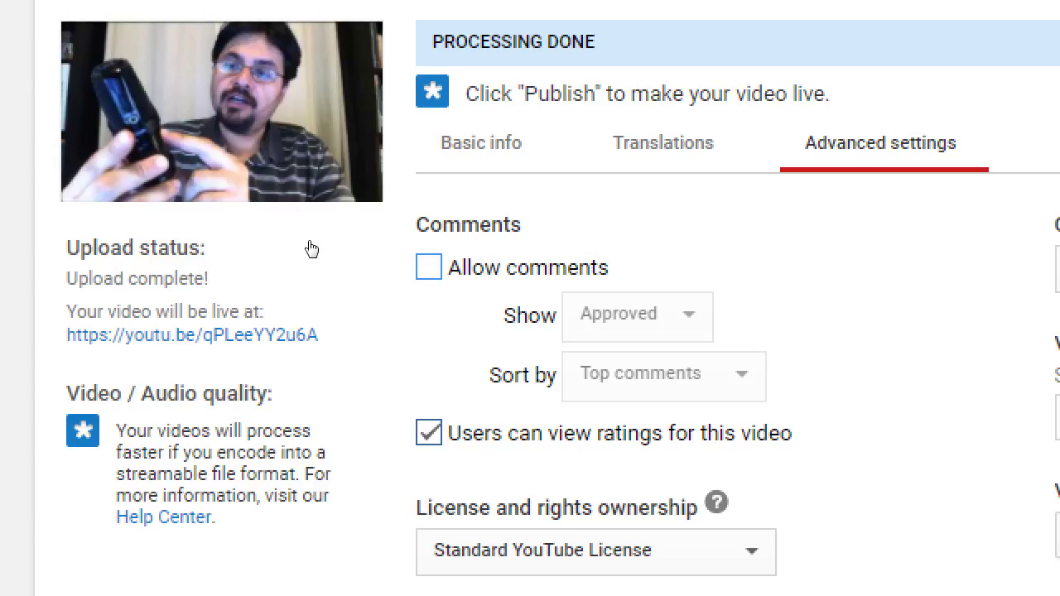
key(space)
key(Tab)
key(space)
key(Up)
key(Return)
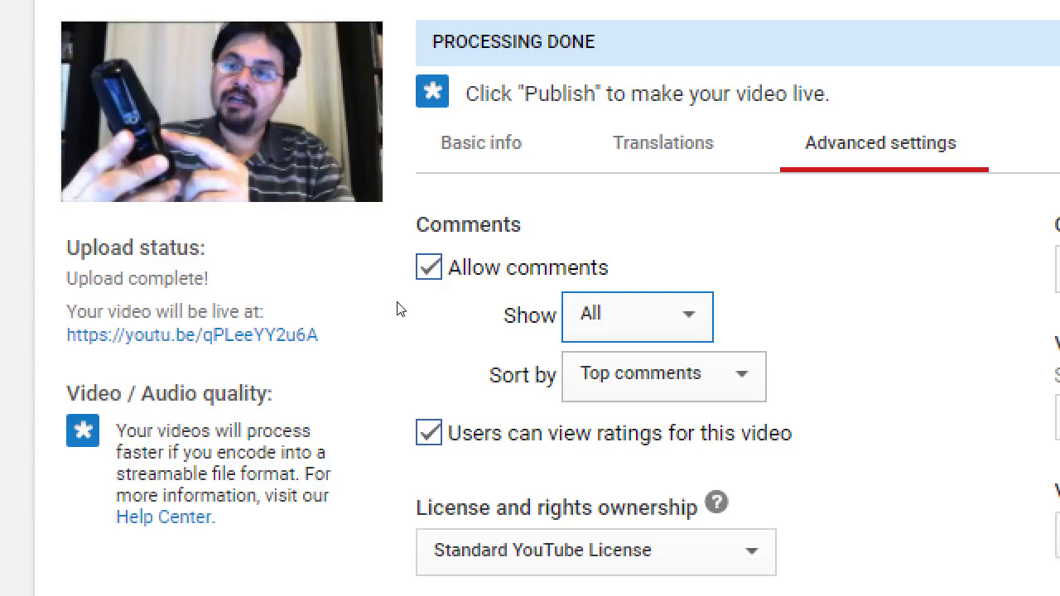
key(Tab)
key(space)
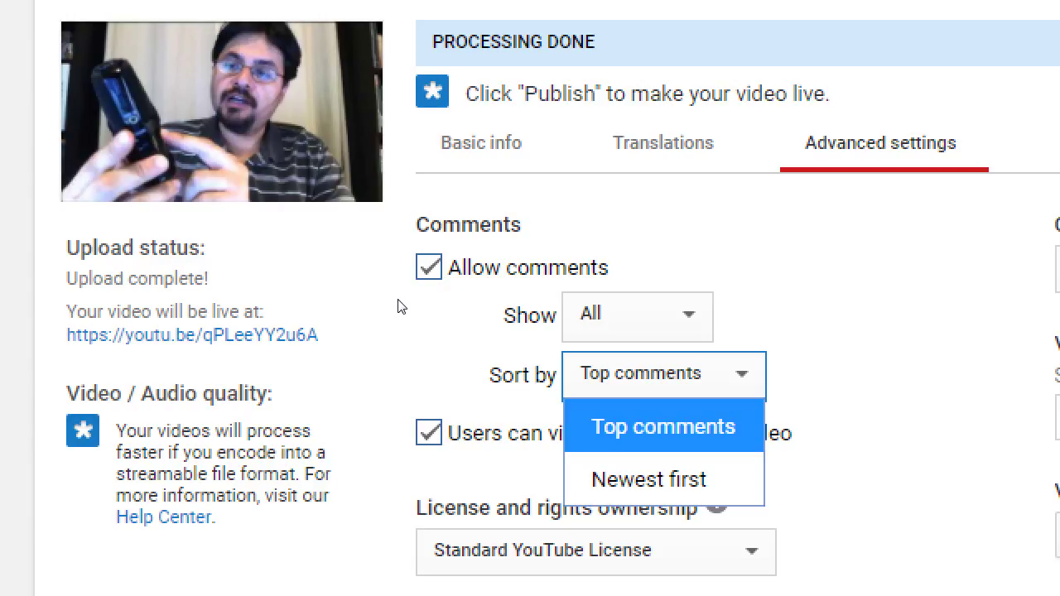
key(Return)
click(407, 310)
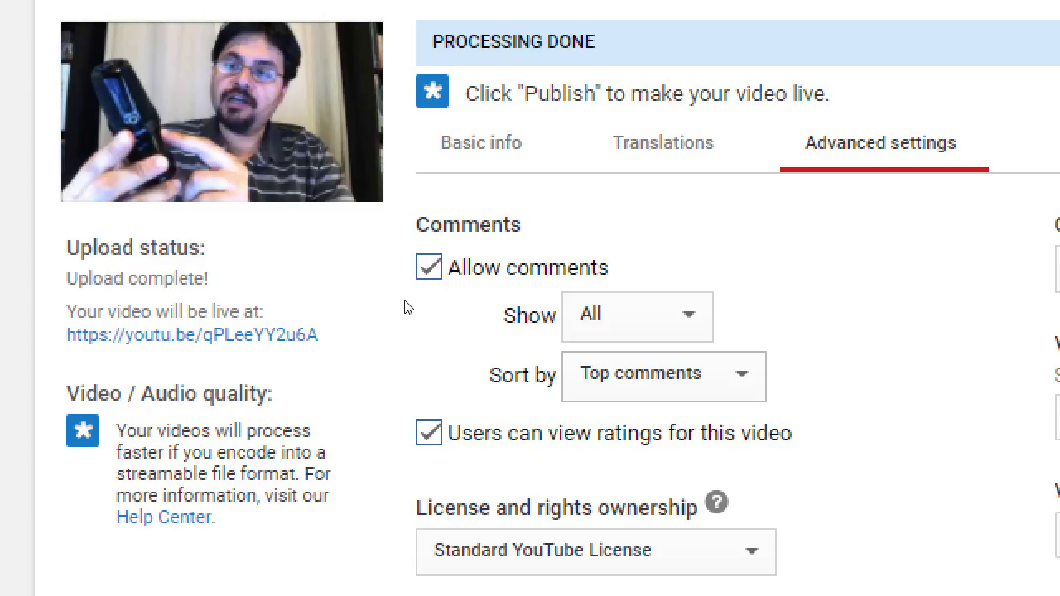
key(space)
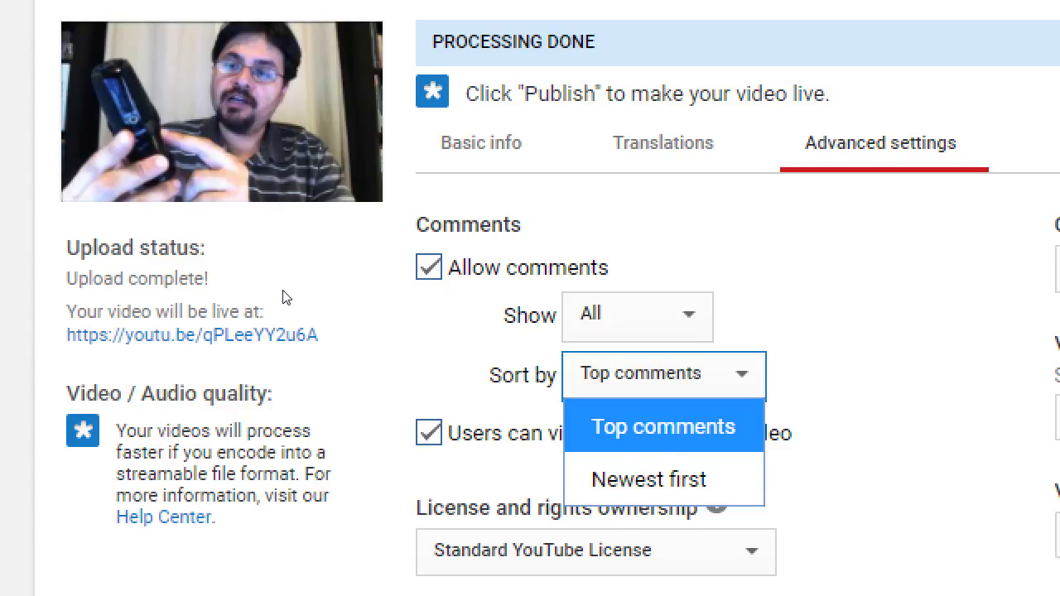
key(Escape)
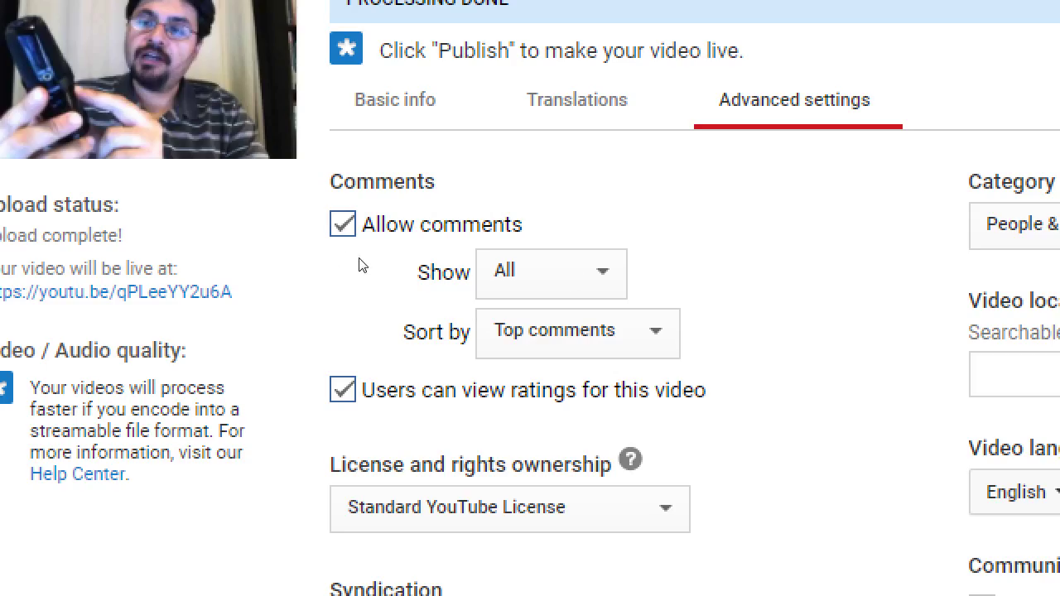
key(space)
key(Down)
key(Up)
key(Down)
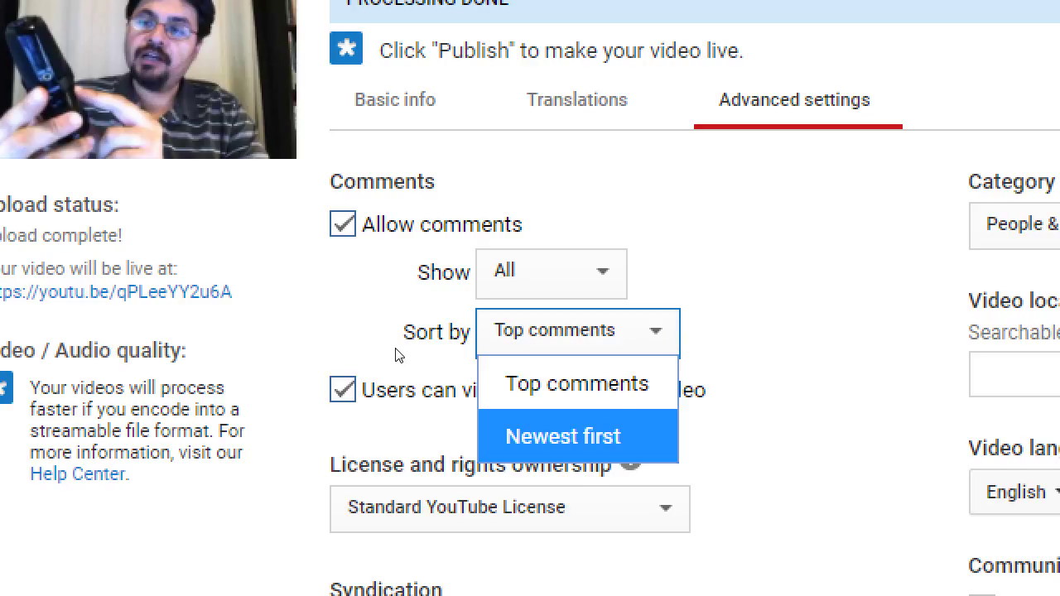
key(Up)
key(Return)
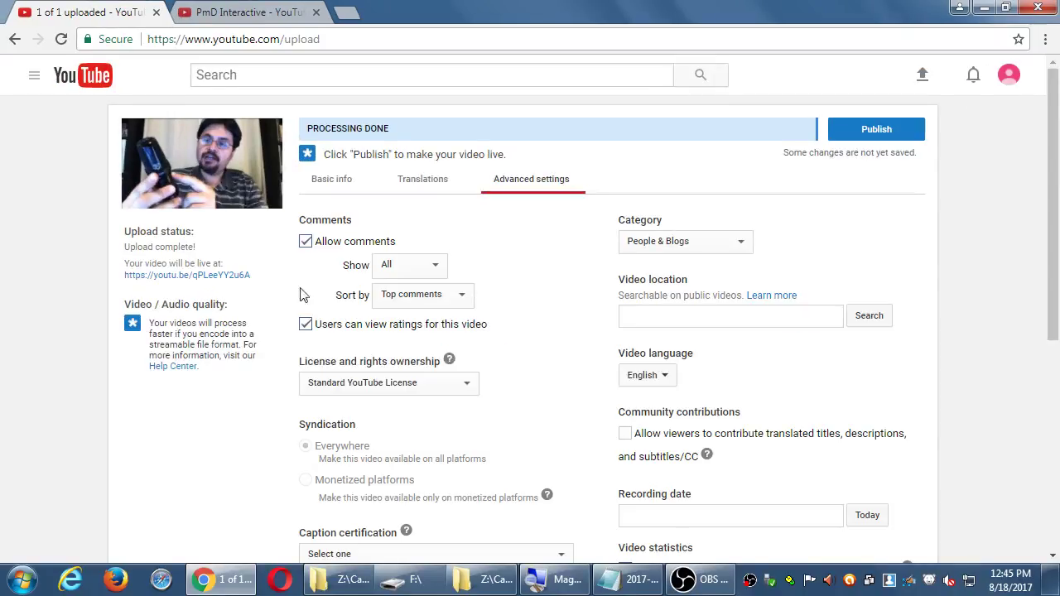
scroll(332, 338, down, 1)
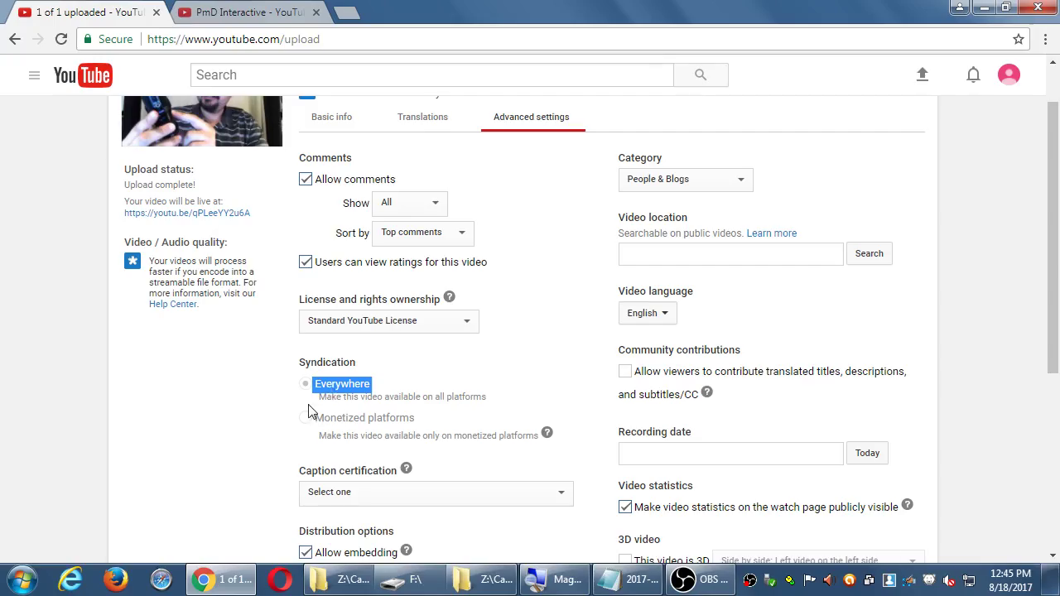
scroll(16, 315, down, 2)
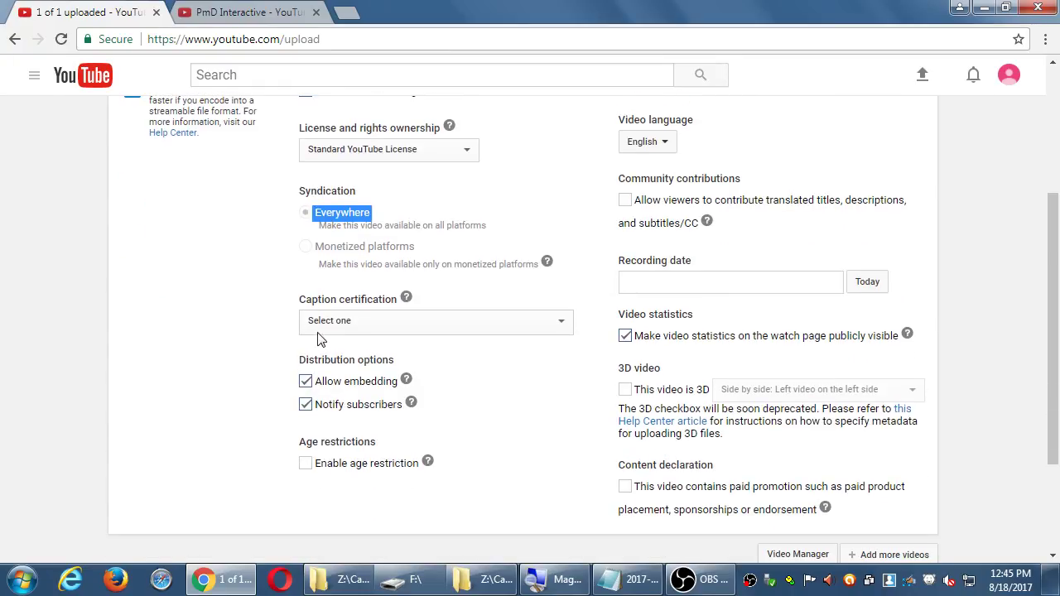
click(324, 330)
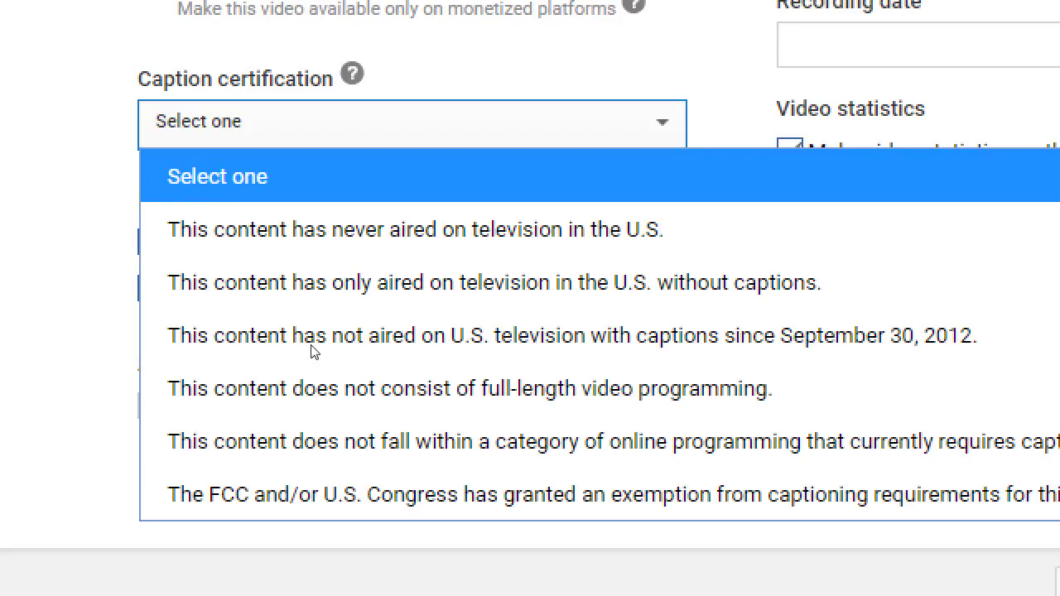
key(Escape)
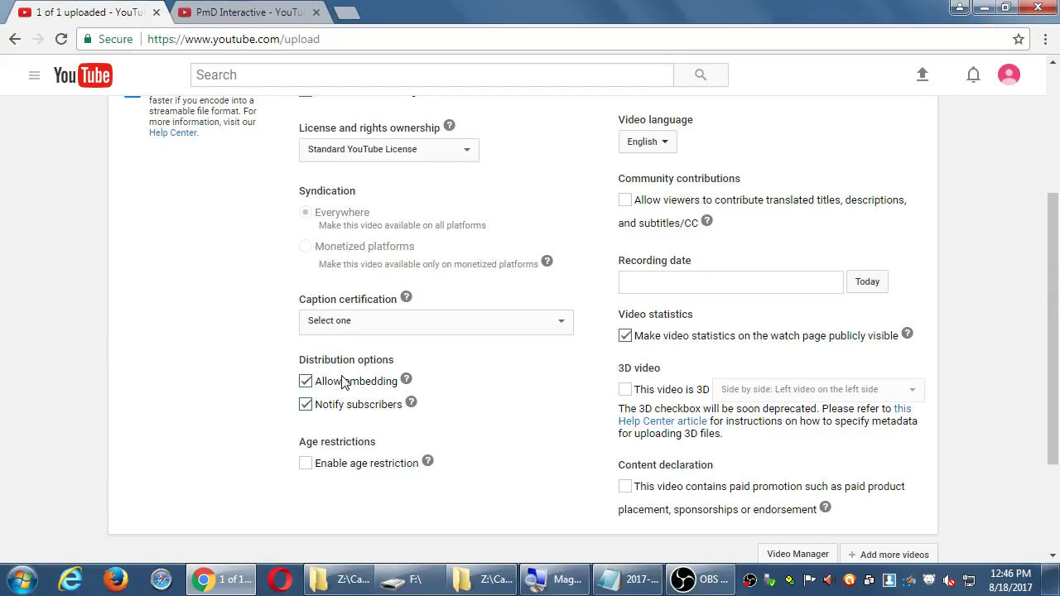
click(330, 389)
click(331, 389)
click(346, 406)
click(350, 406)
click(350, 406)
click(350, 406)
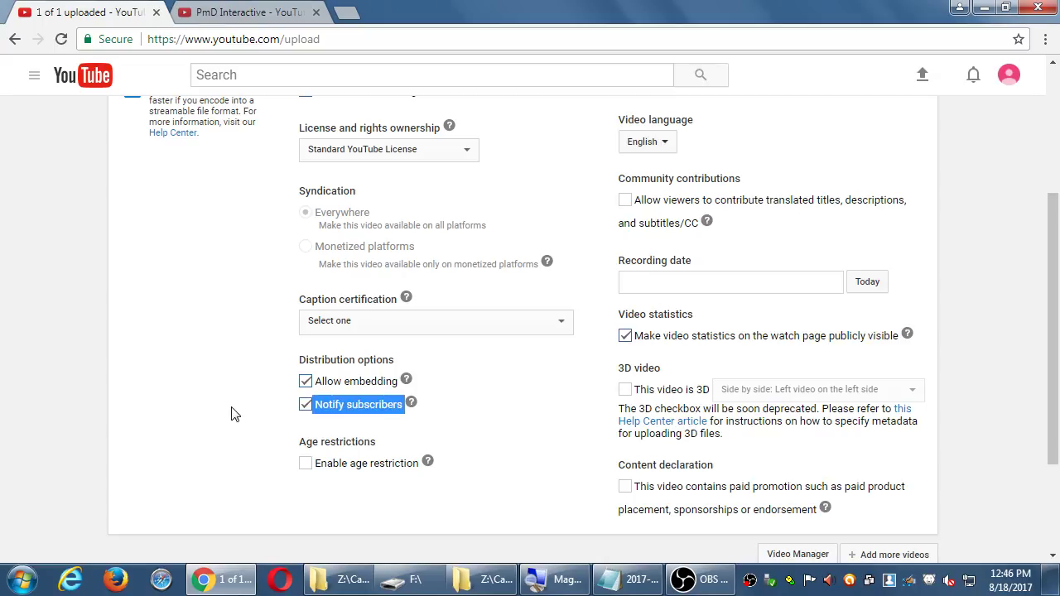
click(234, 414)
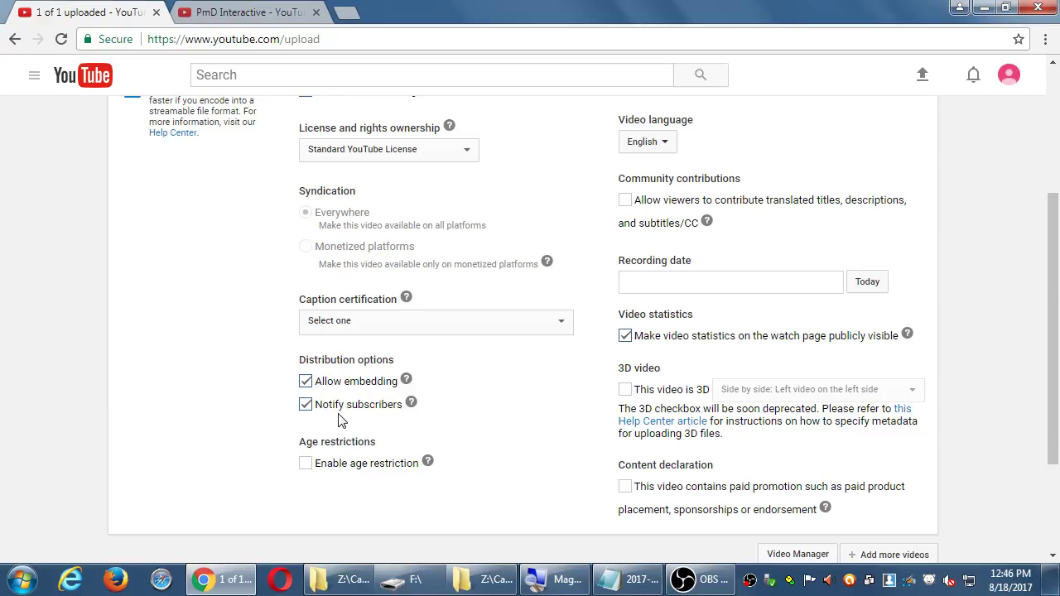
click(330, 465)
click(304, 462)
scroll(348, 321, up, 3)
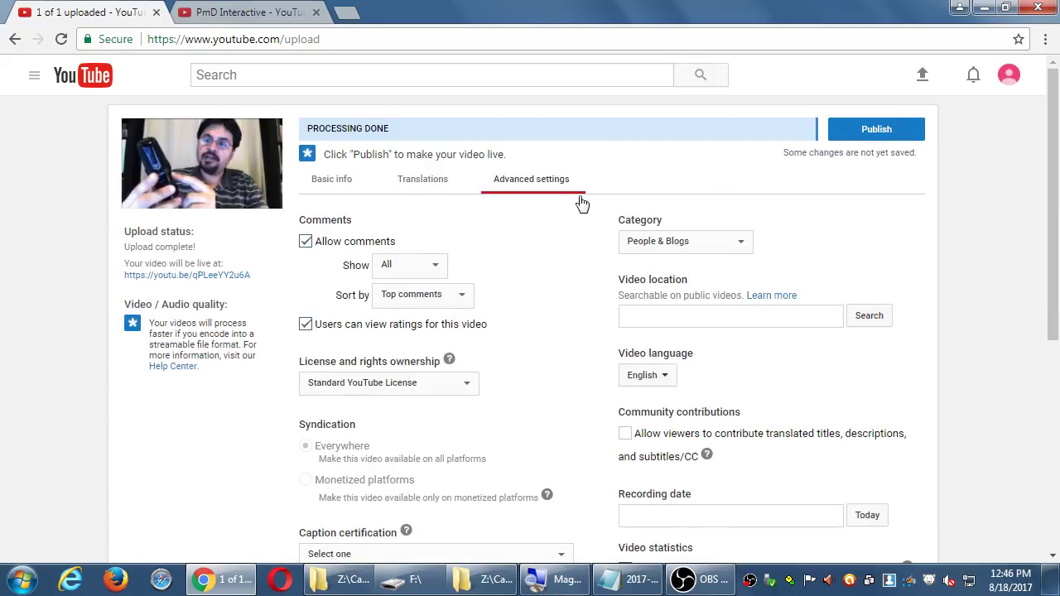
scroll(284, 260, down, 1)
scroll(290, 256, up, 1)
scroll(525, 287, down, 5)
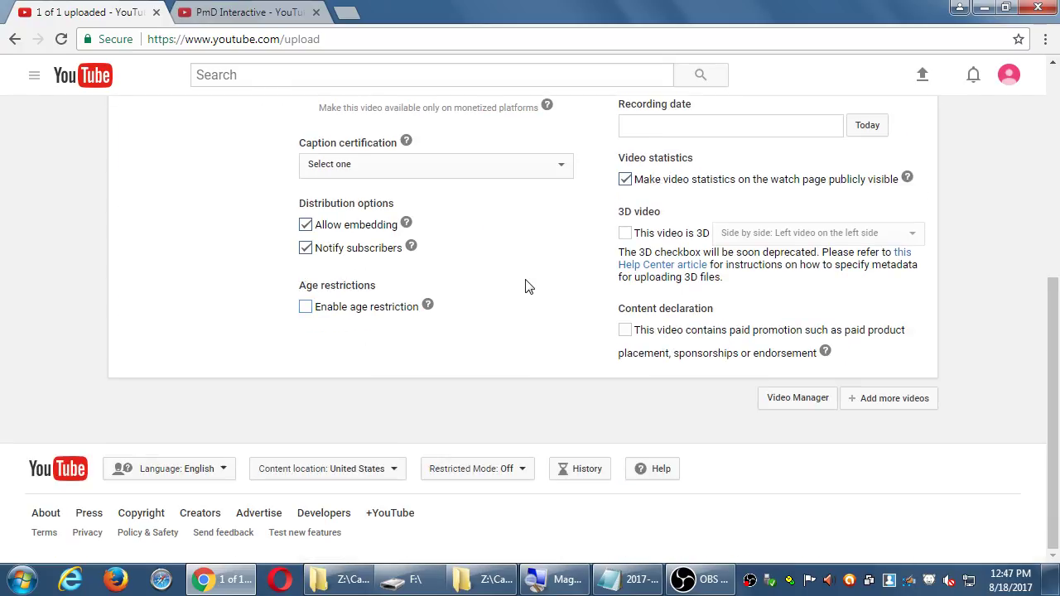
click(427, 305)
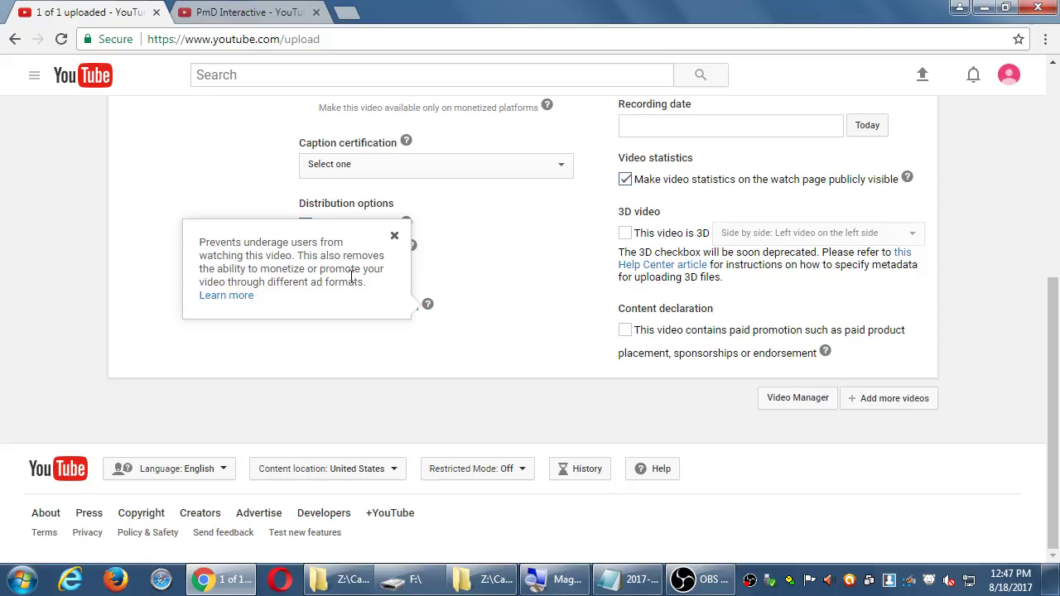
click(396, 239)
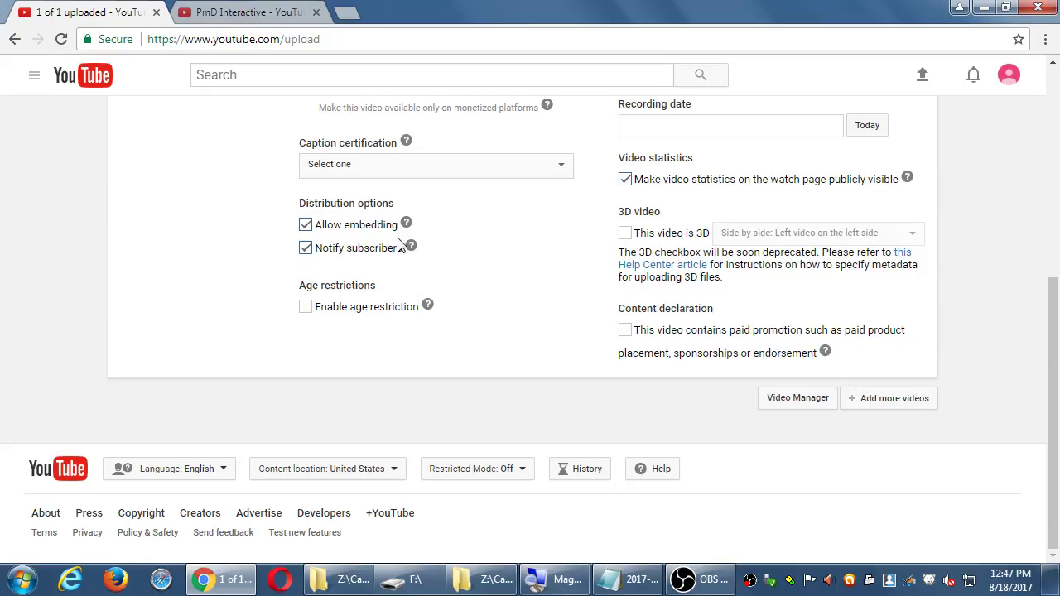
scroll(970, 348, up, 5)
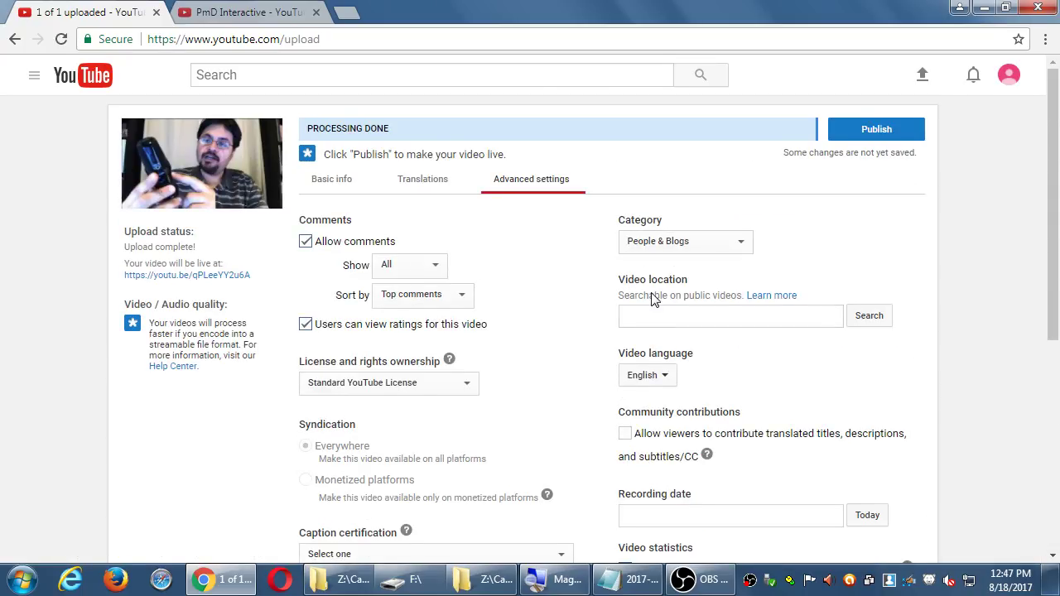
scroll(999, 263, down, 1)
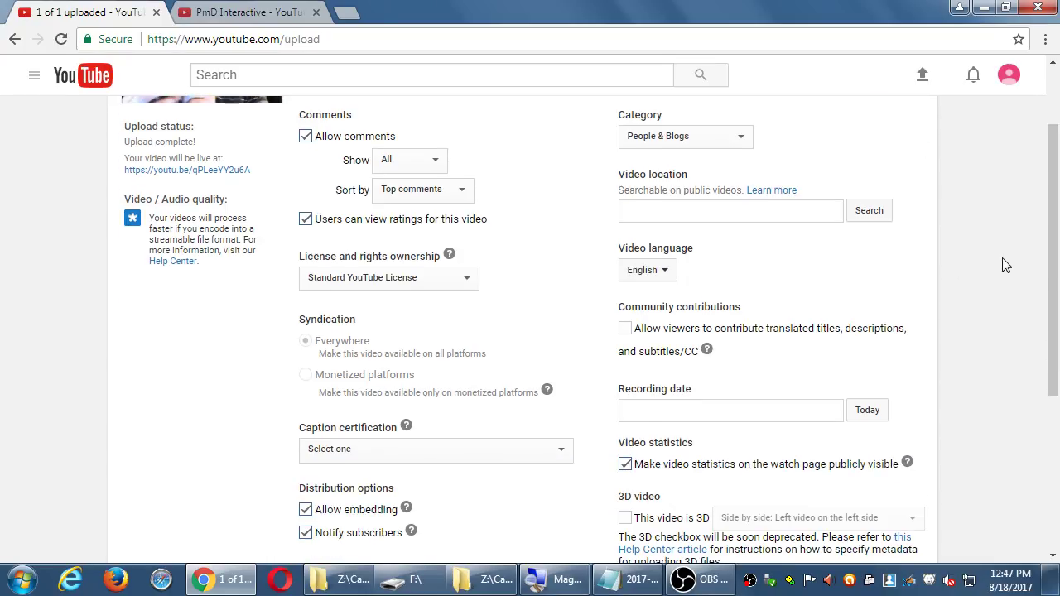
scroll(971, 240, down, 1)
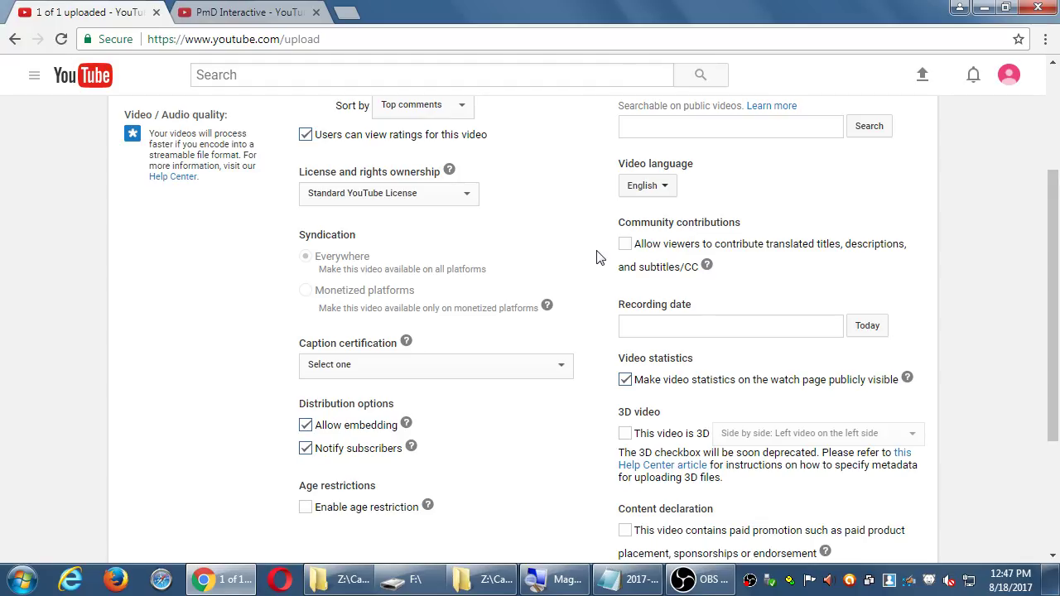
scroll(1027, 290, down, 1)
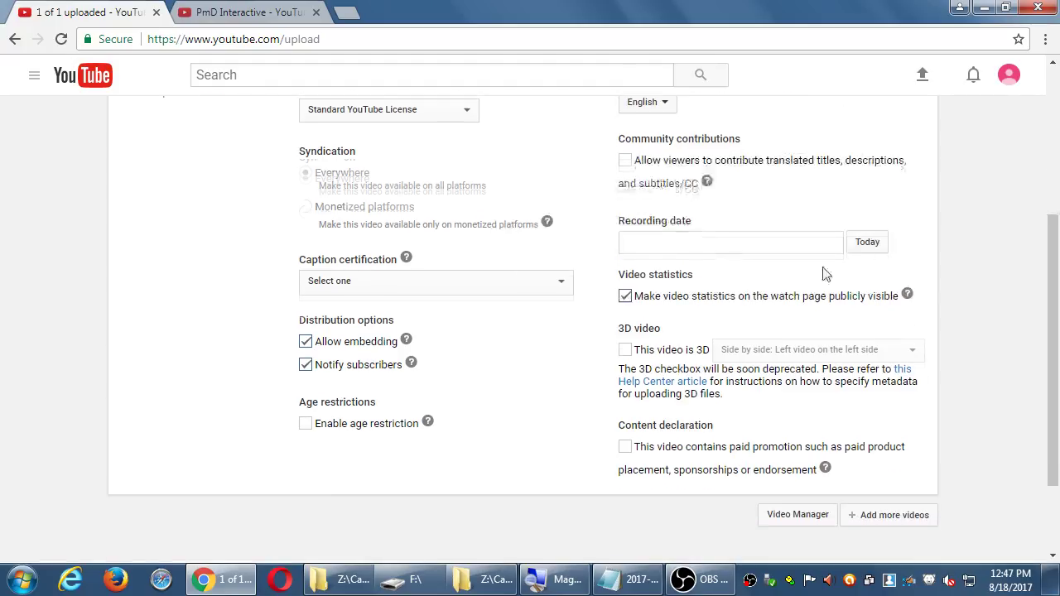
drag(625, 221, 737, 225)
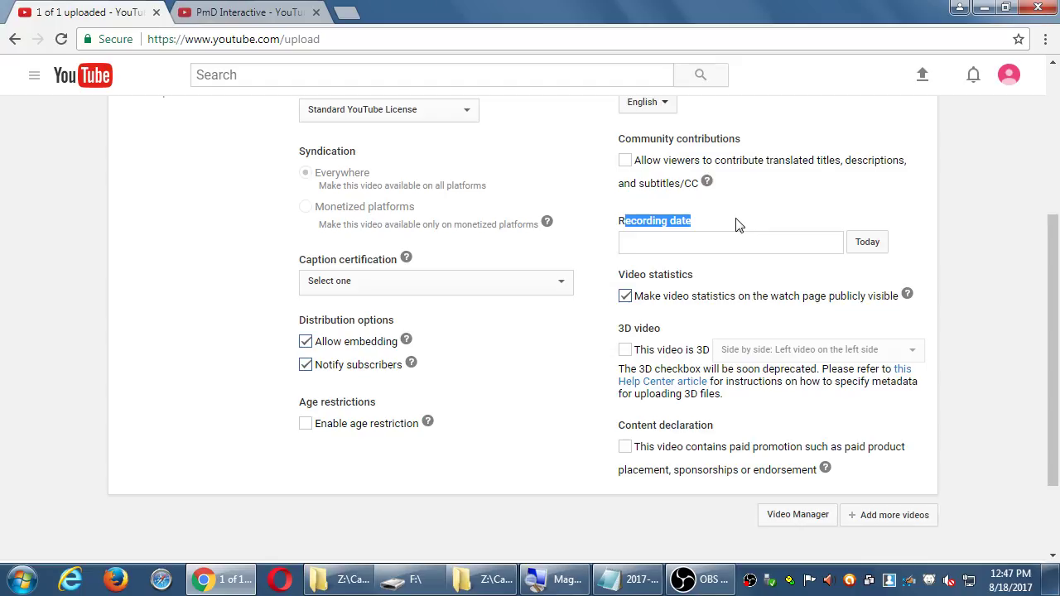
click(737, 225)
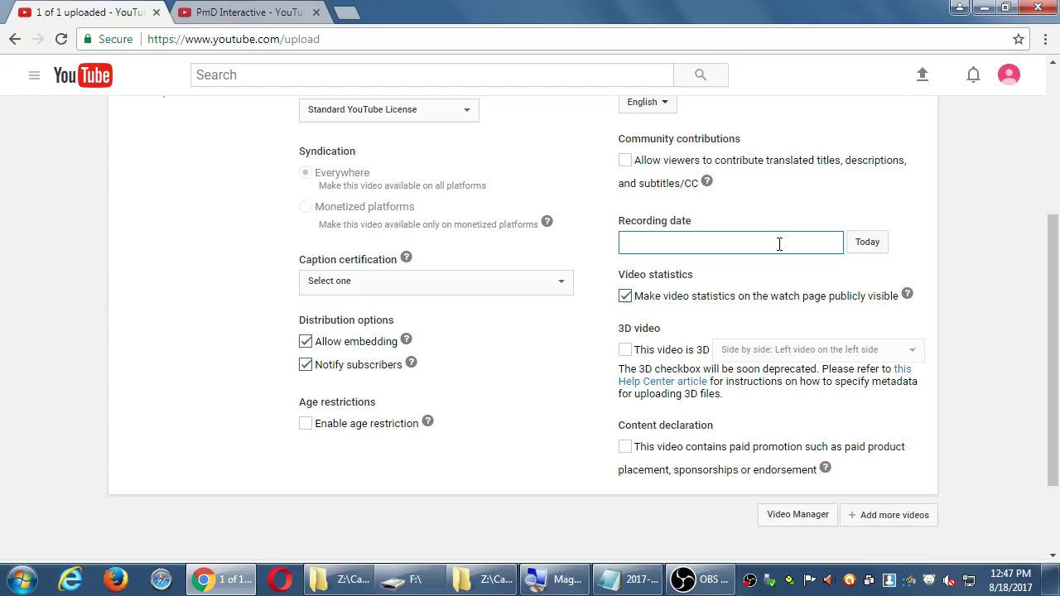
click(878, 251)
click(739, 245)
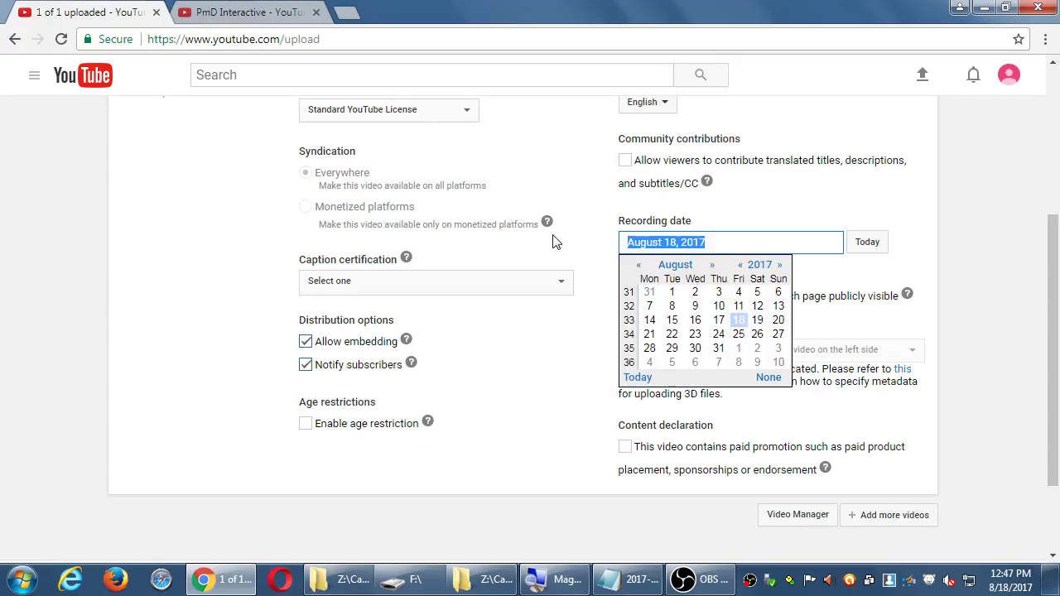
key(BackSpace)
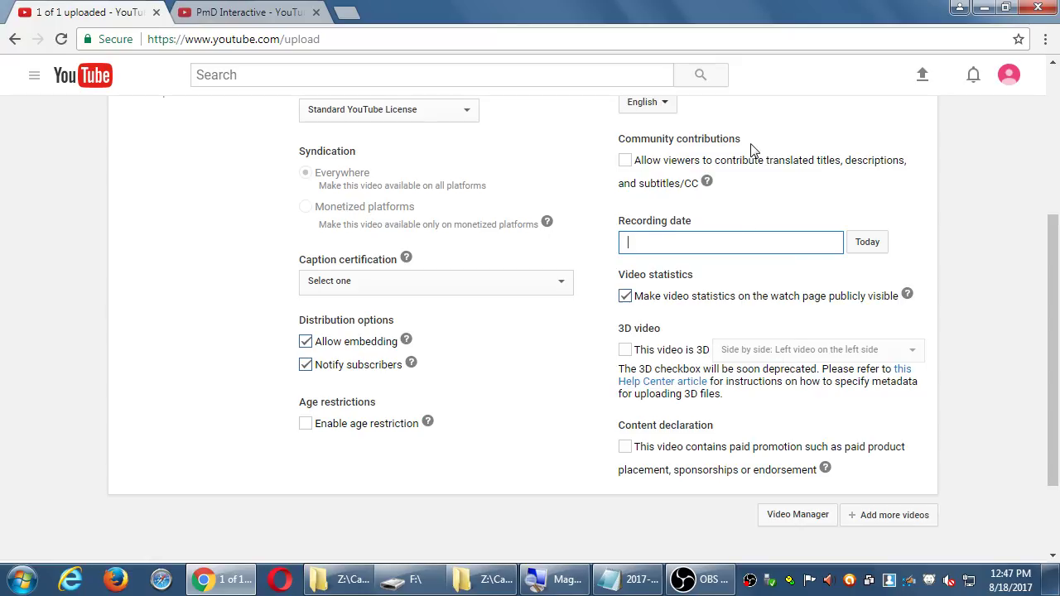
click(974, 194)
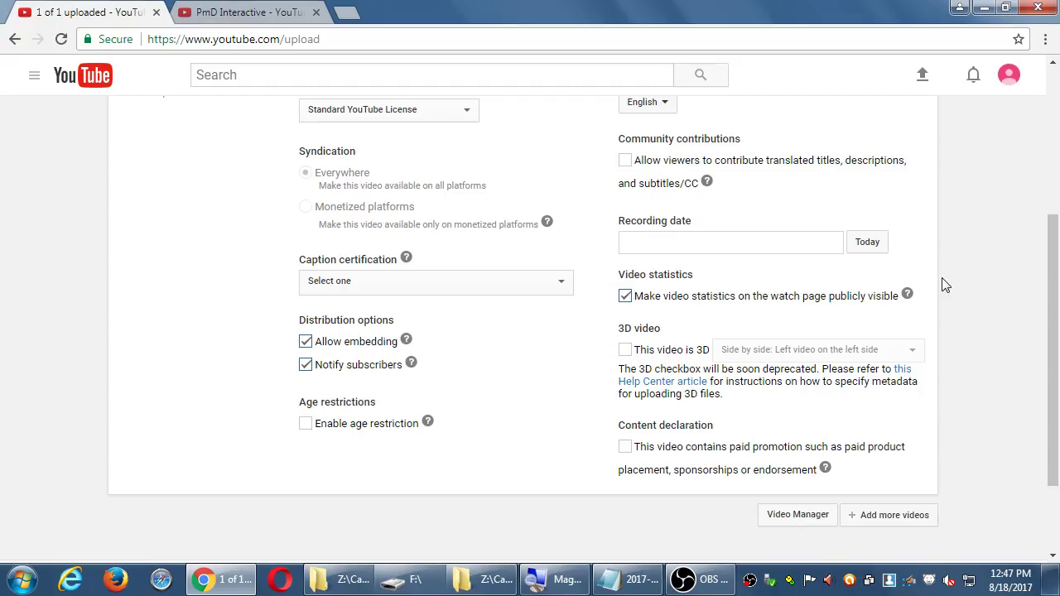
- Tick and then untick 'This video is 3D', leaving the video non-3D
scroll(944, 286, down, 1)
click(678, 335)
click(741, 332)
click(1010, 298)
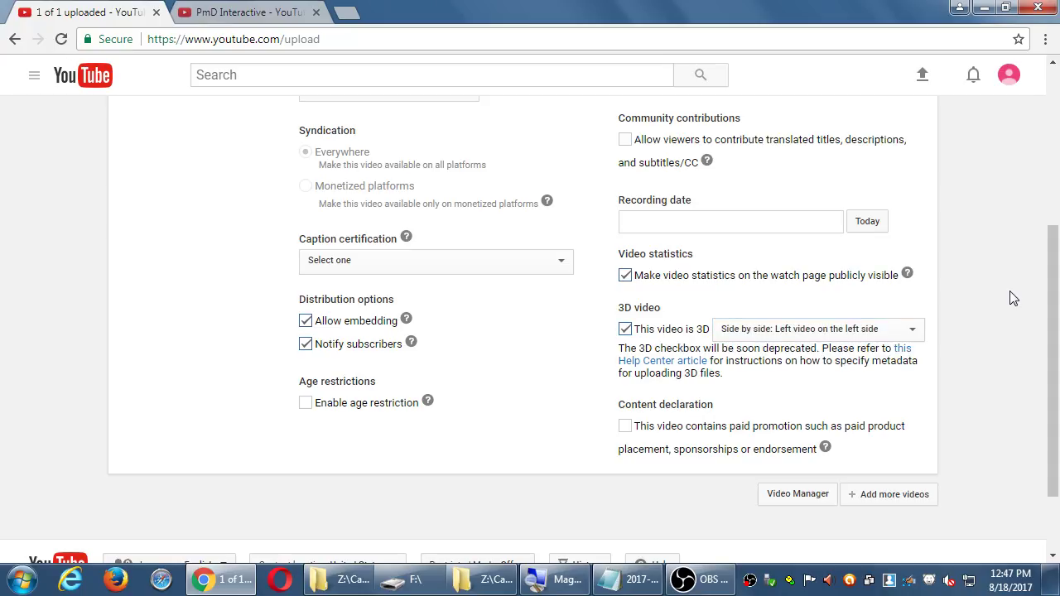
click(634, 330)
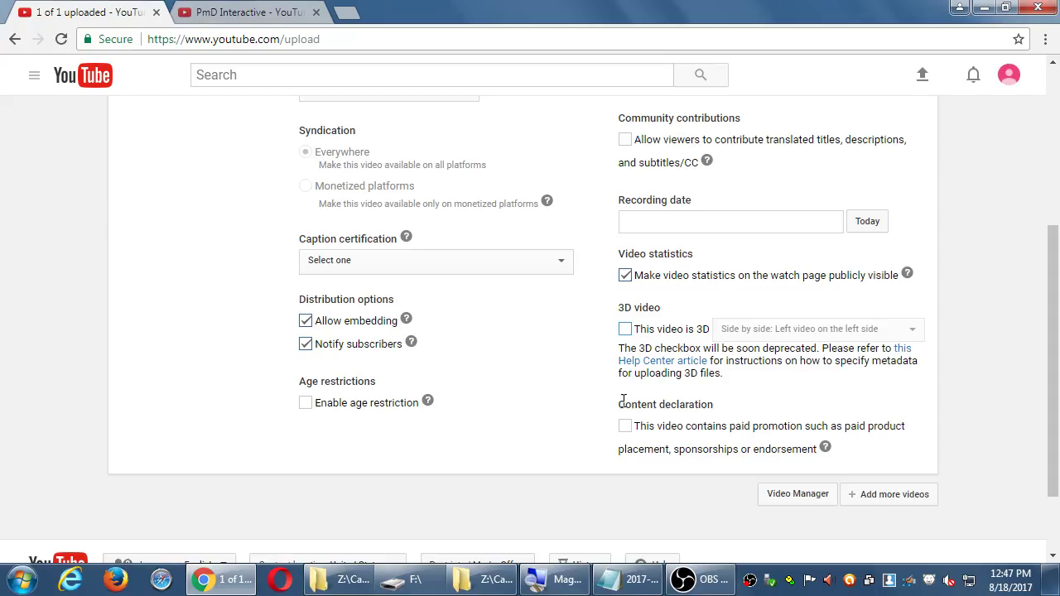
click(745, 382)
drag(744, 383, 589, 354)
click(593, 353)
- Scroll down through the advanced settings to the Content declaration section
scroll(957, 290, down, 1)
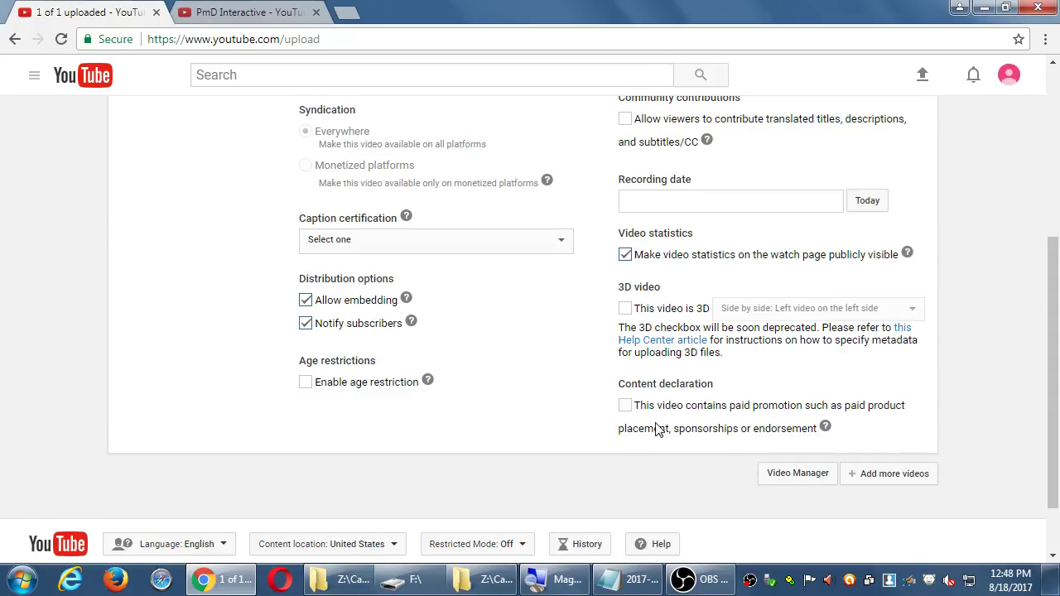
scroll(656, 428, up, 4)
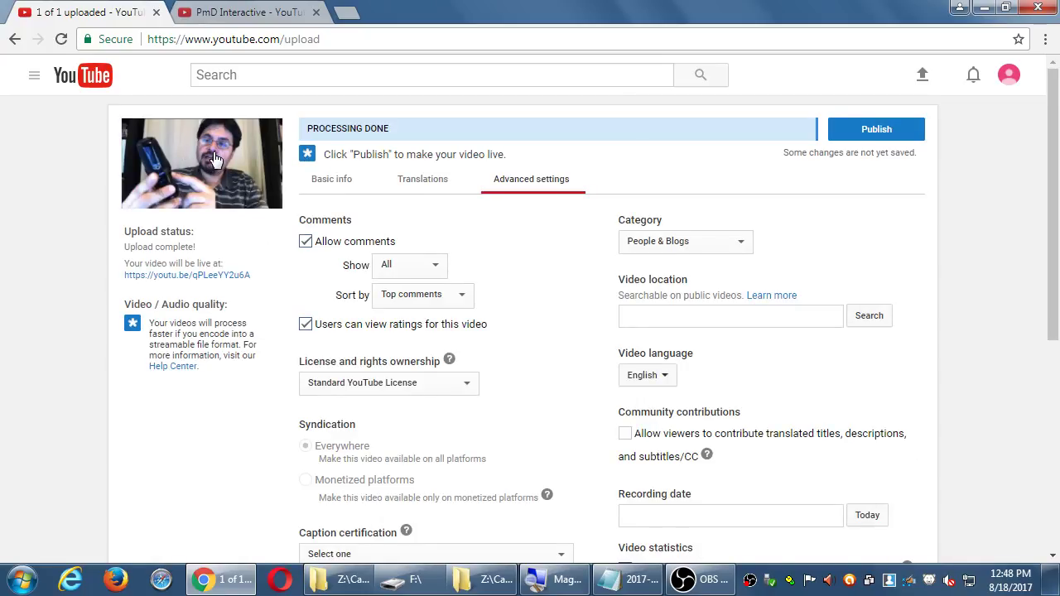
scroll(568, 391, down, 5)
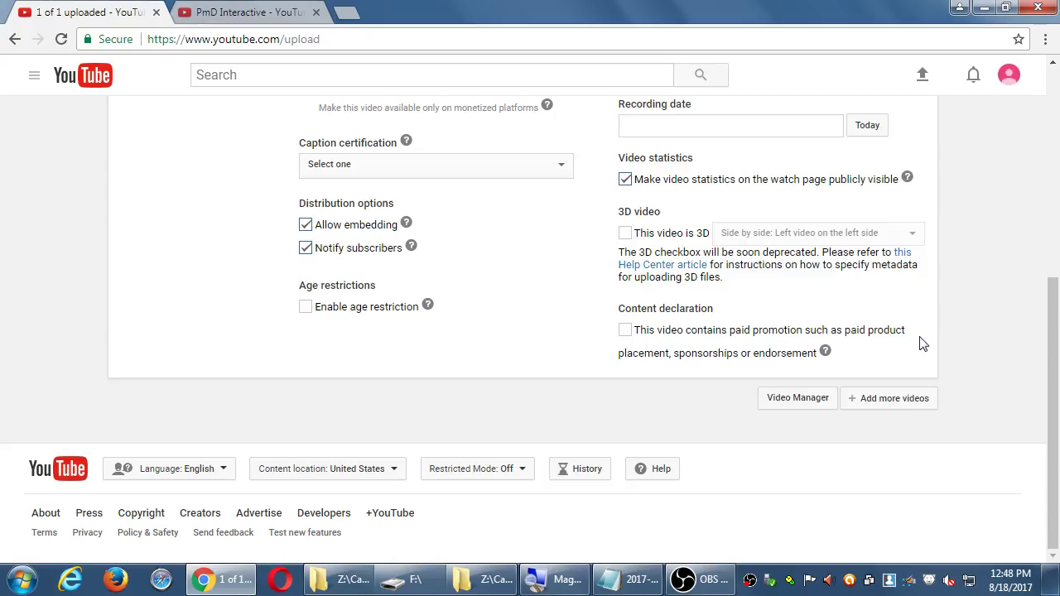
scroll(871, 289, up, 5)
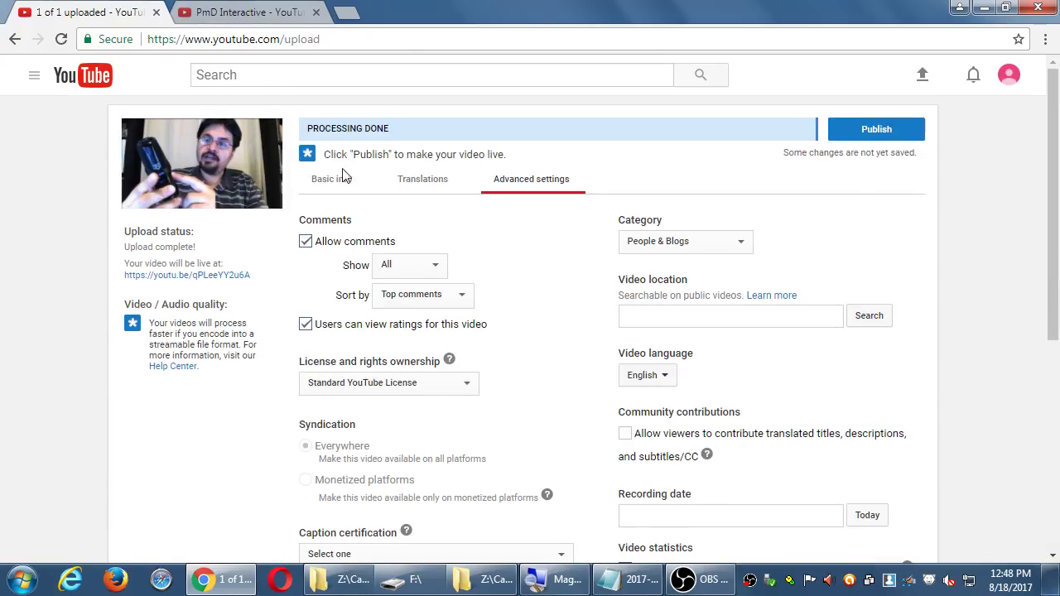
scroll(616, 320, down, 5)
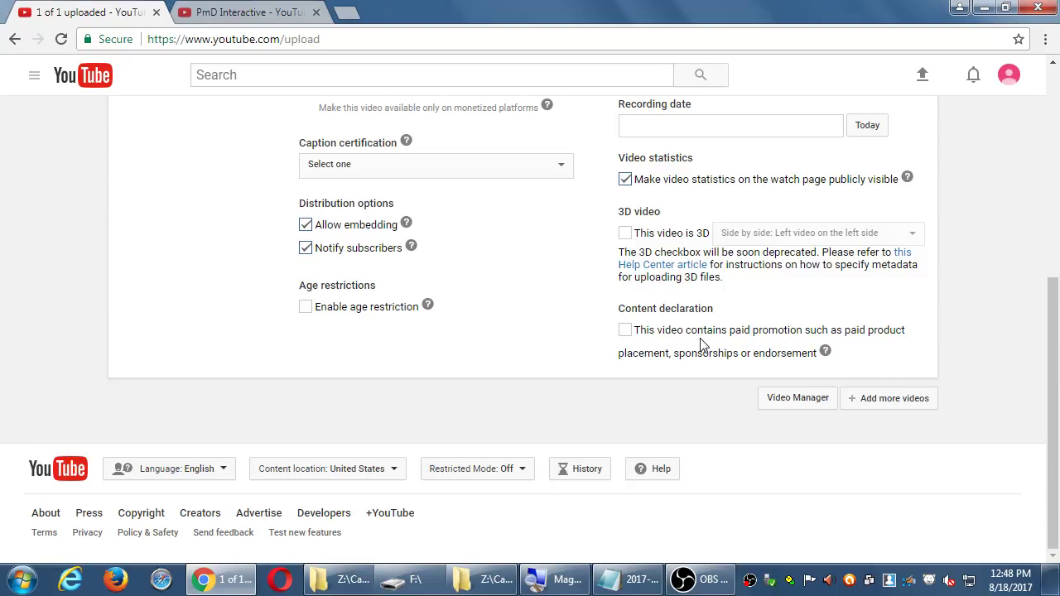
scroll(861, 207, up, 5)
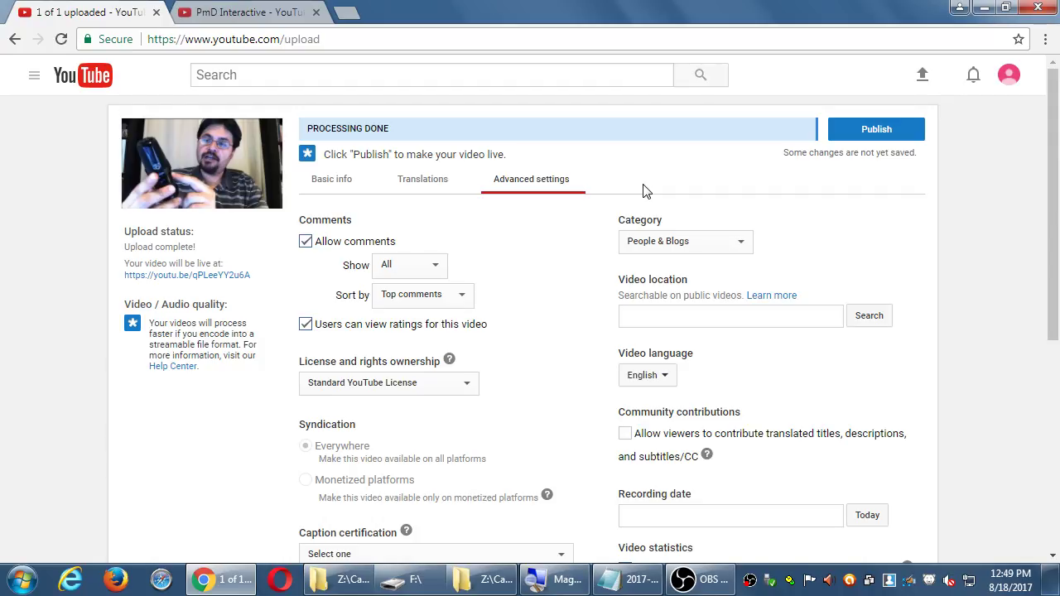
scroll(646, 191, down, 5)
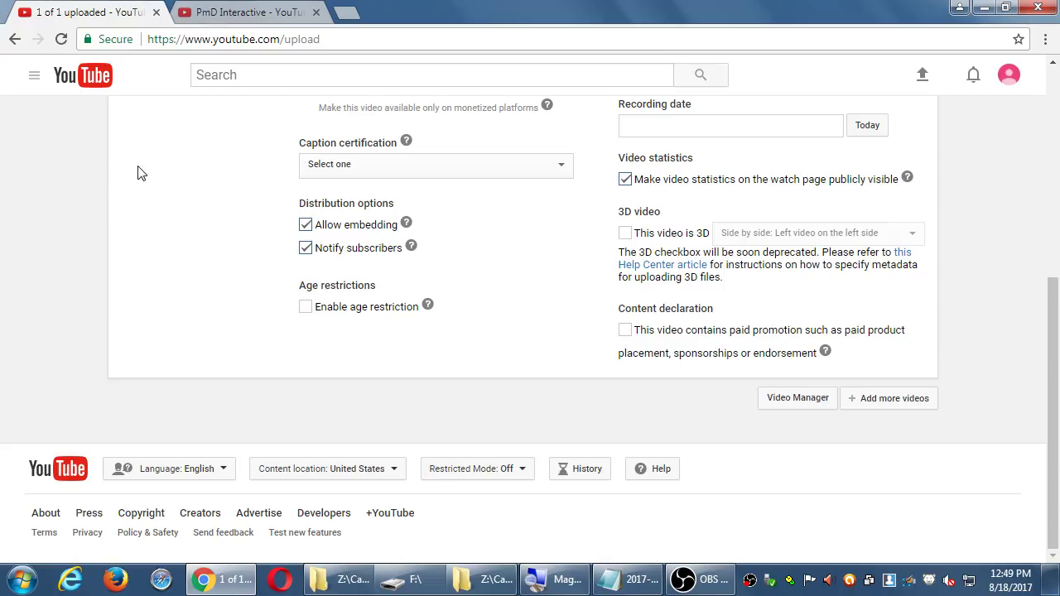
- Read and close the paid-promotion help popup, then scroll back up
click(825, 352)
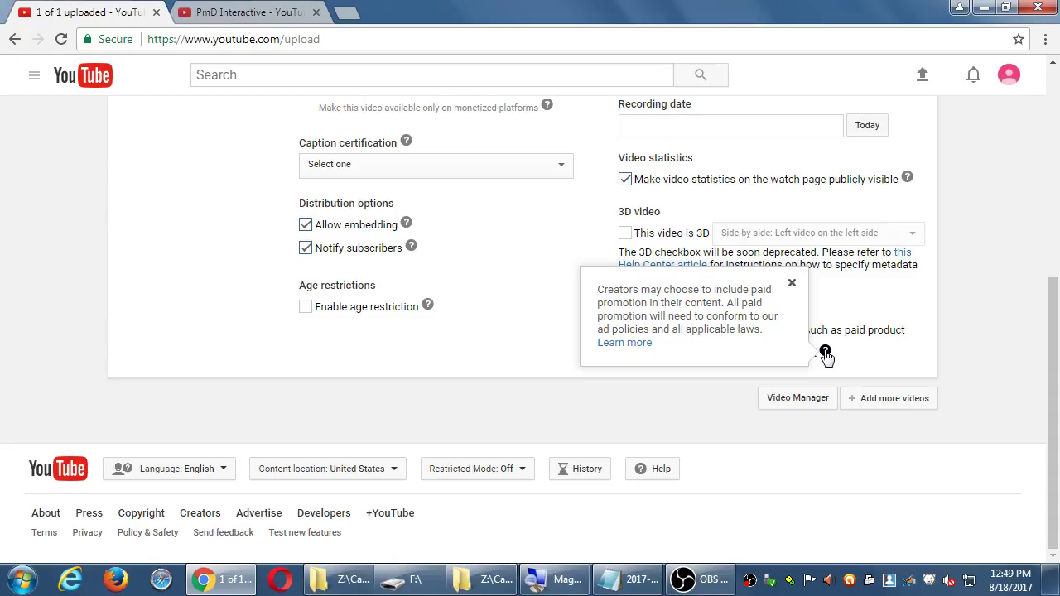
click(974, 320)
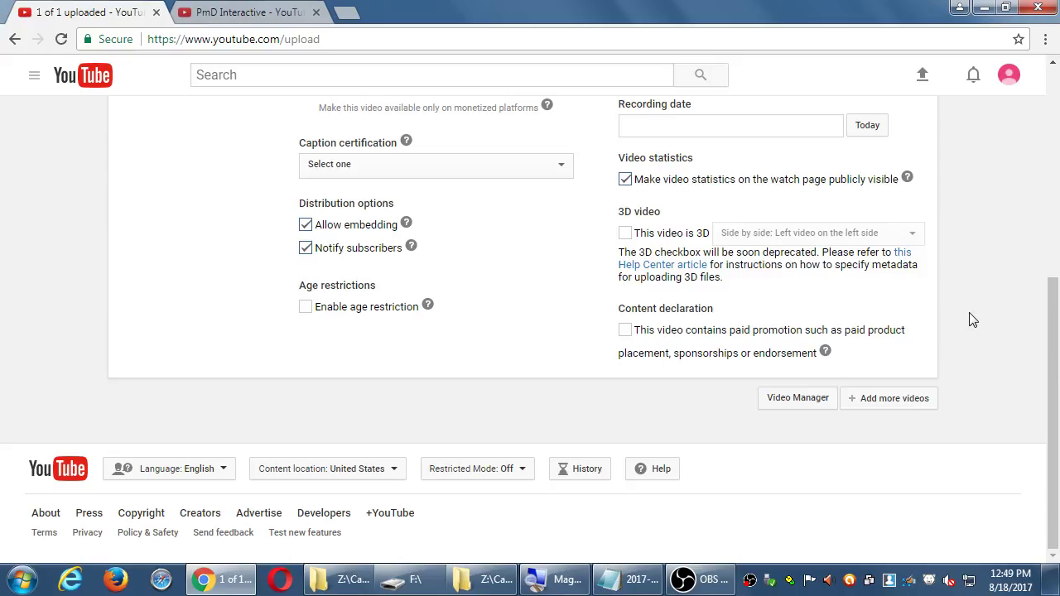
scroll(973, 321, up, 5)
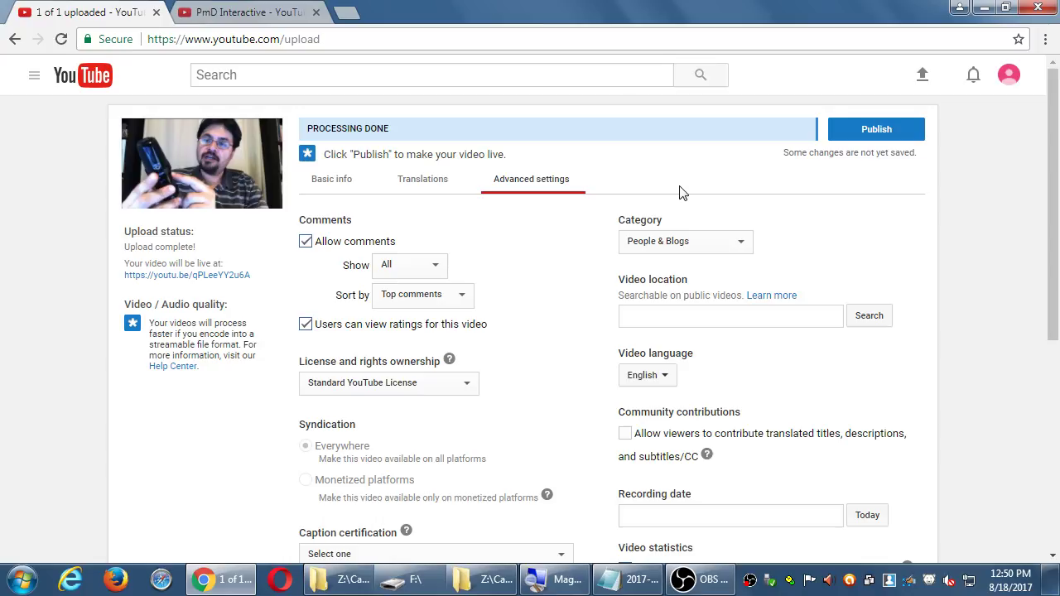
scroll(975, 327, down, 5)
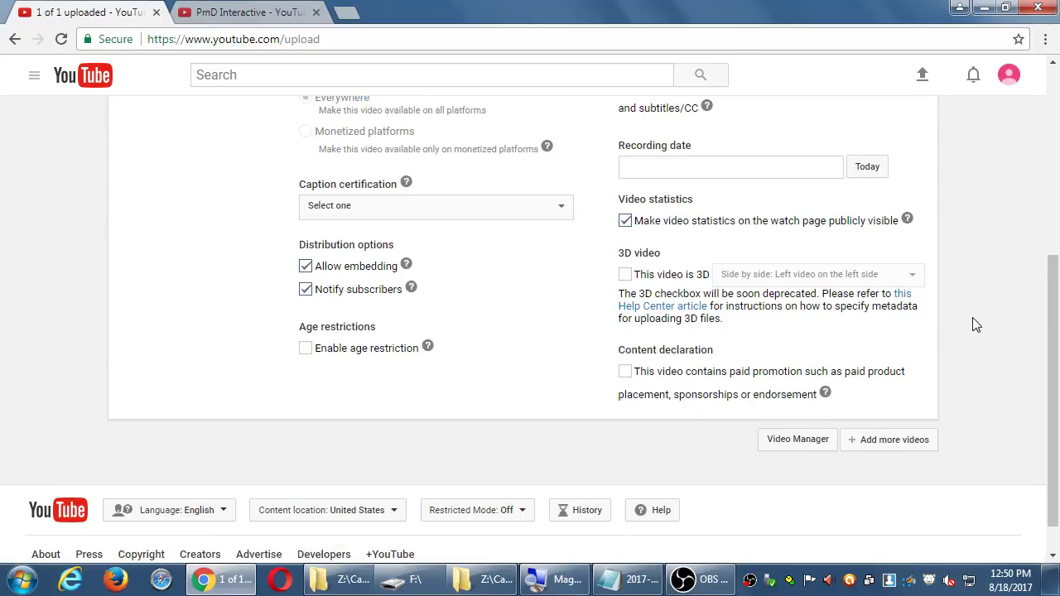
scroll(982, 313, up, 5)
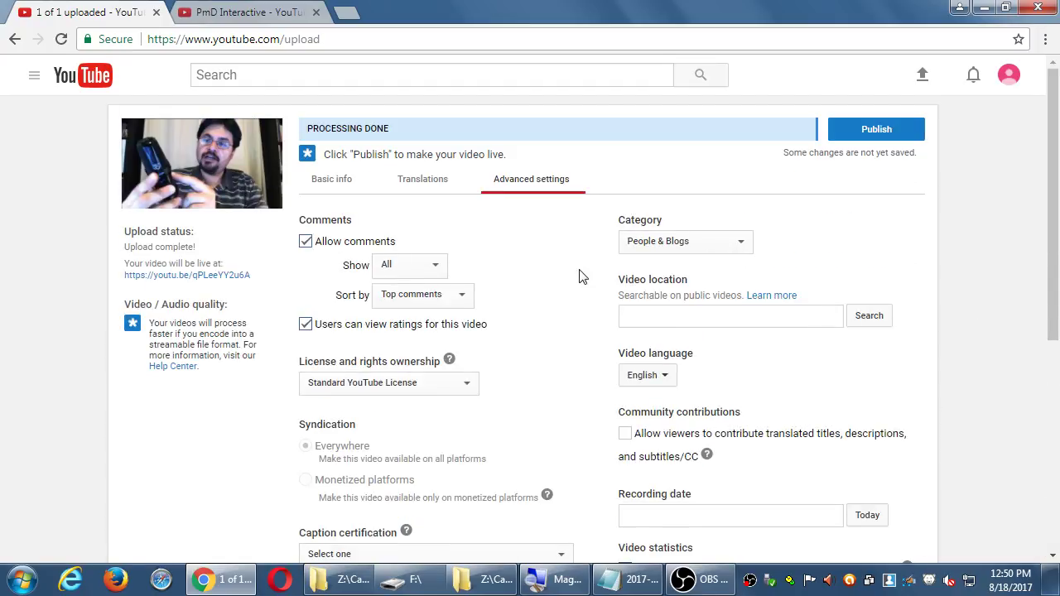
- Cycle twice through Basic info, Translations and Advanced settings, ending on Advanced settings
click(340, 181)
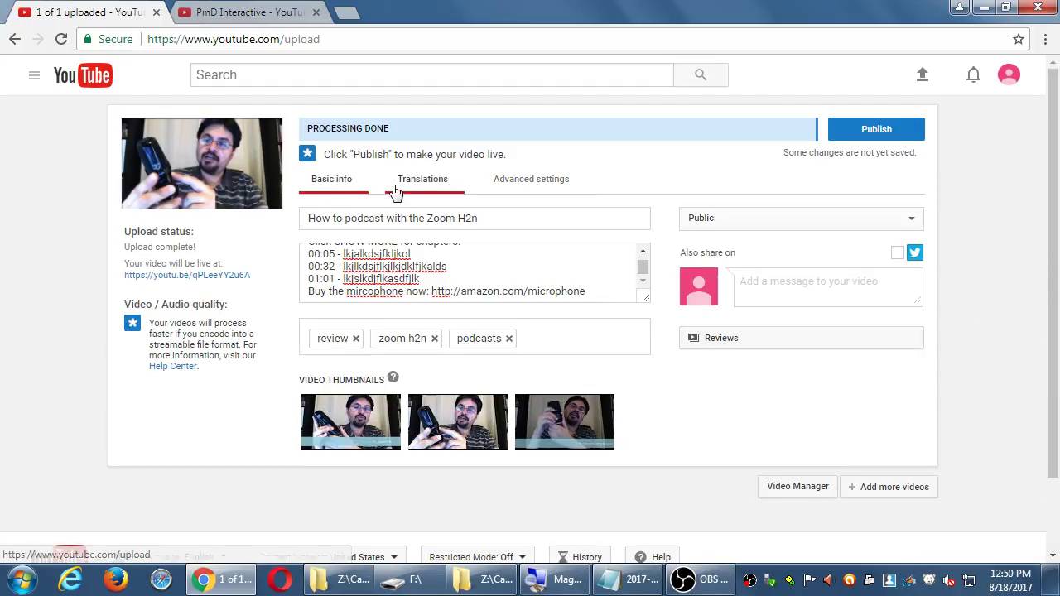
click(418, 180)
click(524, 189)
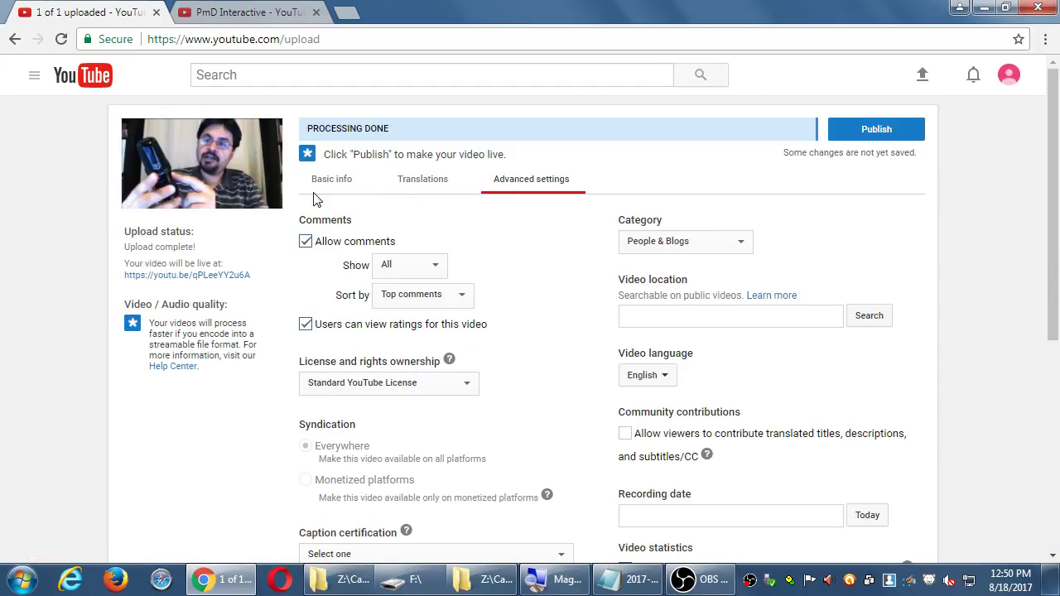
click(318, 189)
click(407, 189)
click(536, 185)
- Publish 'How to podcast with the Zoom H2n', select its share link, then go to the dashboard
click(891, 134)
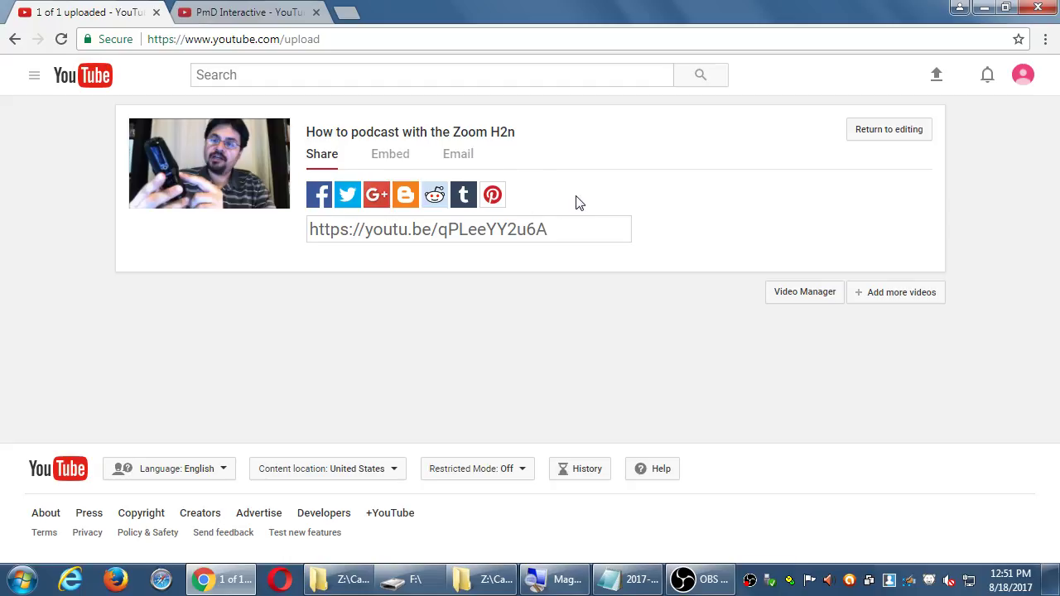
click(410, 229)
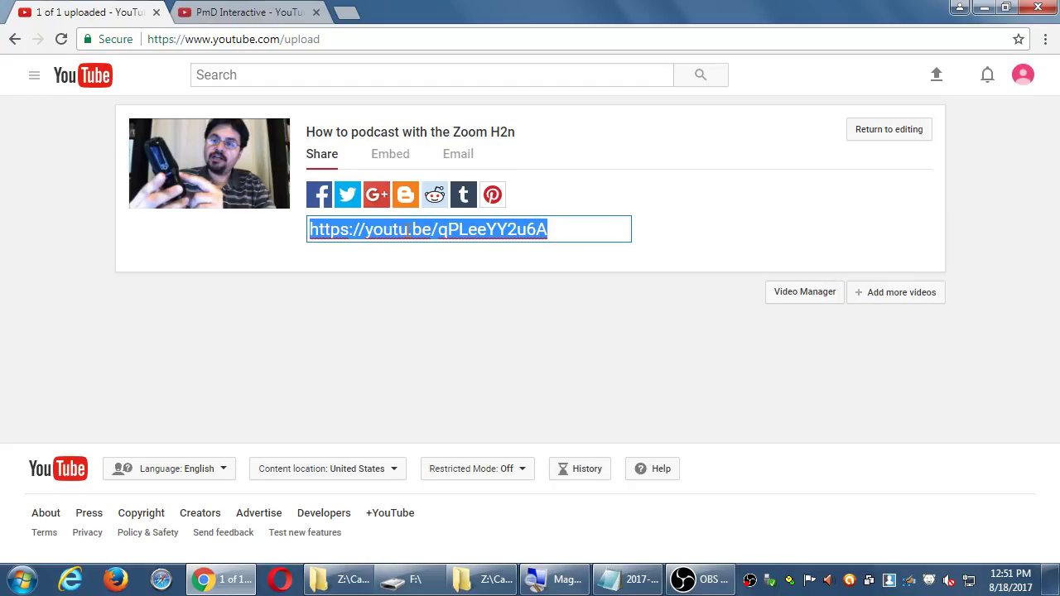
click(1021, 80)
click(926, 182)
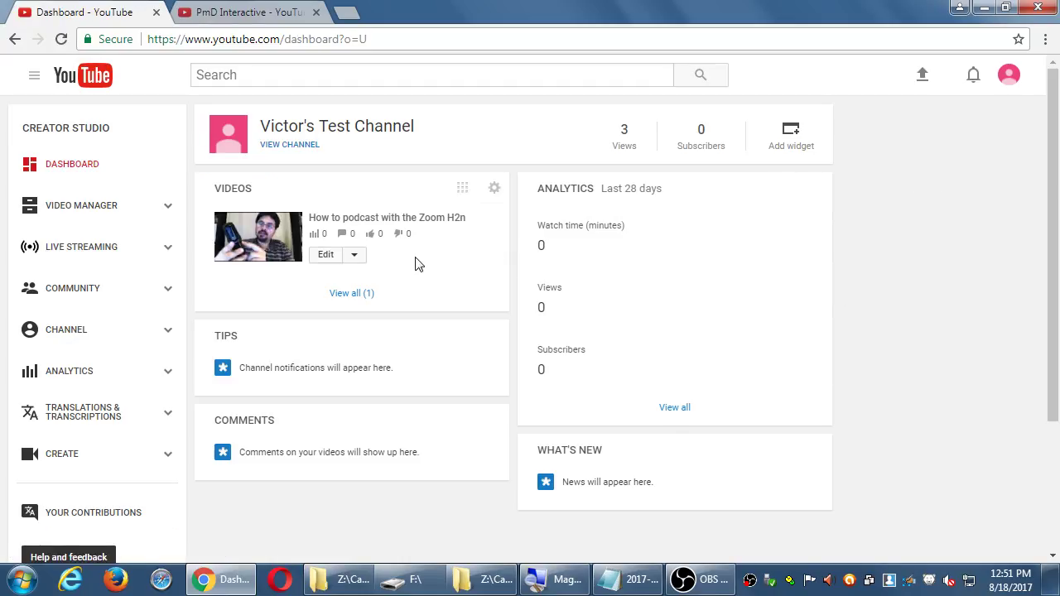
- Open Video Manager and the Edit dropdown for 'How to podcast with the Zoom H2n'
click(60, 207)
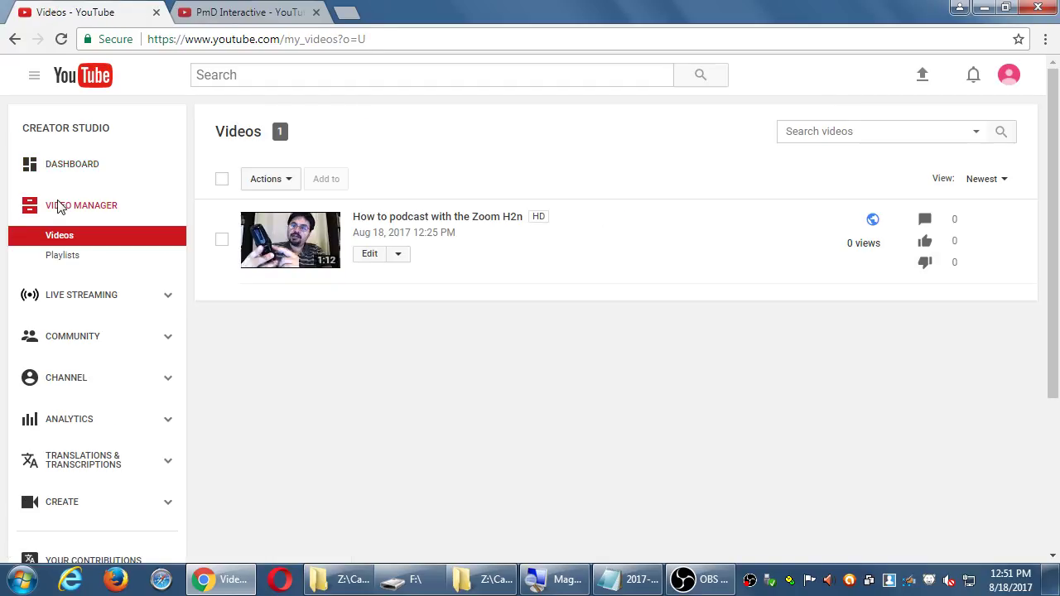
click(399, 255)
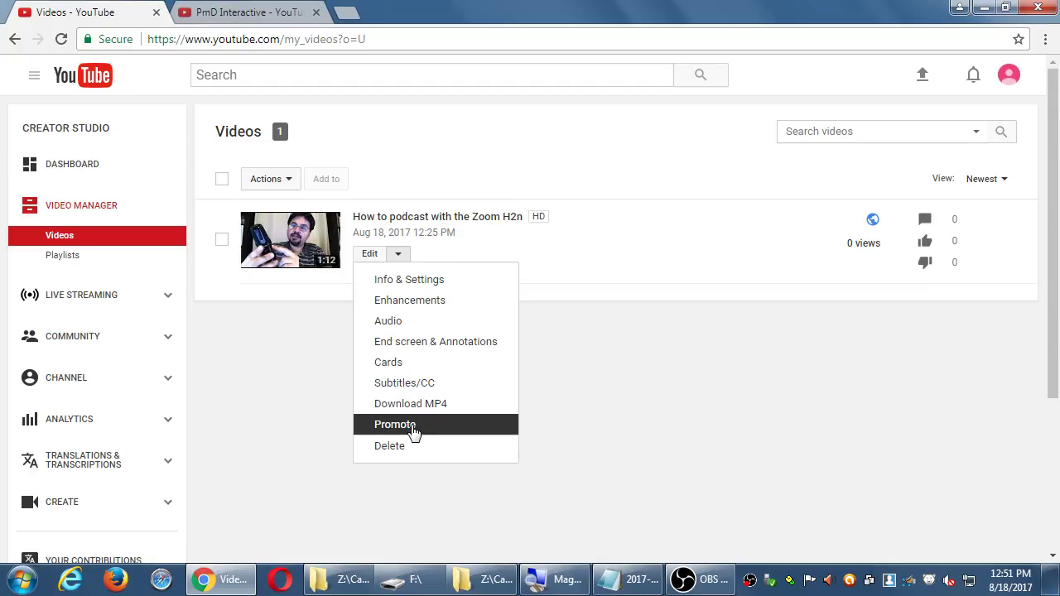
- Open the edit page of 'How to podcast with the Zoom H2n' and scroll through Info & Settings
click(370, 257)
scroll(746, 439, down, 3)
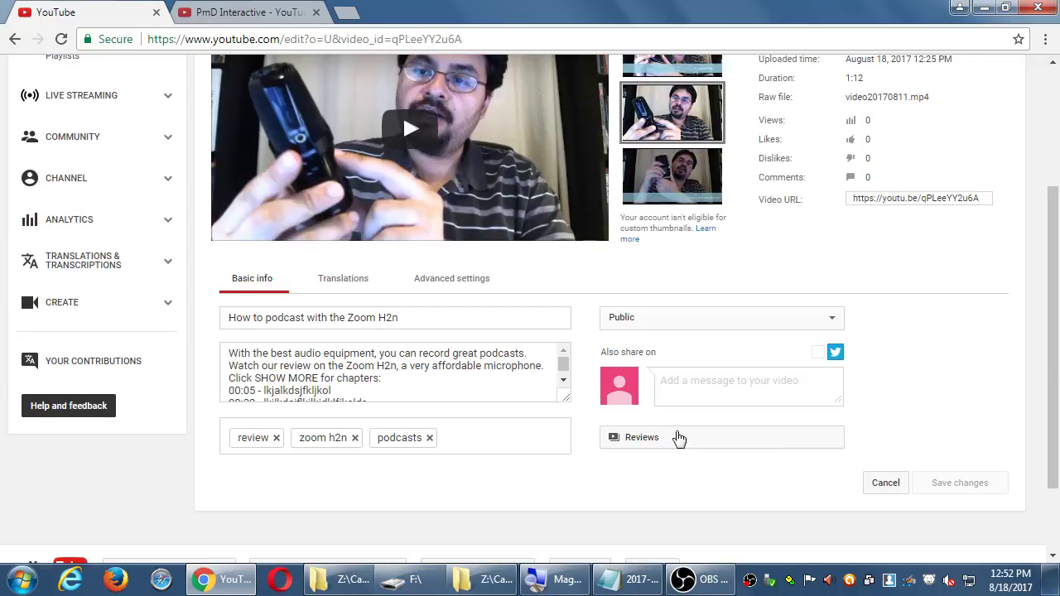
scroll(452, 403, up, 3)
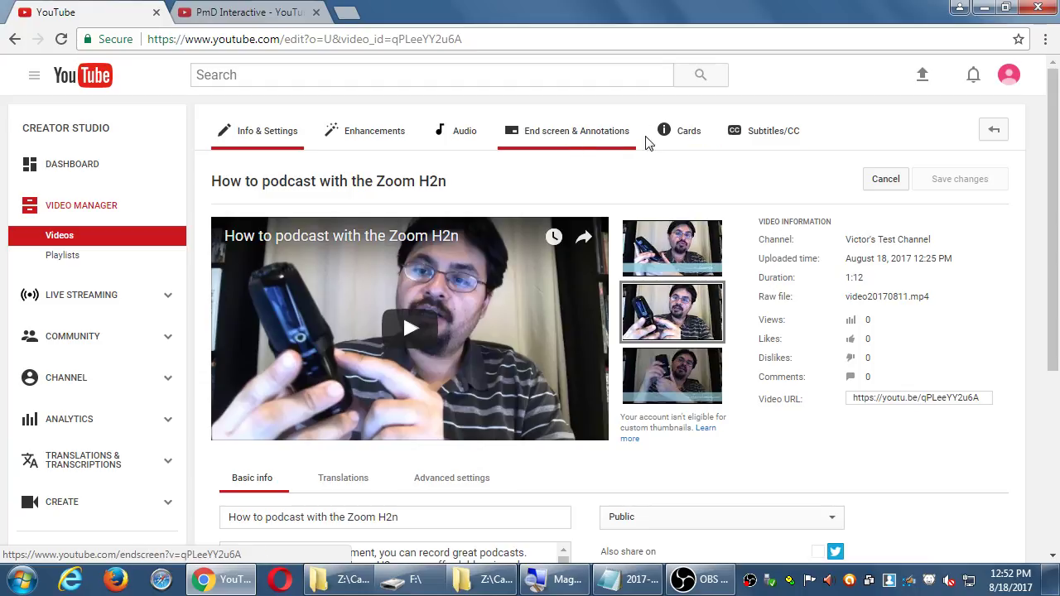
- Look over the video's Cards and End screen pages, then return via Info & Settings to the Dashboard
click(666, 141)
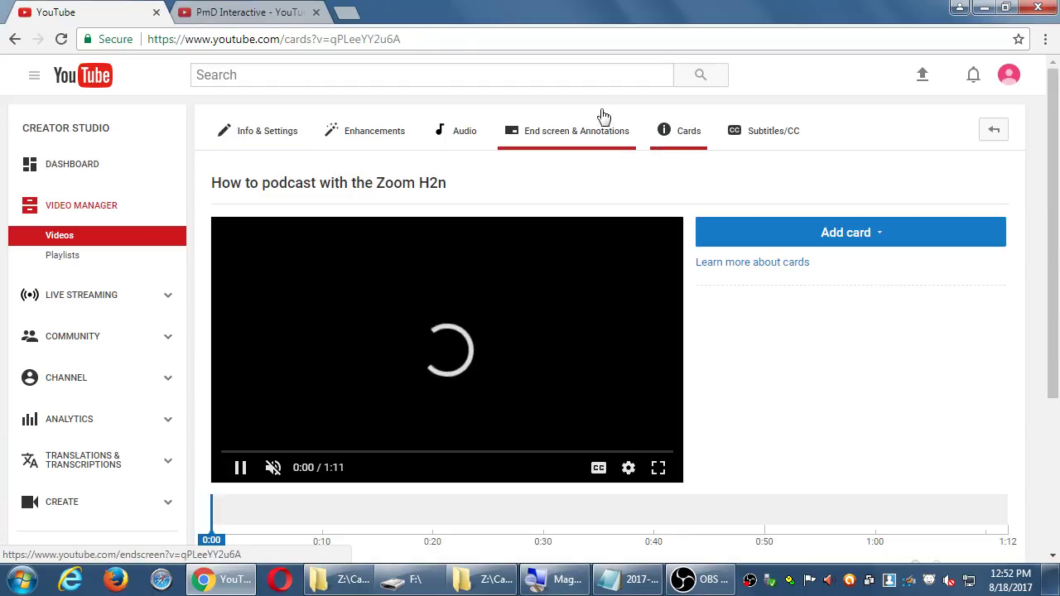
click(566, 145)
scroll(536, 290, down, 2)
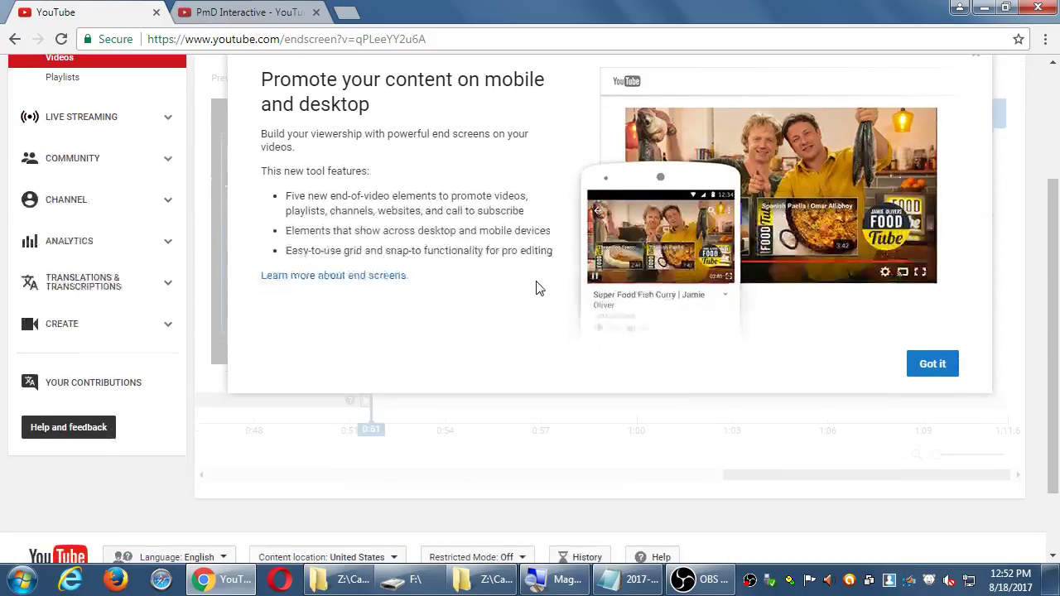
scroll(536, 289, up, 2)
click(226, 142)
click(81, 166)
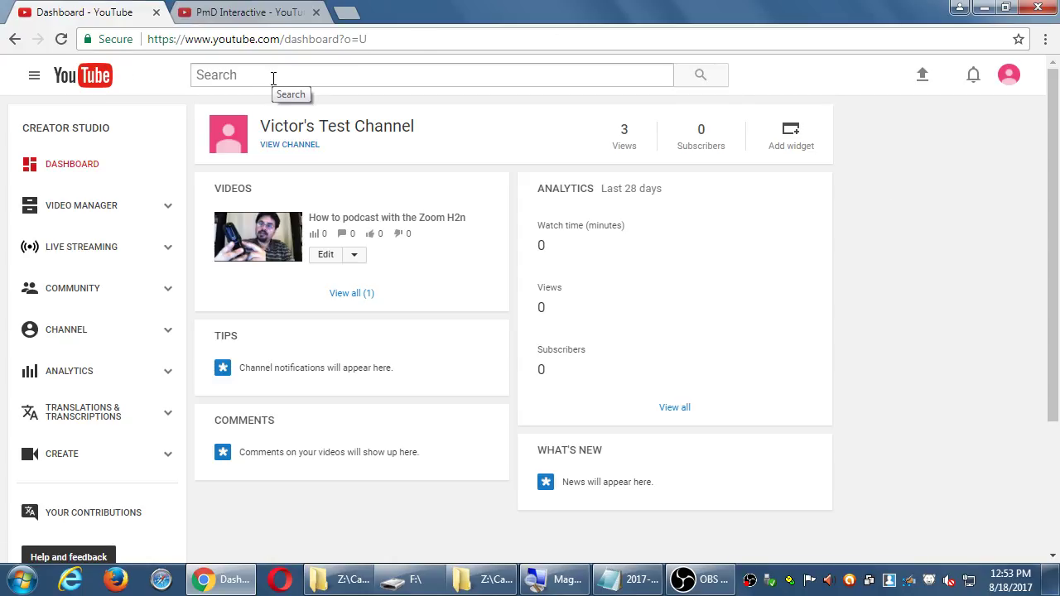
- Search YouTube for 'zoom h2n', open the first result, and scroll the page
click(212, 77)
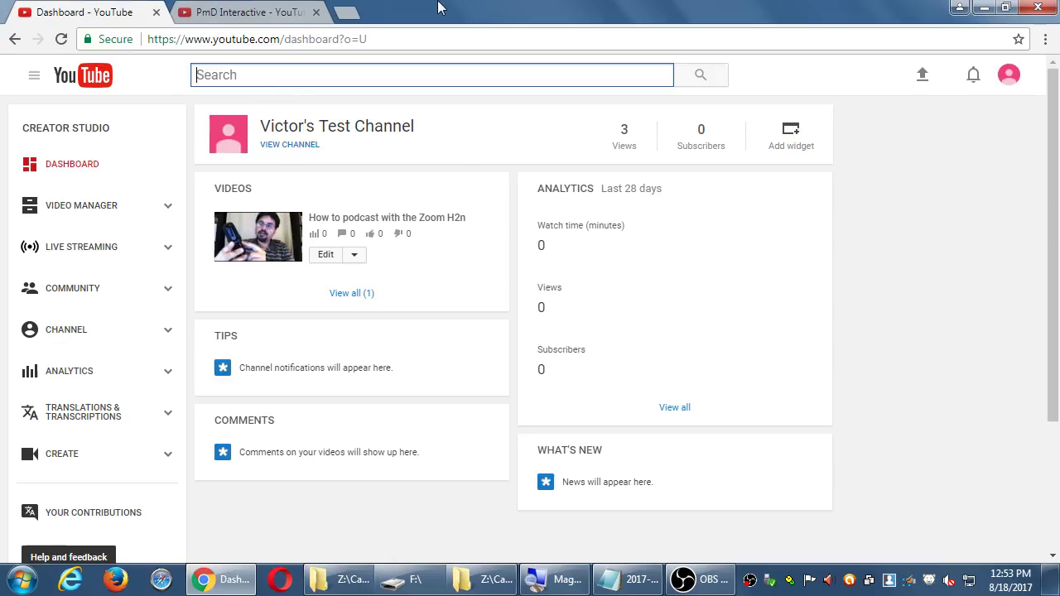
text(zoom h2)
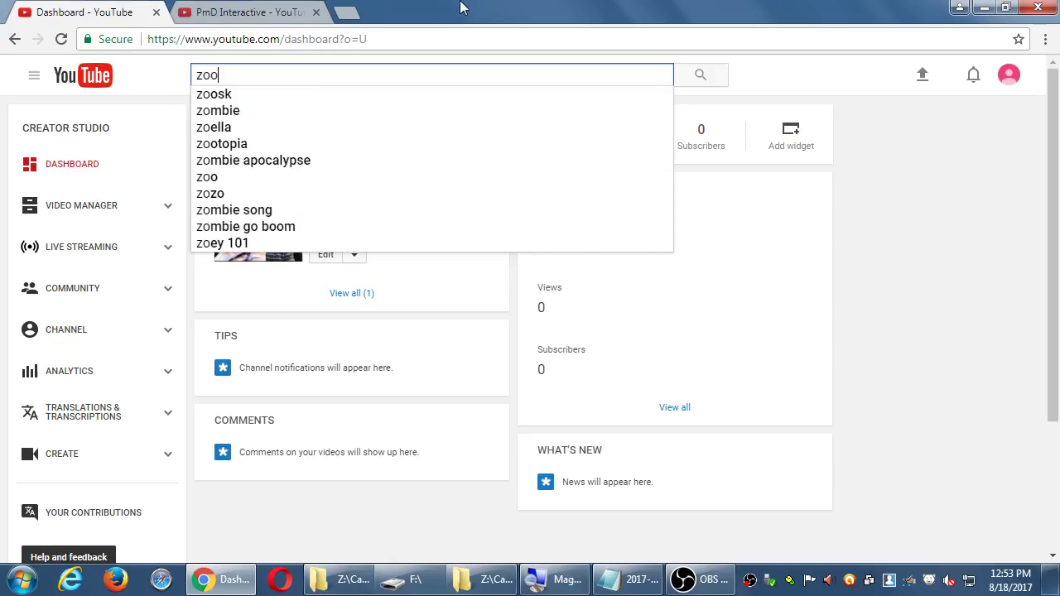
text(n)
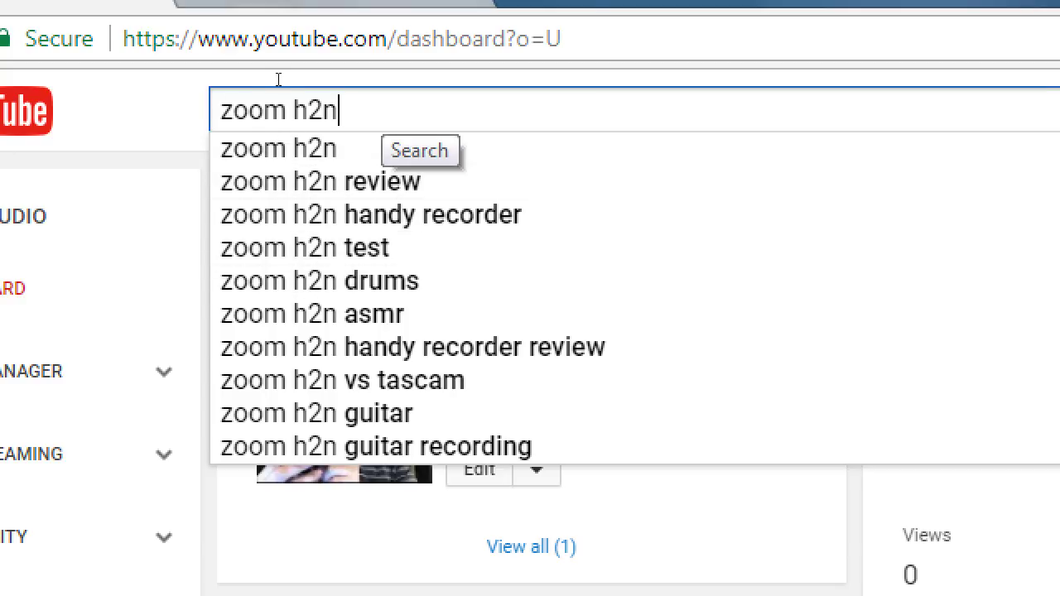
key(Return)
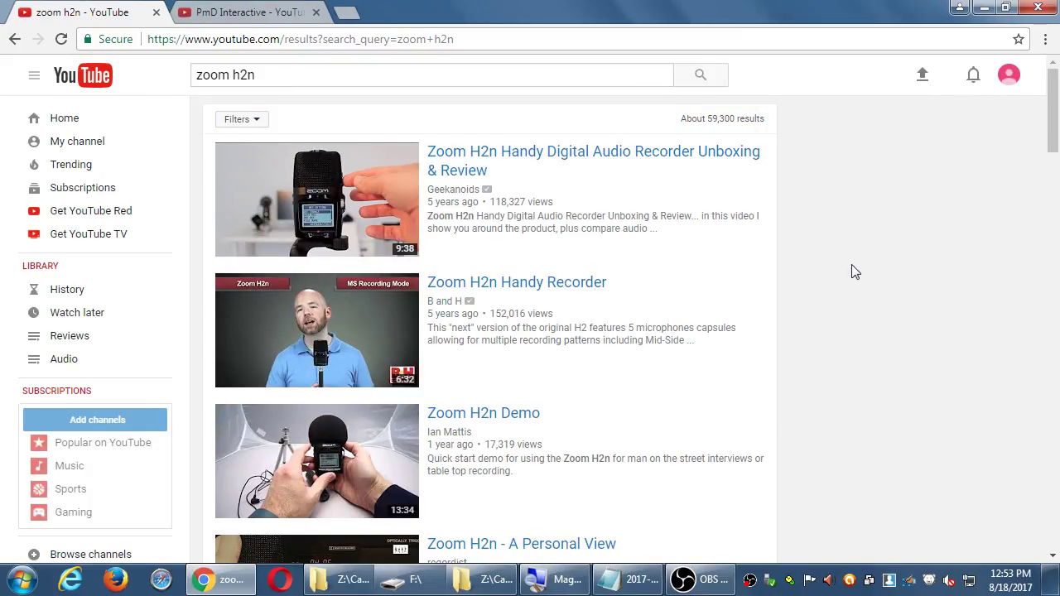
click(456, 164)
scroll(928, 269, down, 1)
scroll(928, 270, down, 4)
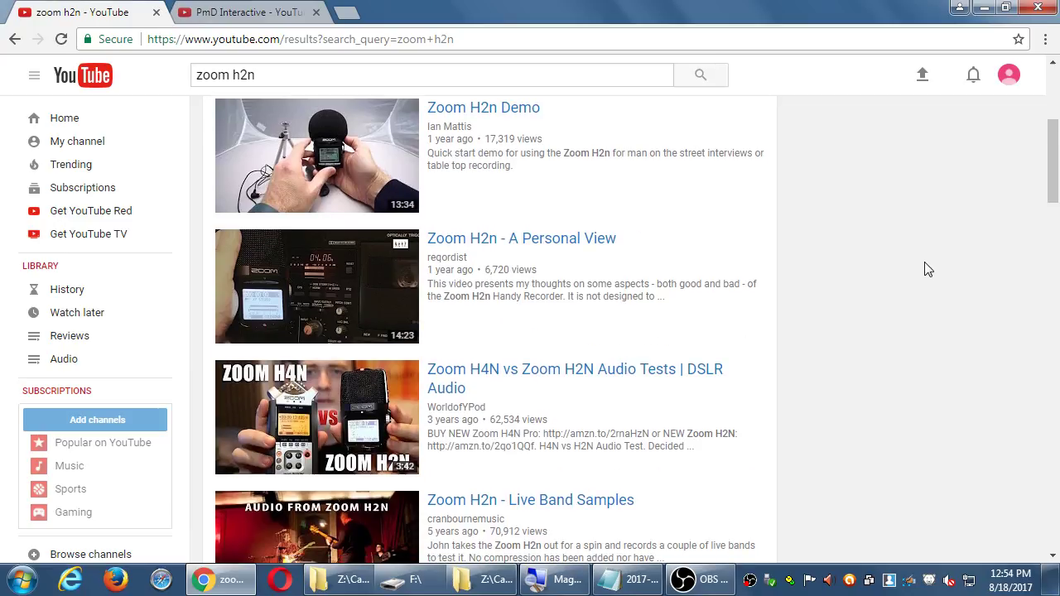
scroll(932, 264, up, 4)
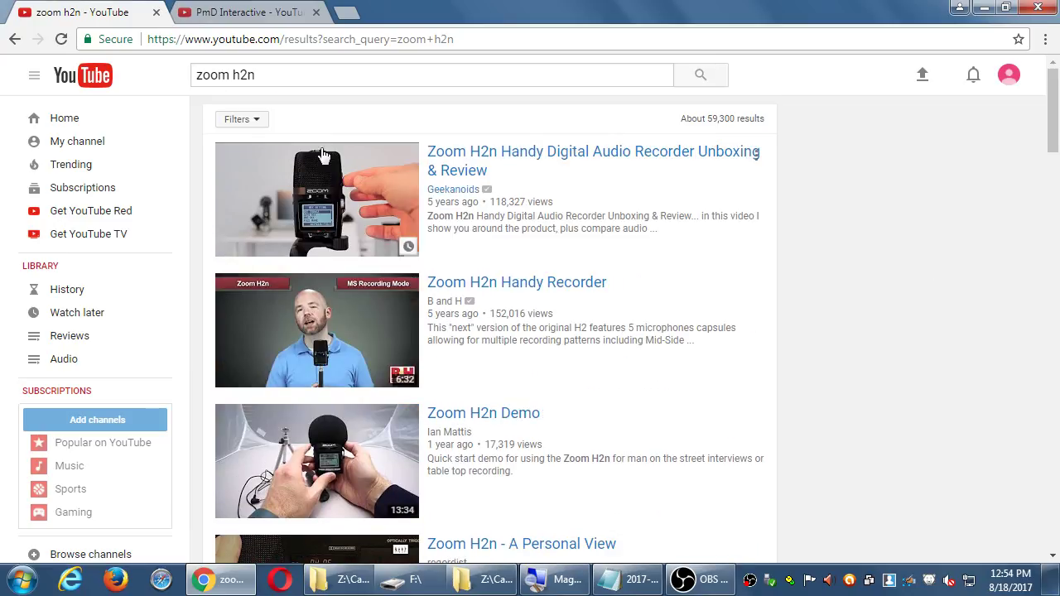
- Sort the zoom h2n results by Upload date and check that 'How to podcast with the Zoom H2n' appears first
click(245, 121)
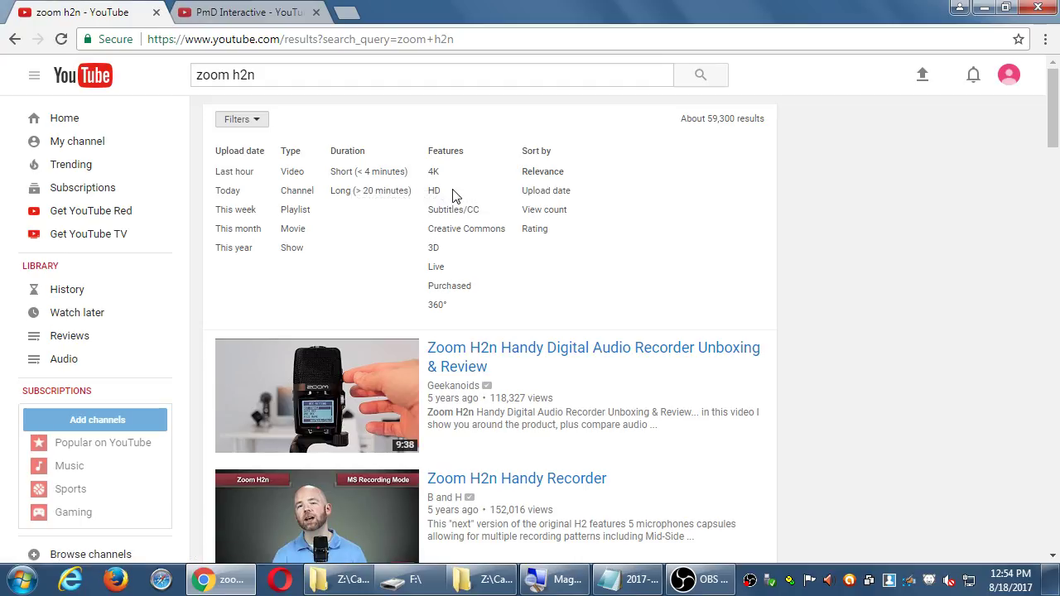
click(529, 197)
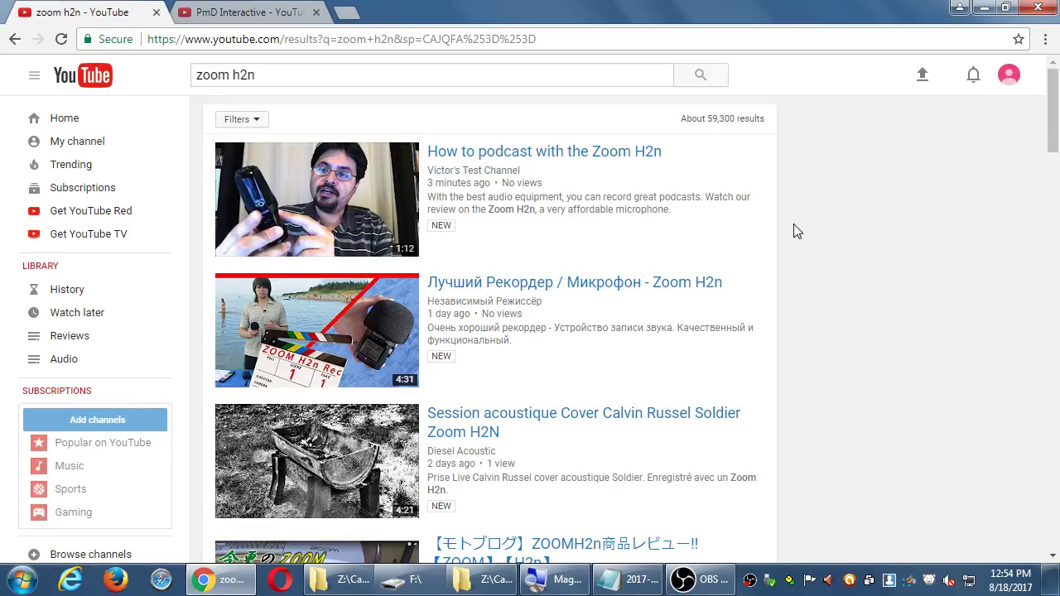
scroll(792, 232, down, 1)
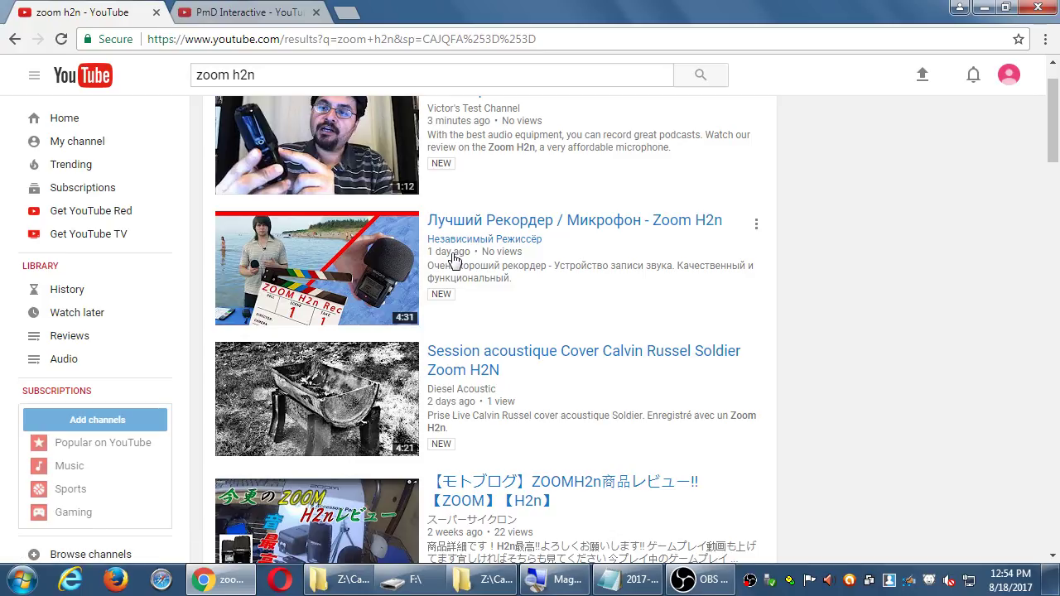
scroll(767, 319, down, 1)
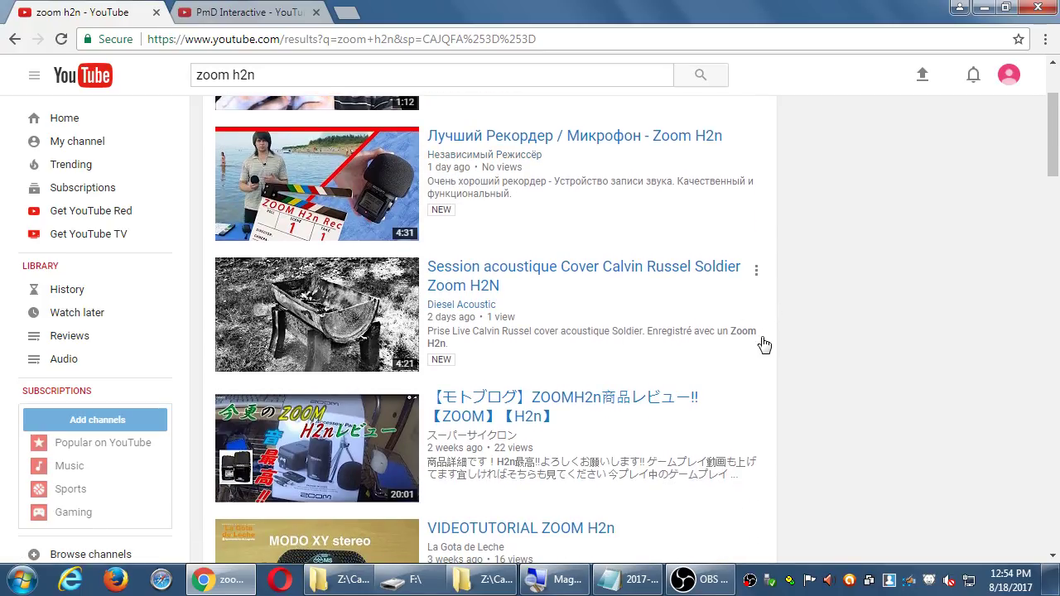
scroll(828, 359, down, 3)
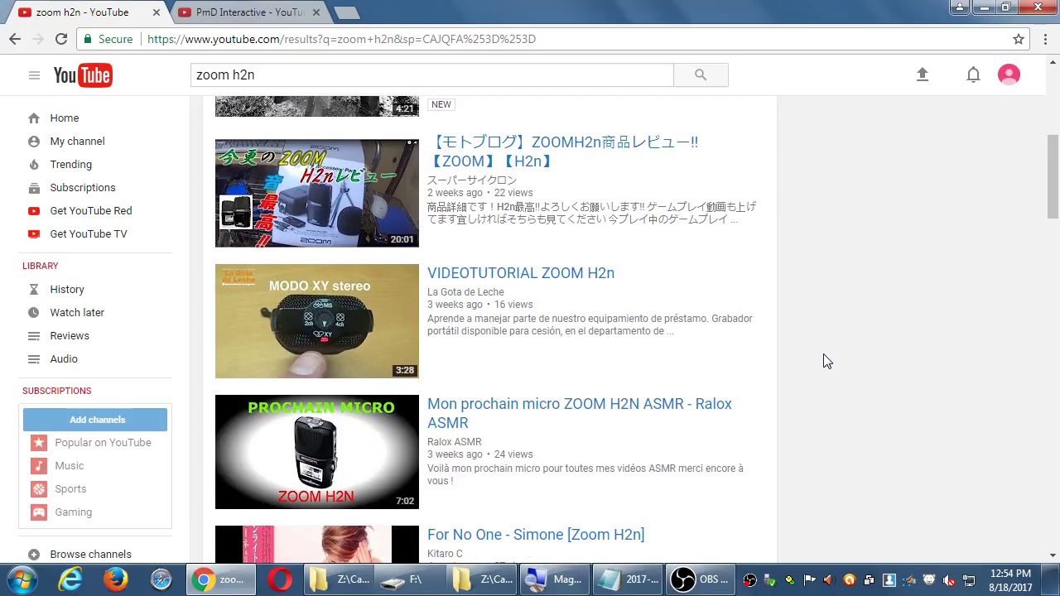
scroll(827, 361, up, 5)
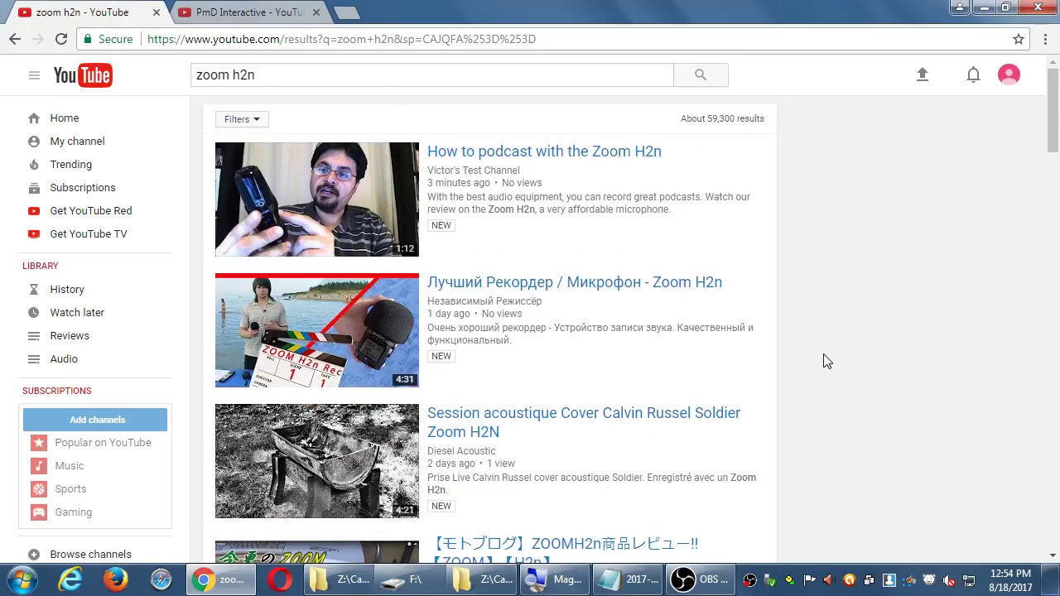
click(280, 77)
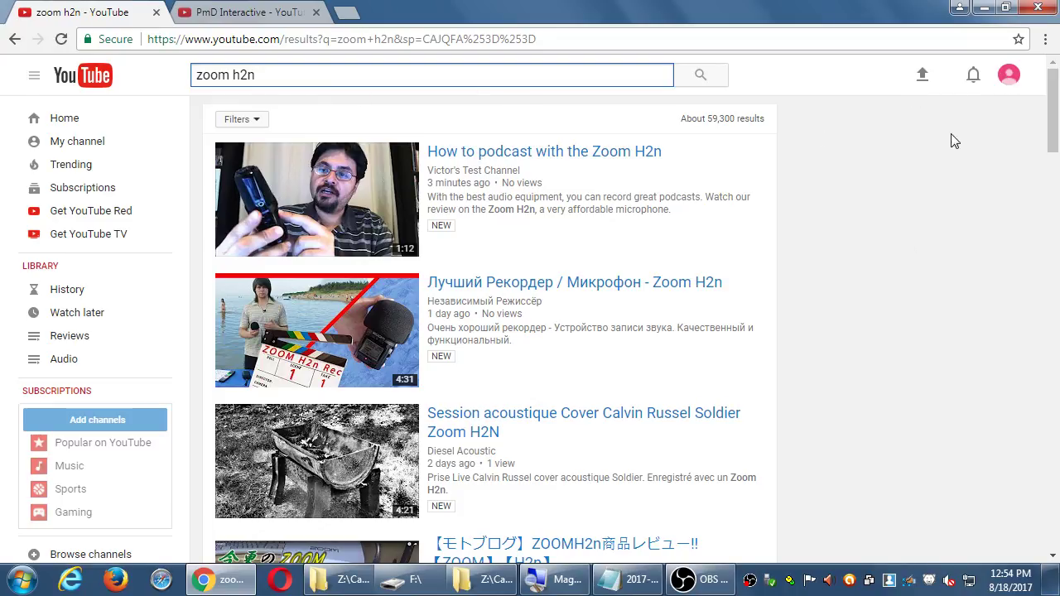
- Return to the test channel's Creator Studio dashboard through the account avatar menu
click(1002, 81)
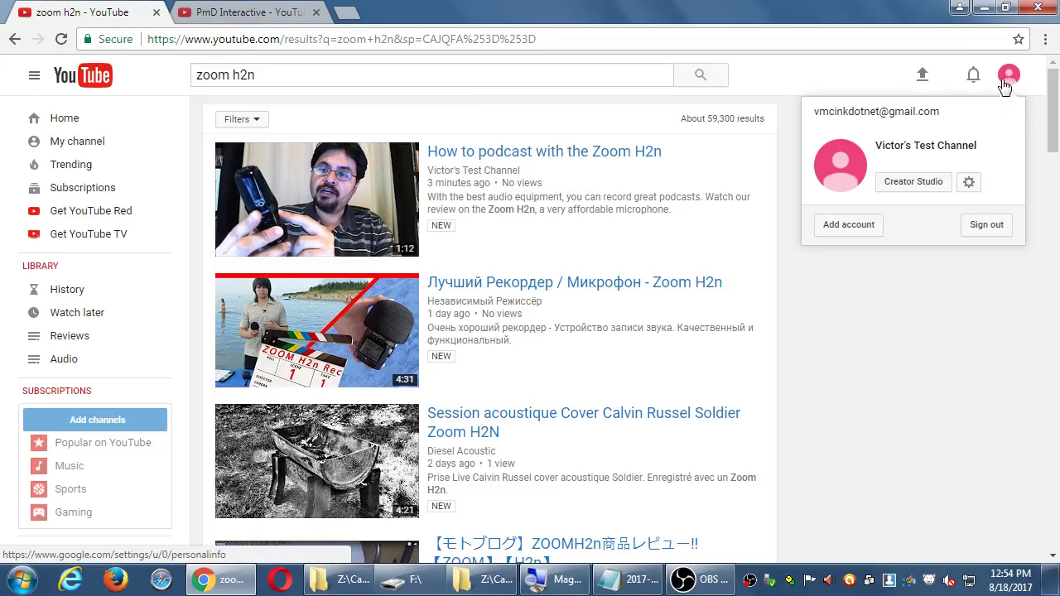
click(914, 183)
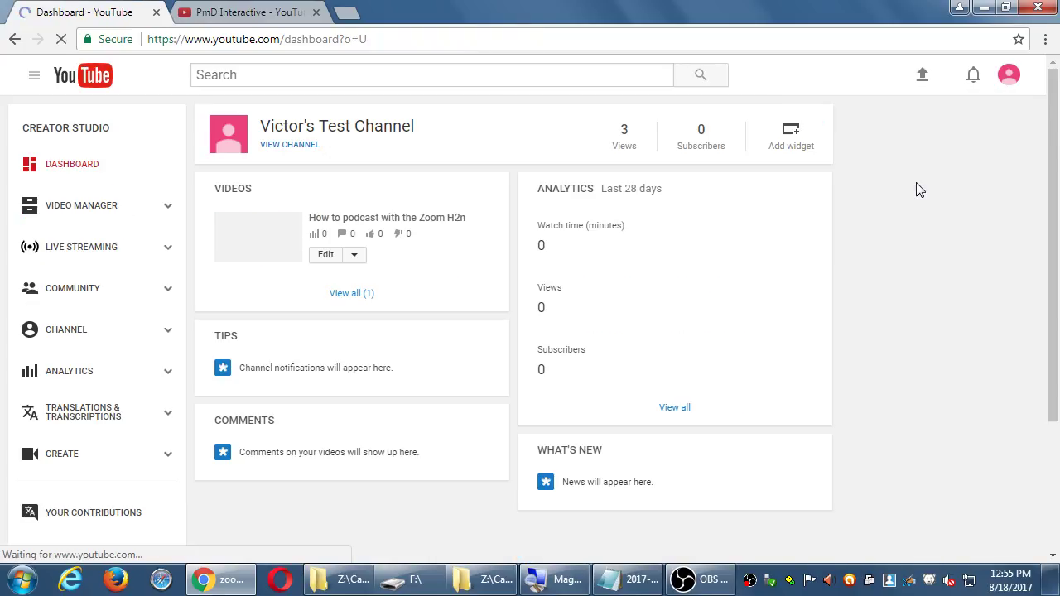